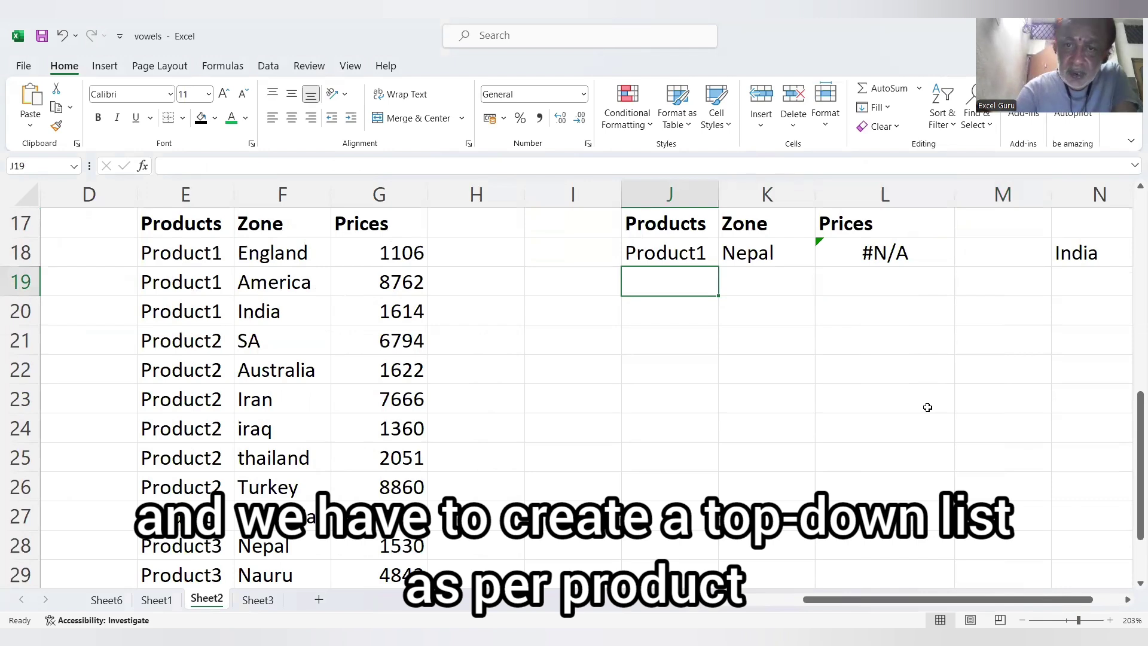
- Choose America from the zone drop-down in K18 for Product1
{"action": "key", "text": "Up"}
{"action": "key", "text": "Up"}
{"action": "key", "text": "Up"}
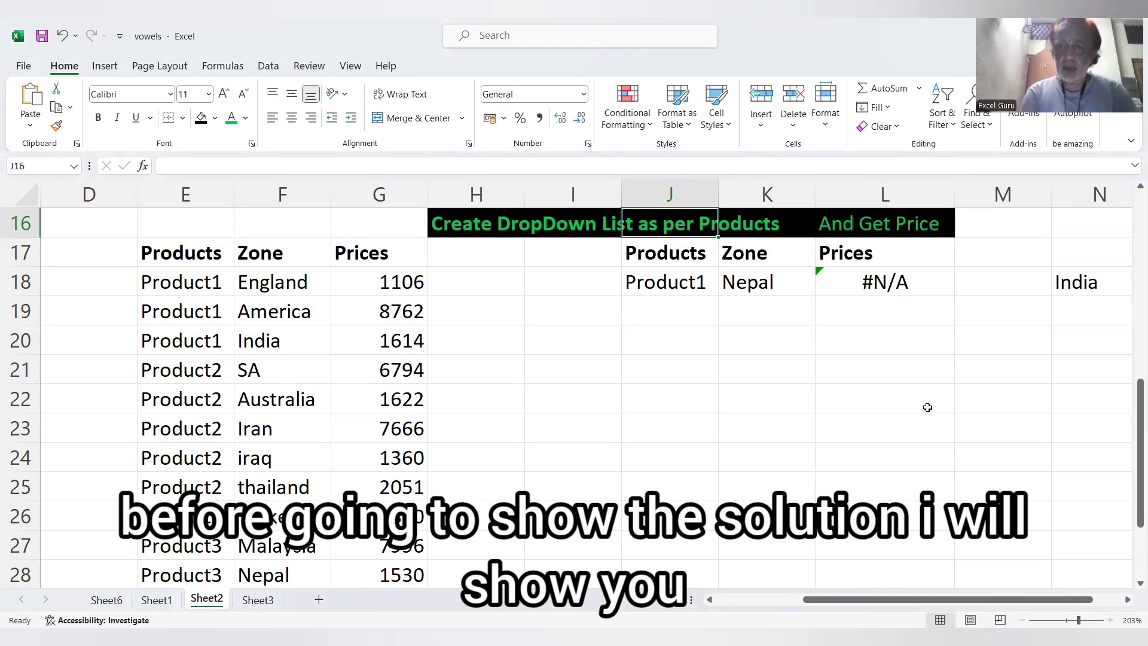
{"action": "left_click", "coordinate": [684, 287]}
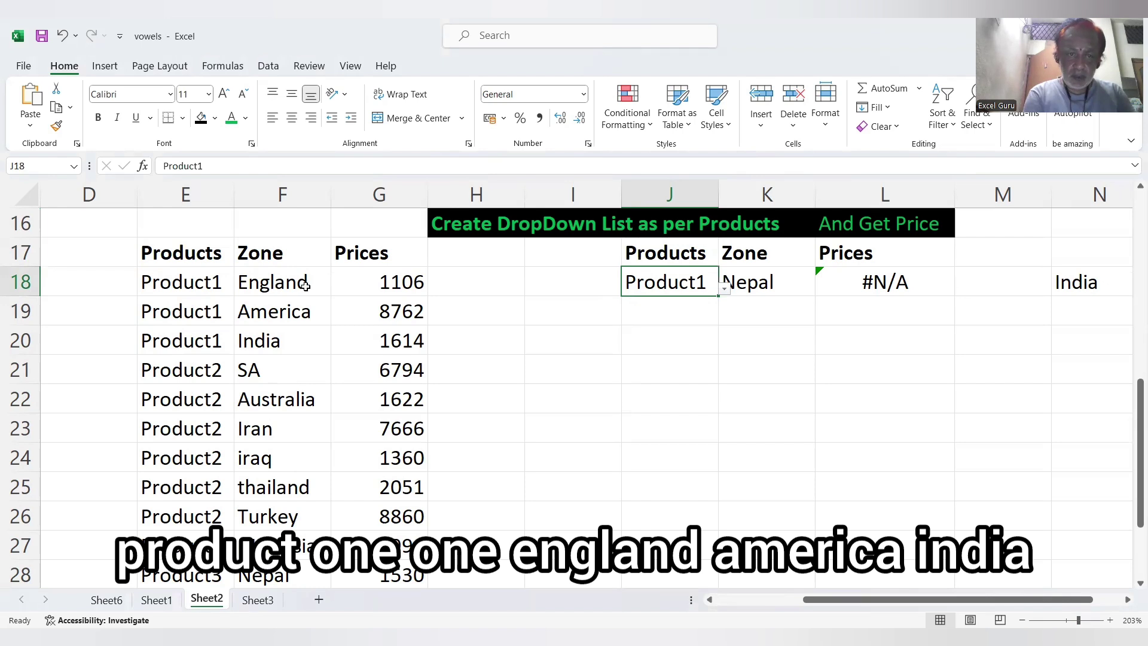
{"action": "left_click", "coordinate": [748, 281]}
{"action": "left_click", "coordinate": [821, 289]}
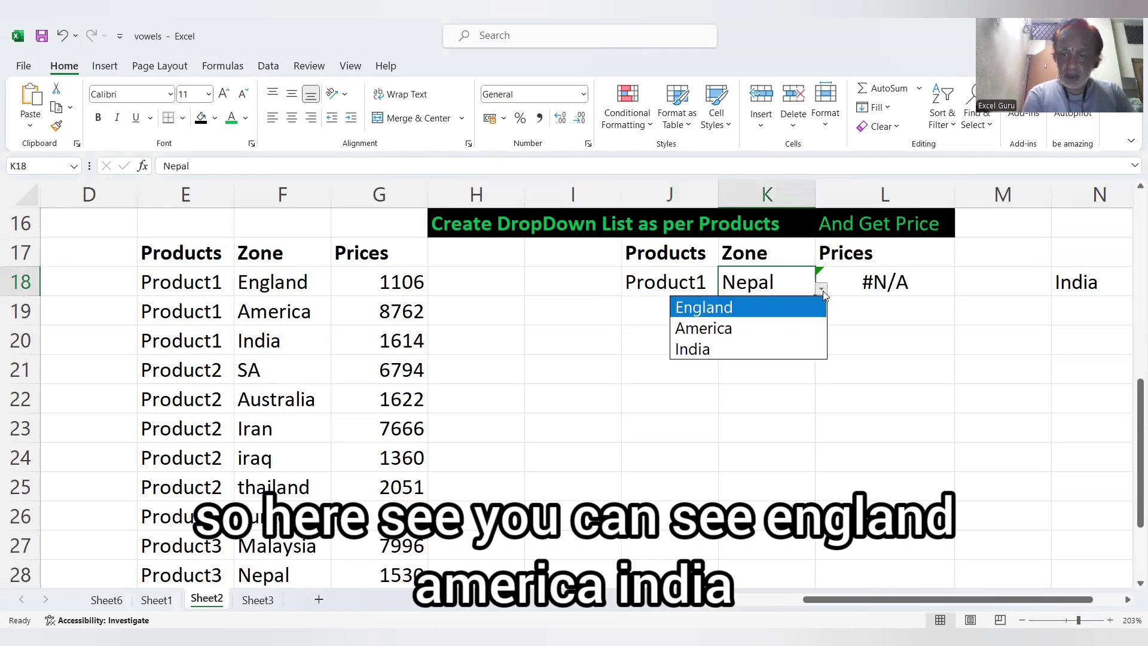
{"action": "left_click", "coordinate": [715, 329]}
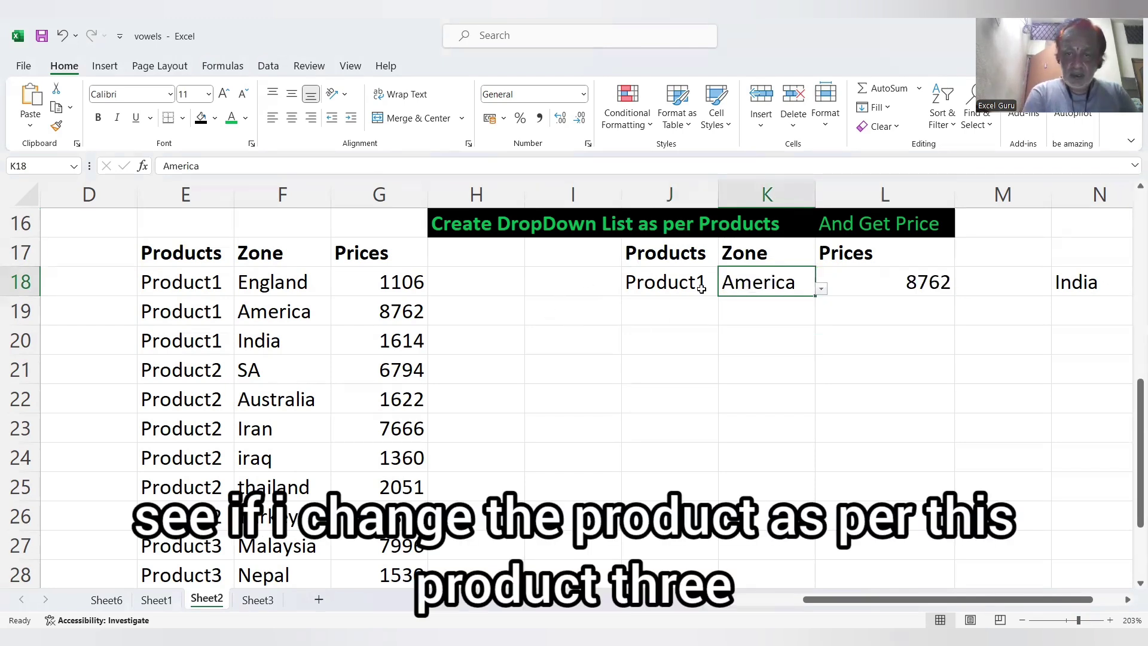
- Set the product in J18 to Product3 and choose Malaysia from the dependent zone list in K18
{"action": "left_click", "coordinate": [678, 282]}
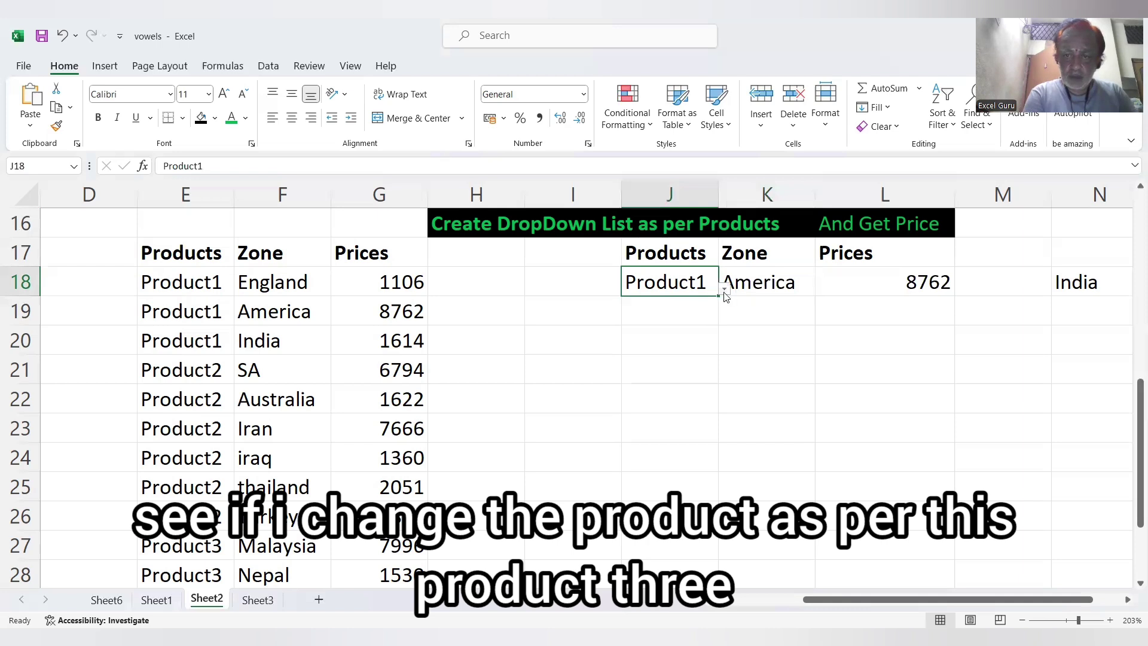
{"action": "left_click", "coordinate": [724, 290]}
{"action": "left_click", "coordinate": [669, 350]}
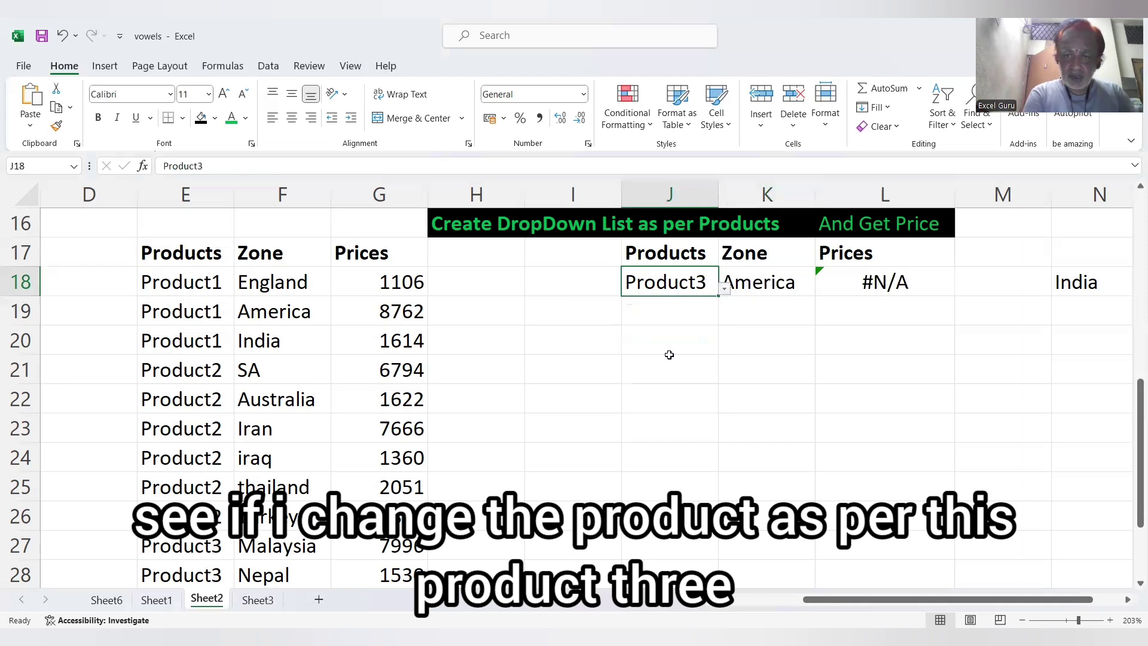
{"action": "left_click", "coordinate": [761, 285]}
{"action": "left_click", "coordinate": [821, 288]}
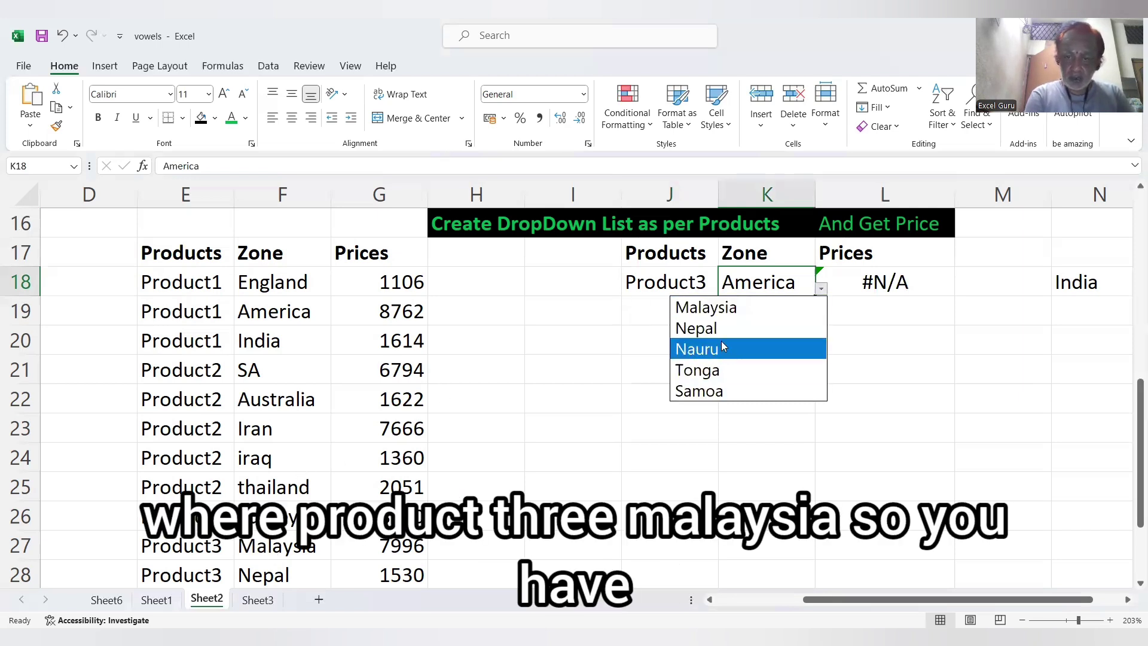
{"action": "left_click", "coordinate": [723, 308]}
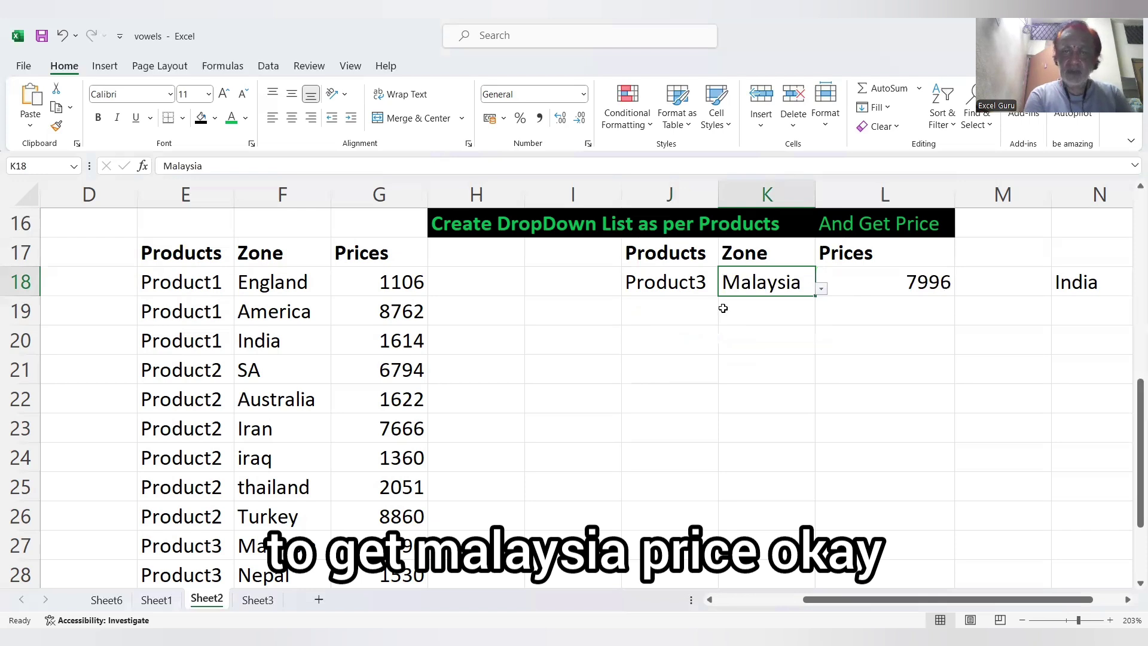
{"action": "left_click", "coordinate": [942, 63]}
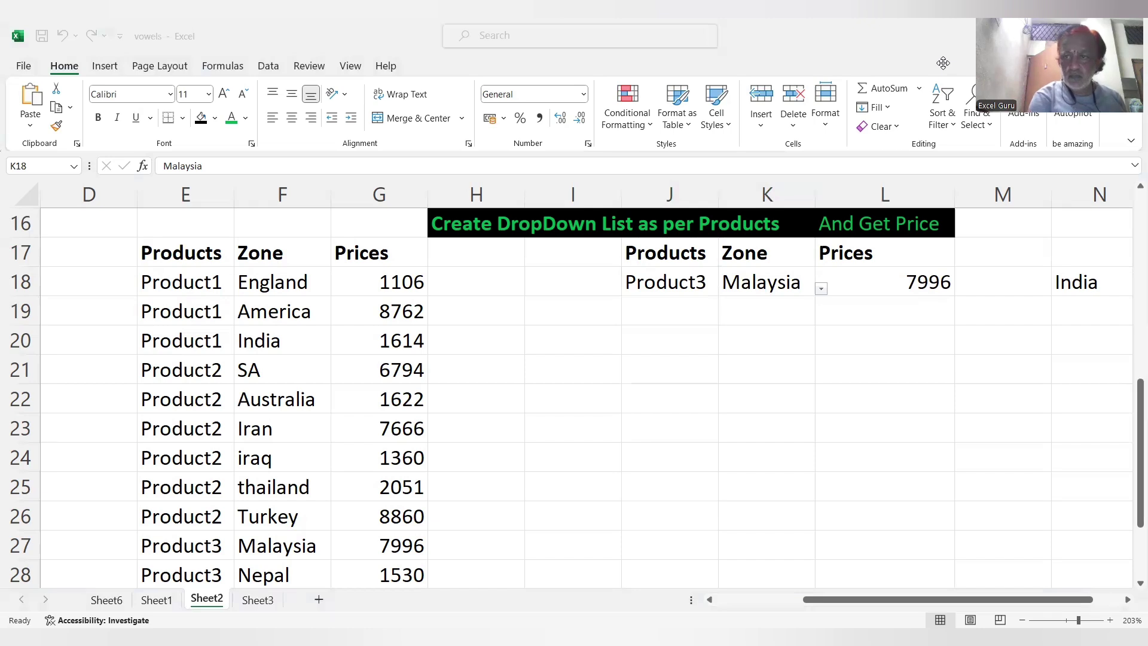
{"action": "key", "text": "Return"}
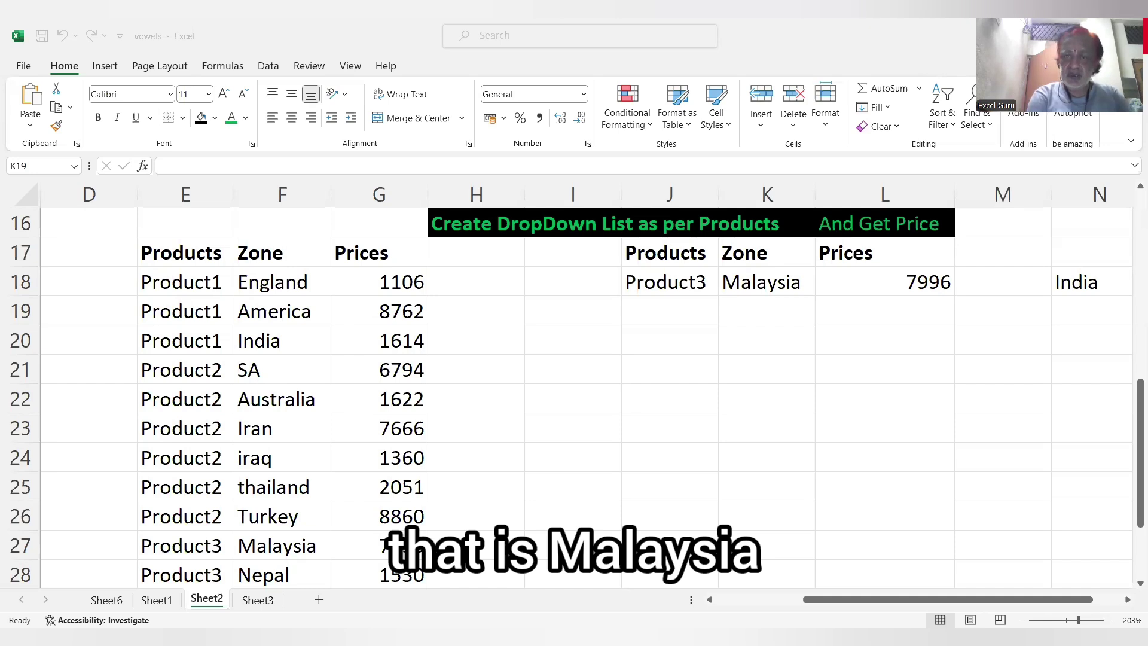
- Set the product in J18 to Product2 and choose Iran from the dependent zone list in K18
{"action": "double_click", "coordinate": [680, 279]}
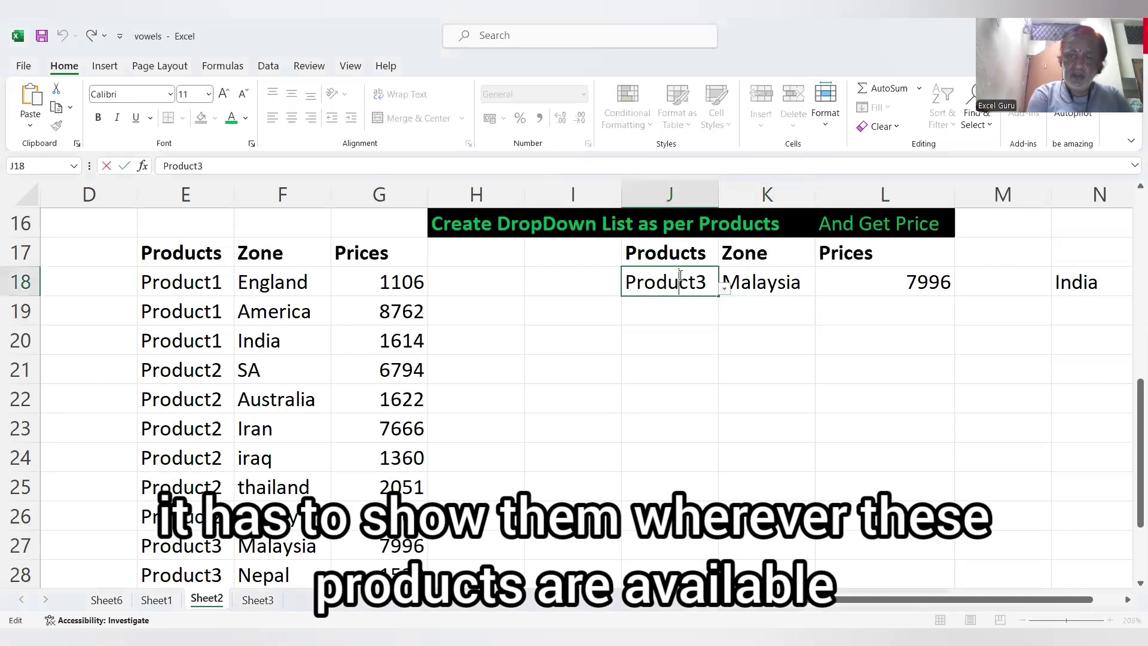
{"action": "left_click", "coordinate": [725, 289]}
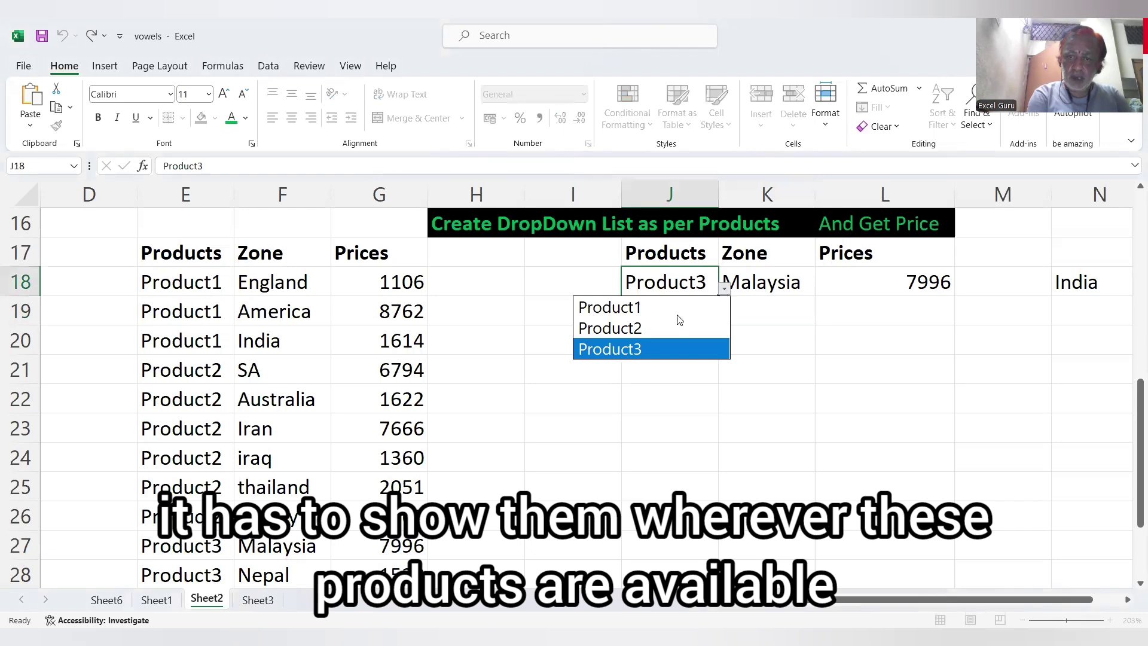
{"action": "left_click", "coordinate": [655, 328]}
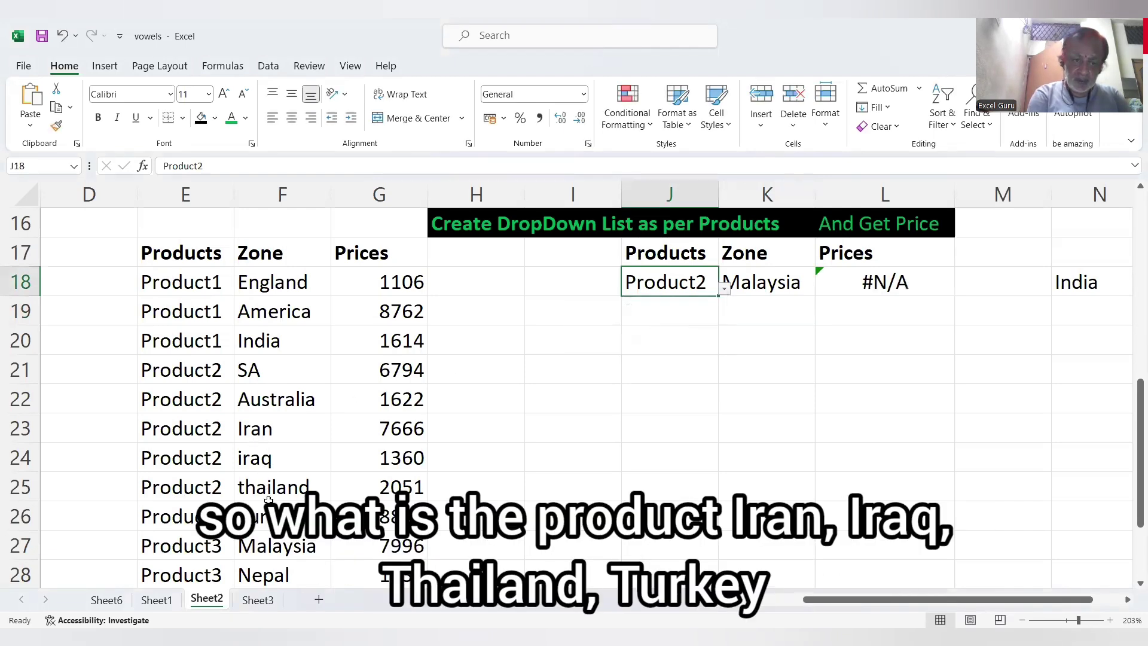
{"action": "double_click", "coordinate": [761, 280]}
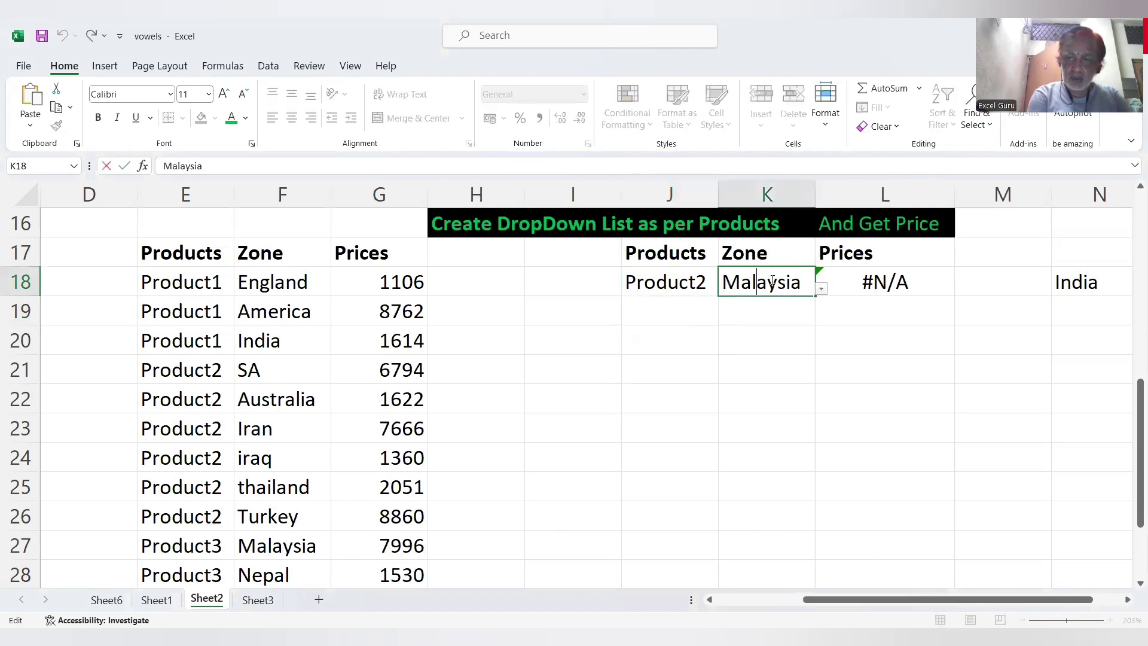
{"action": "left_click", "coordinate": [823, 291]}
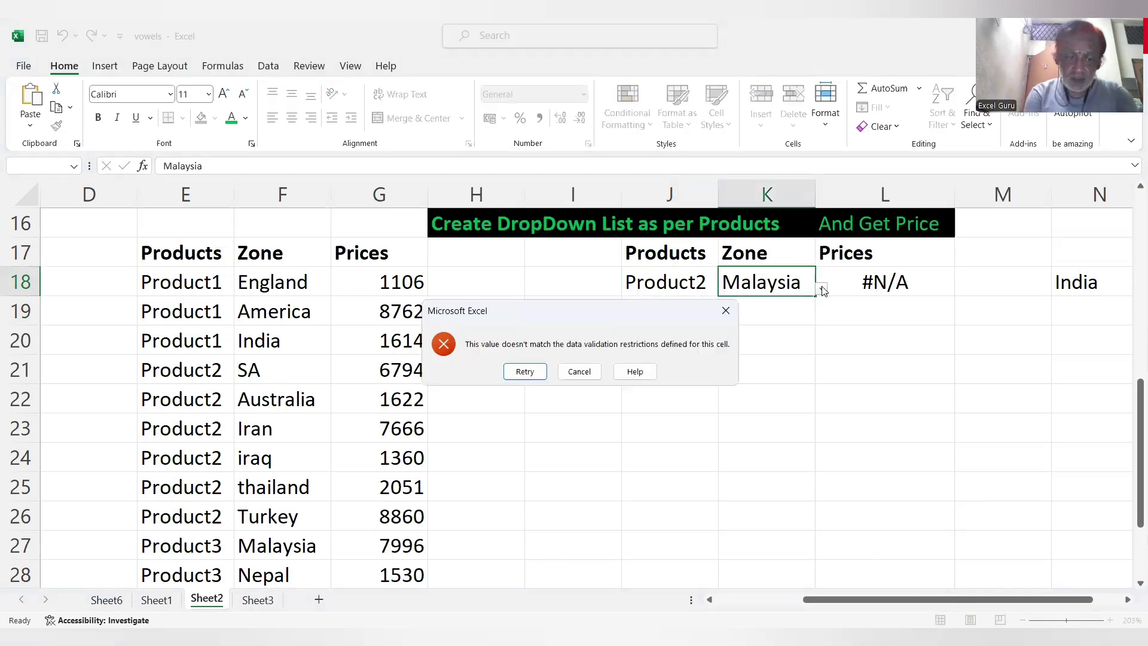
{"action": "key", "text": "Escape"}
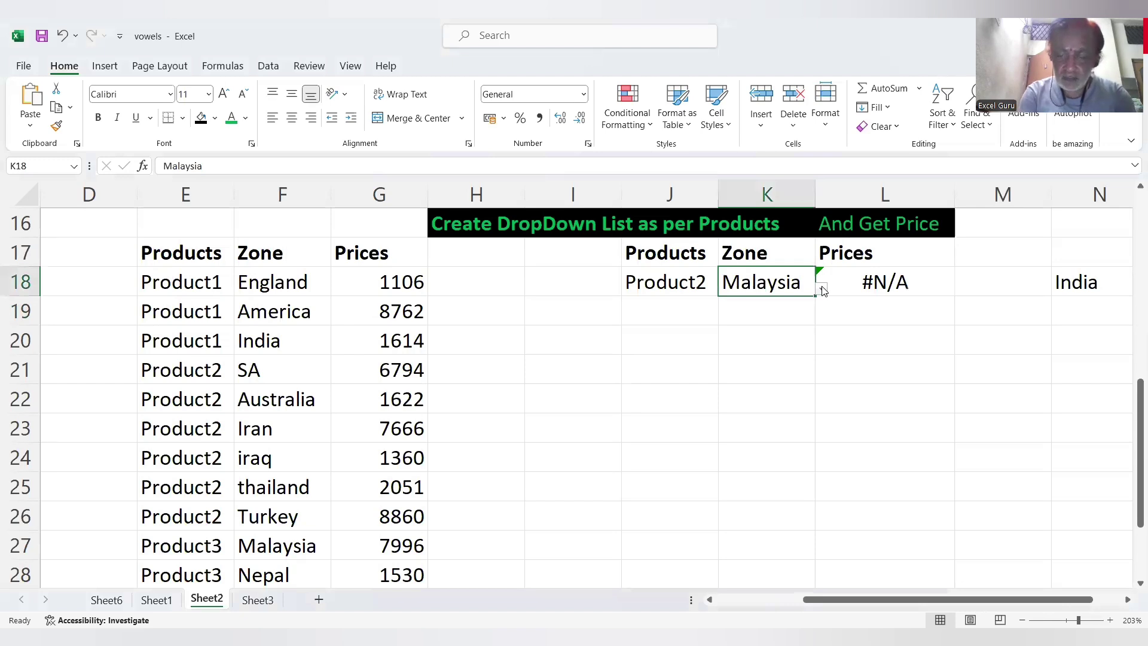
{"action": "left_click", "coordinate": [822, 290]}
{"action": "key", "text": "Down"}
{"action": "key", "text": "Down"}
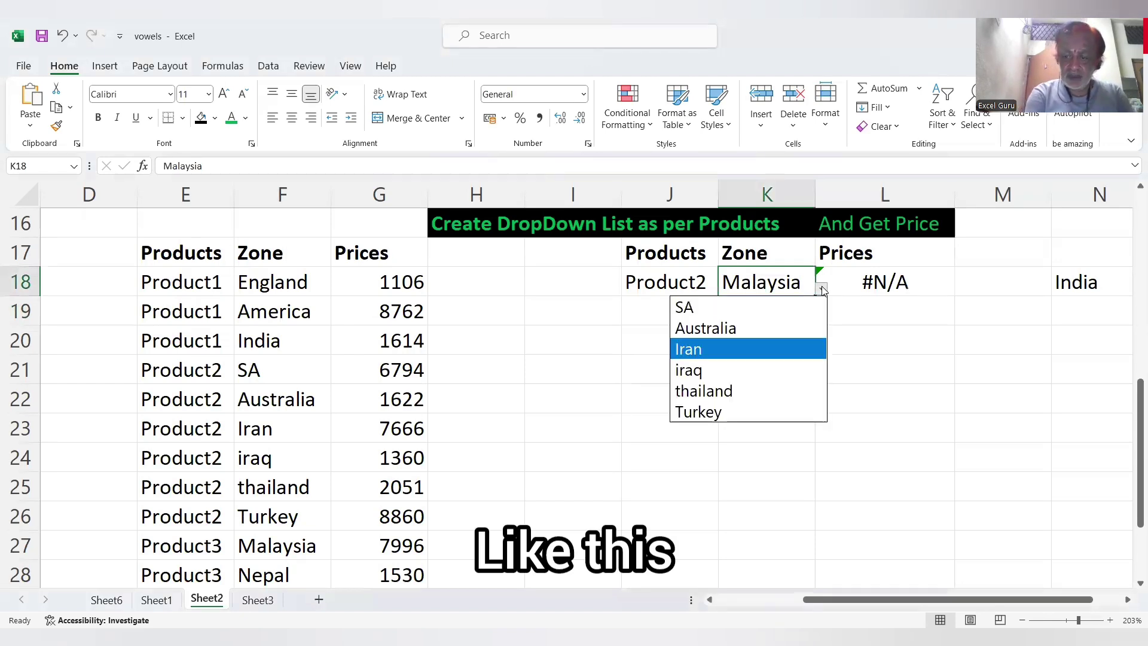
{"action": "key", "text": "Return"}
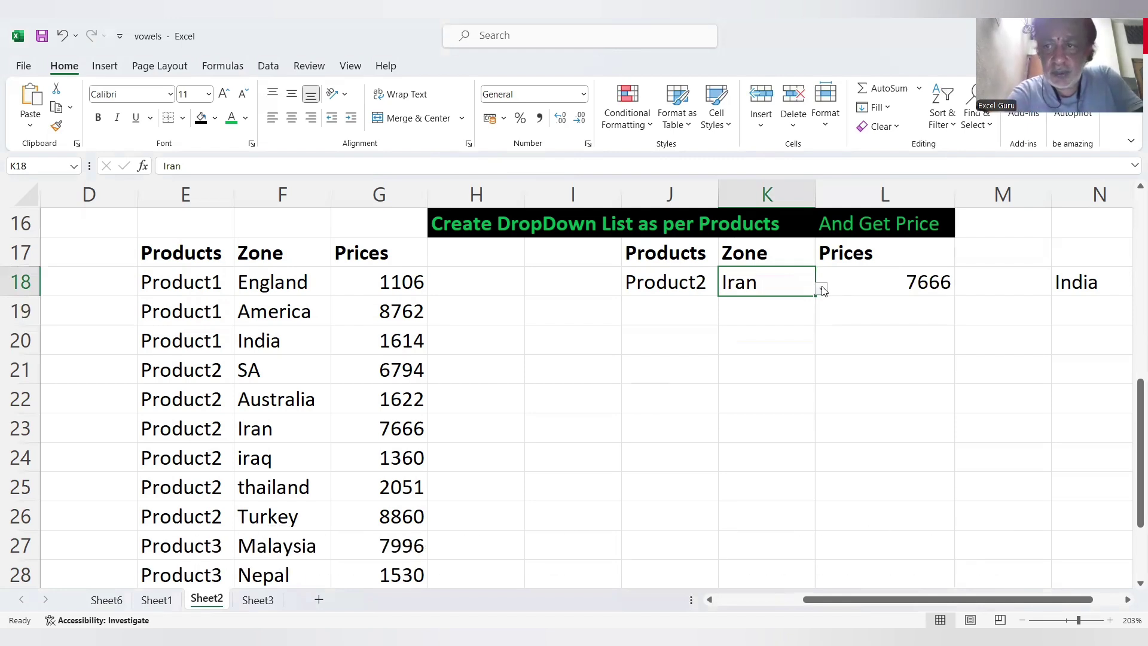
- Start an OFFSET formula in K19 with the Products header cell E17 as its reference
{"action": "left_click", "coordinate": [767, 310]}
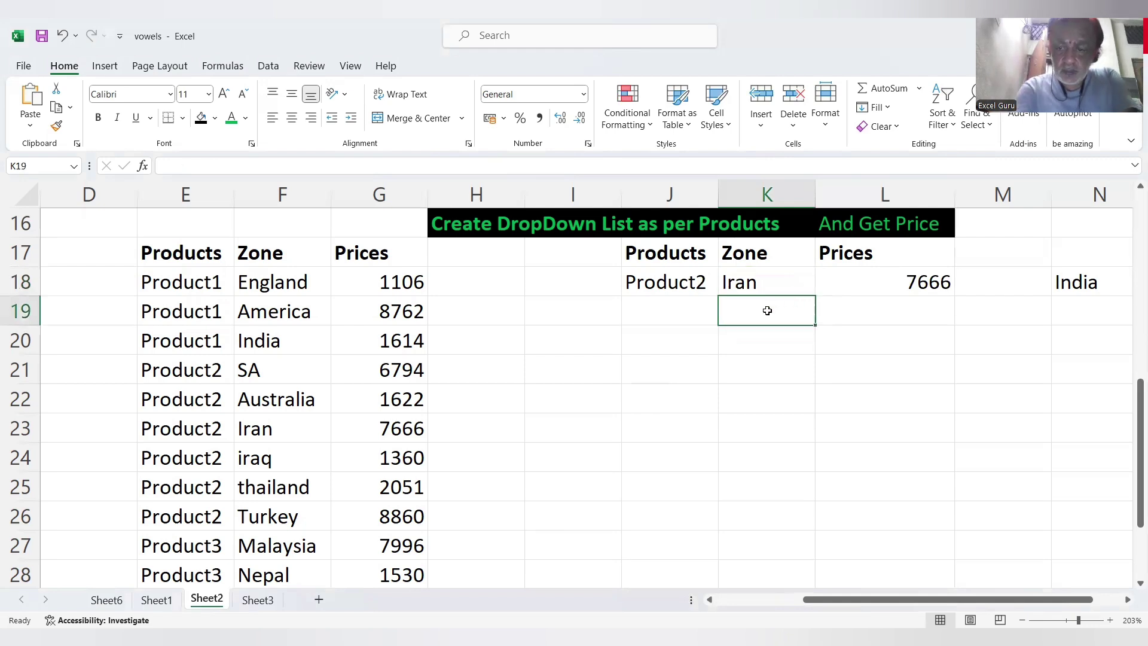
{"action": "type", "text": "="}
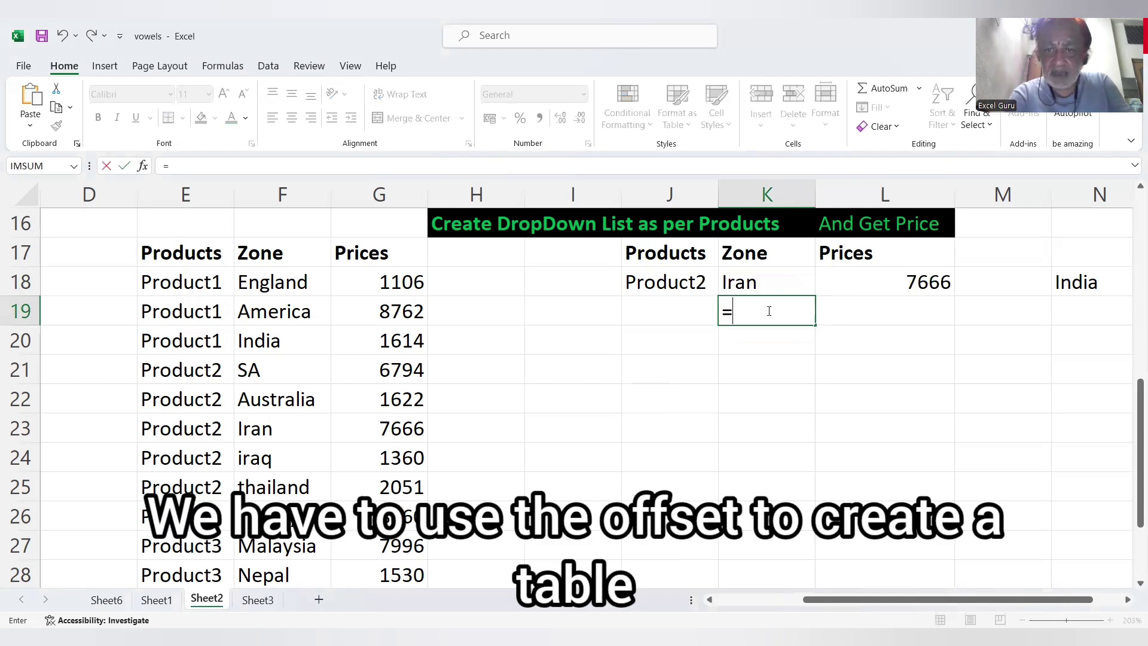
{"action": "type", "text": "="}
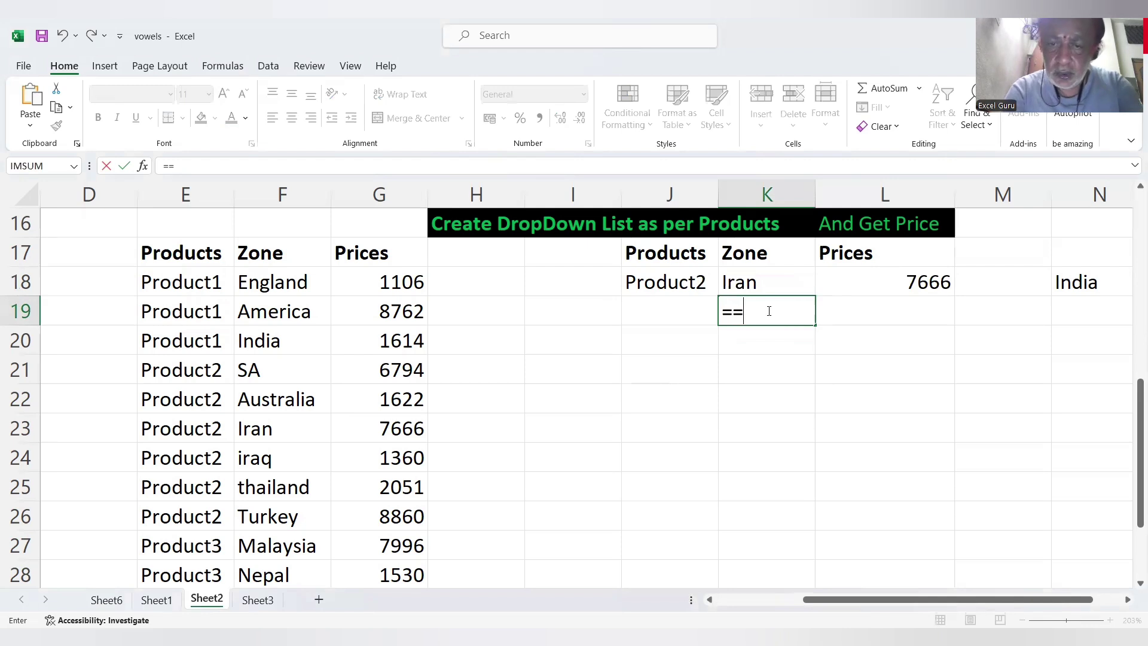
{"action": "key", "text": "BackSpace"}
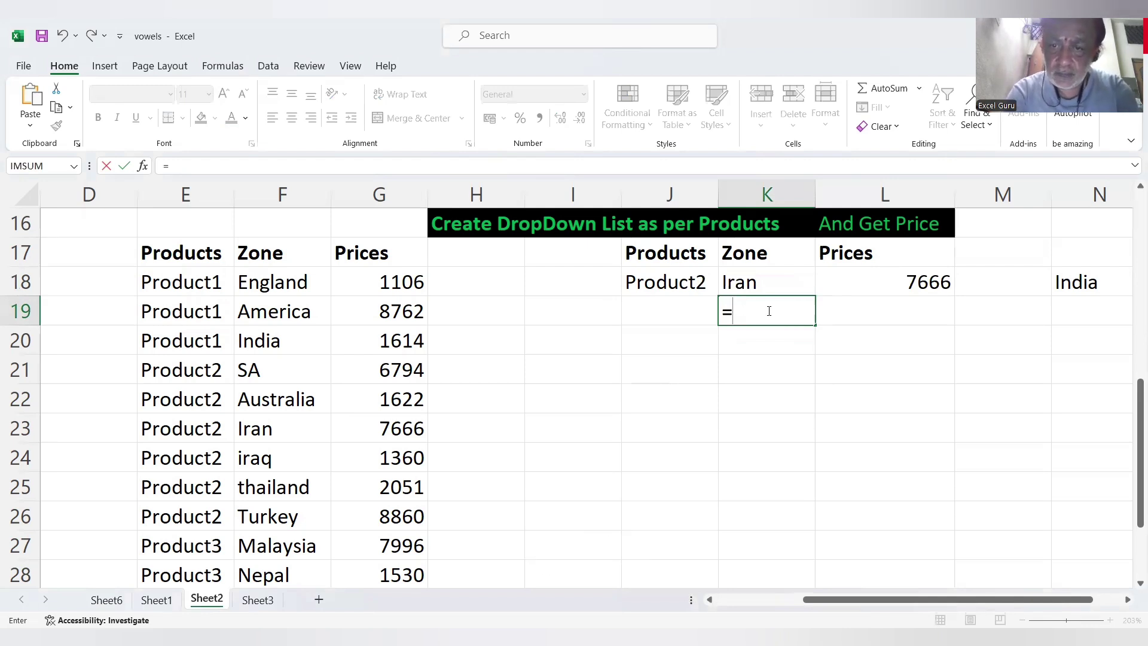
{"action": "type", "text": "f"}
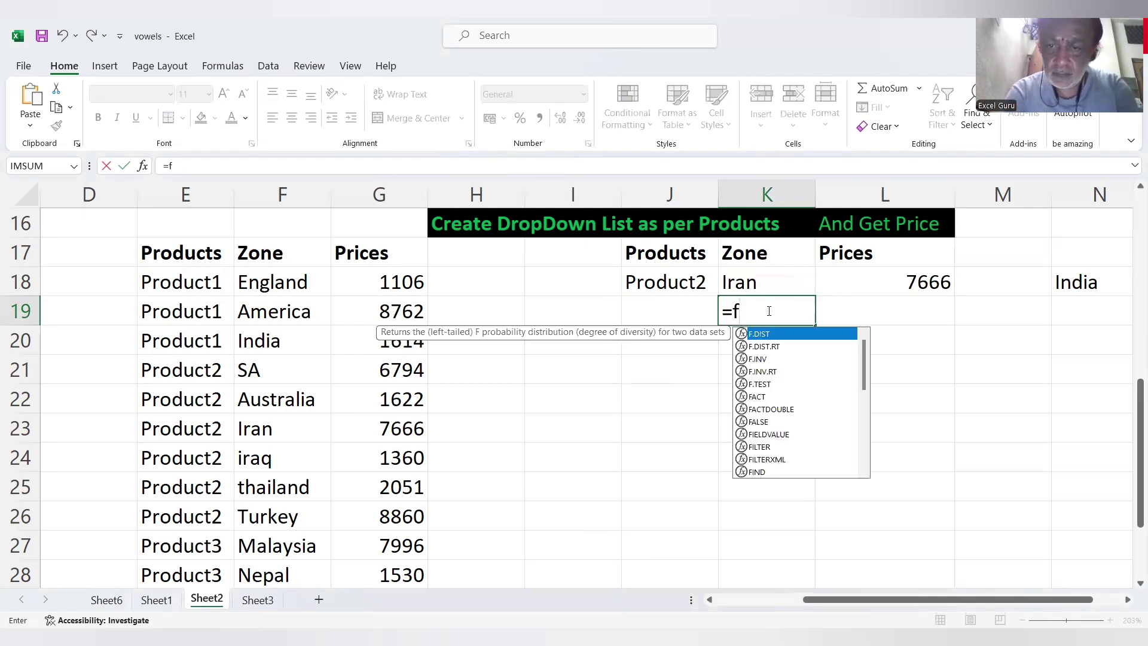
{"action": "key", "text": "BackSpace"}
{"action": "type", "text": "of"}
{"action": "key", "text": "Tab"}
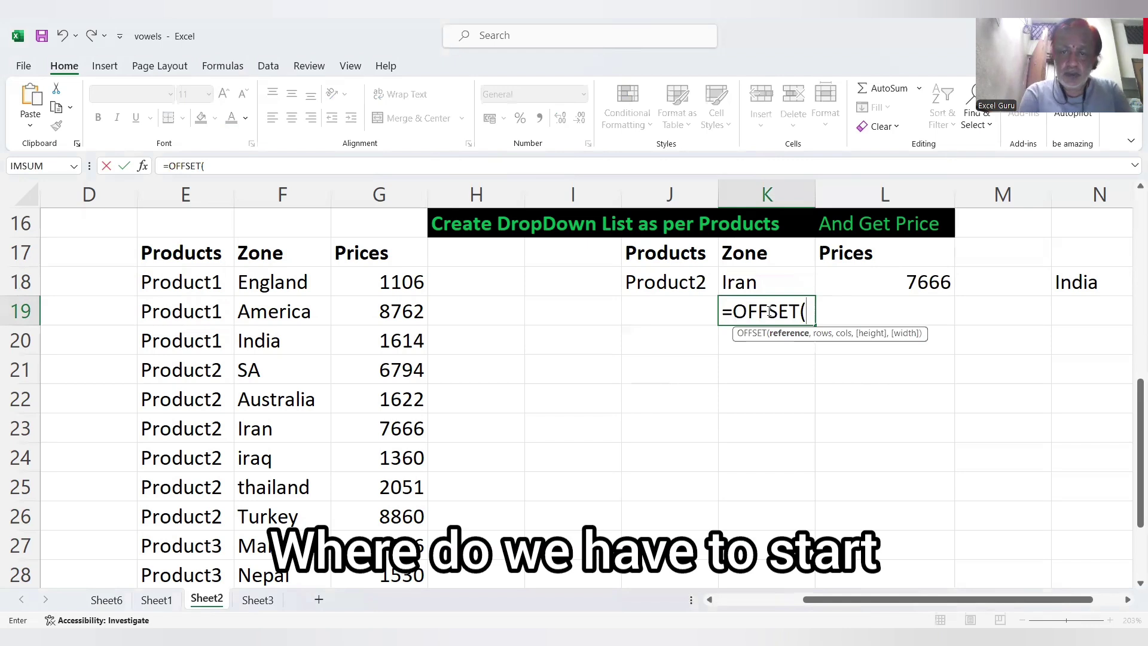
{"action": "left_click", "coordinate": [203, 255]}
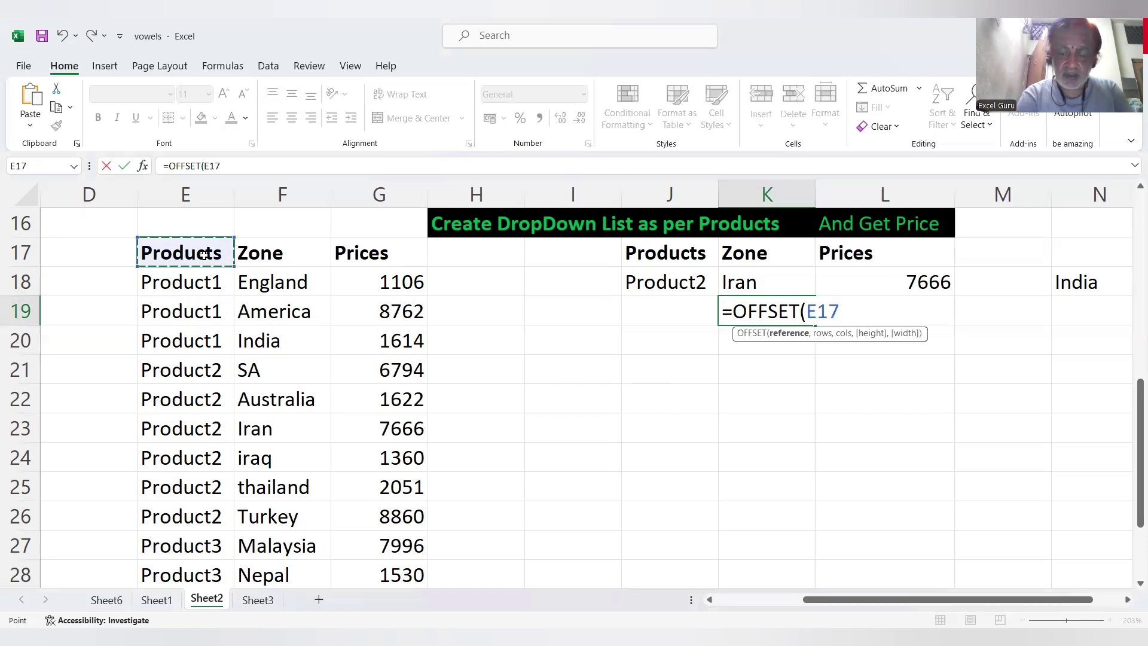
{"action": "type", "text": ","}
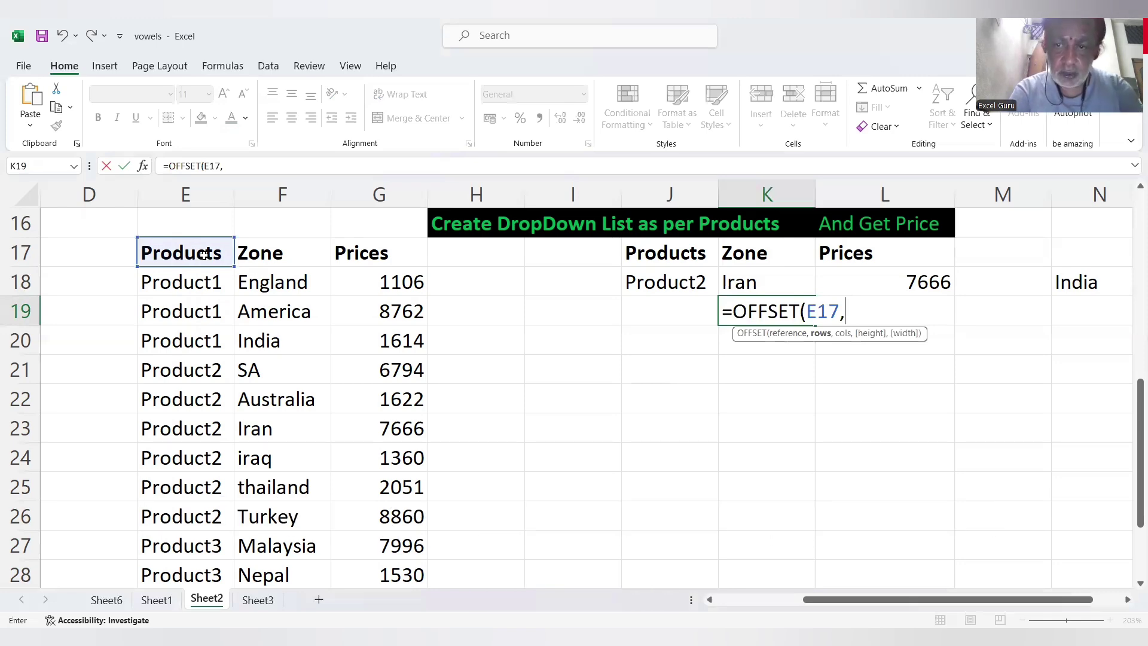
- Add MATCH(J18,$E$18:$E$31,0) as the rows argument of the OFFSET formula in K19
{"action": "type", "text": "MATCH("}
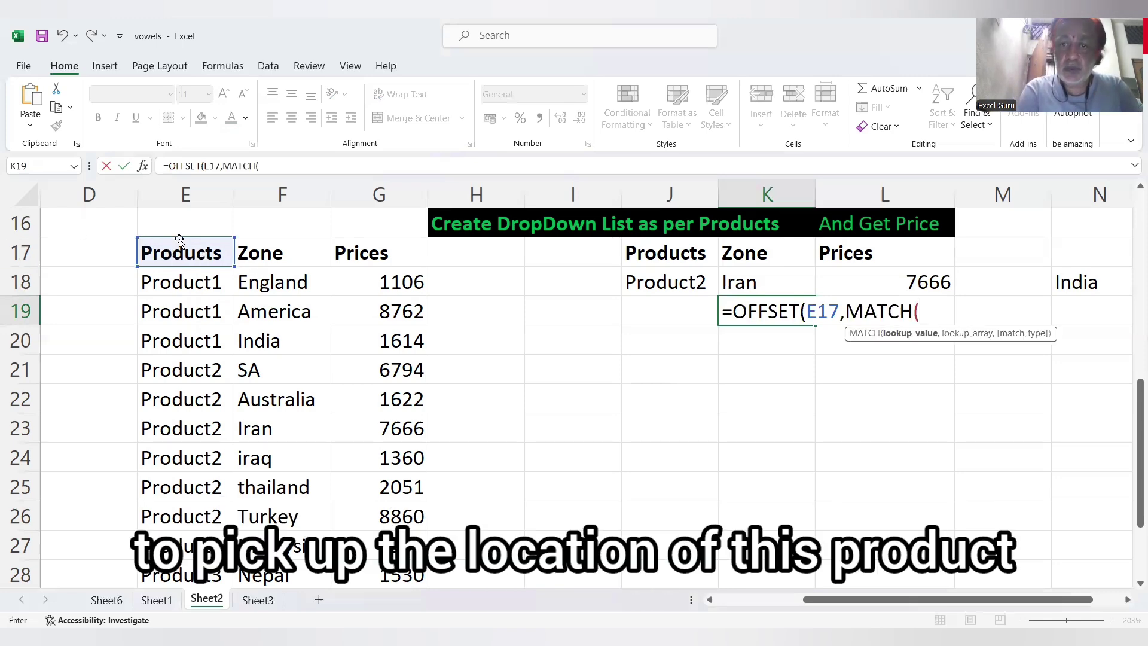
{"action": "left_click", "coordinate": [650, 281]}
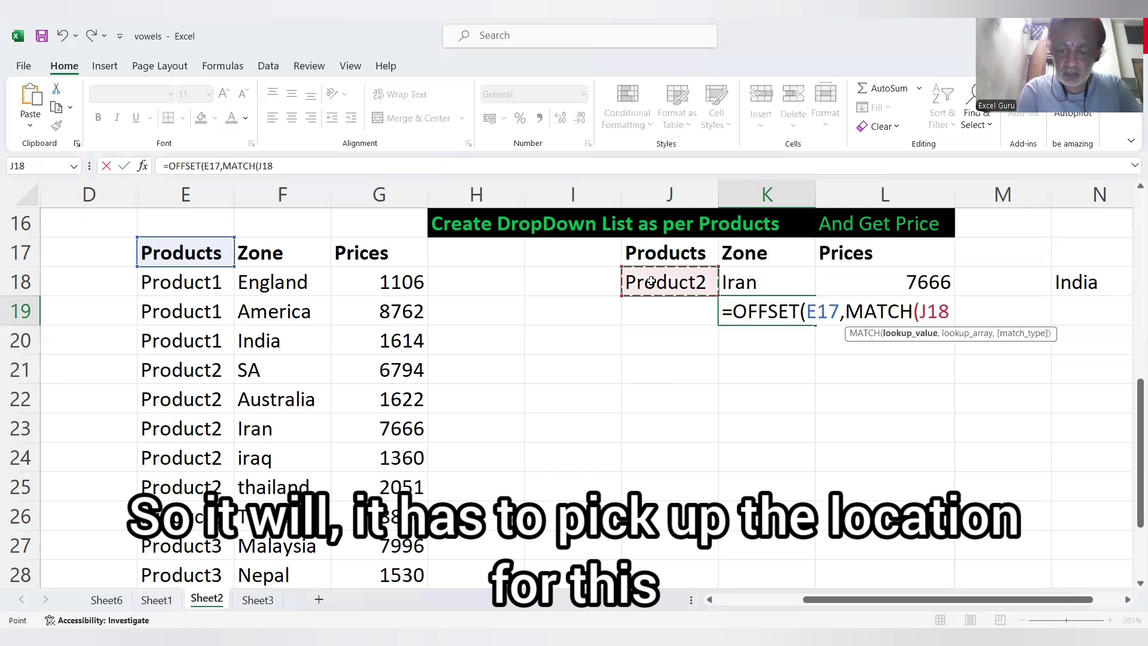
{"action": "type", "text": ","}
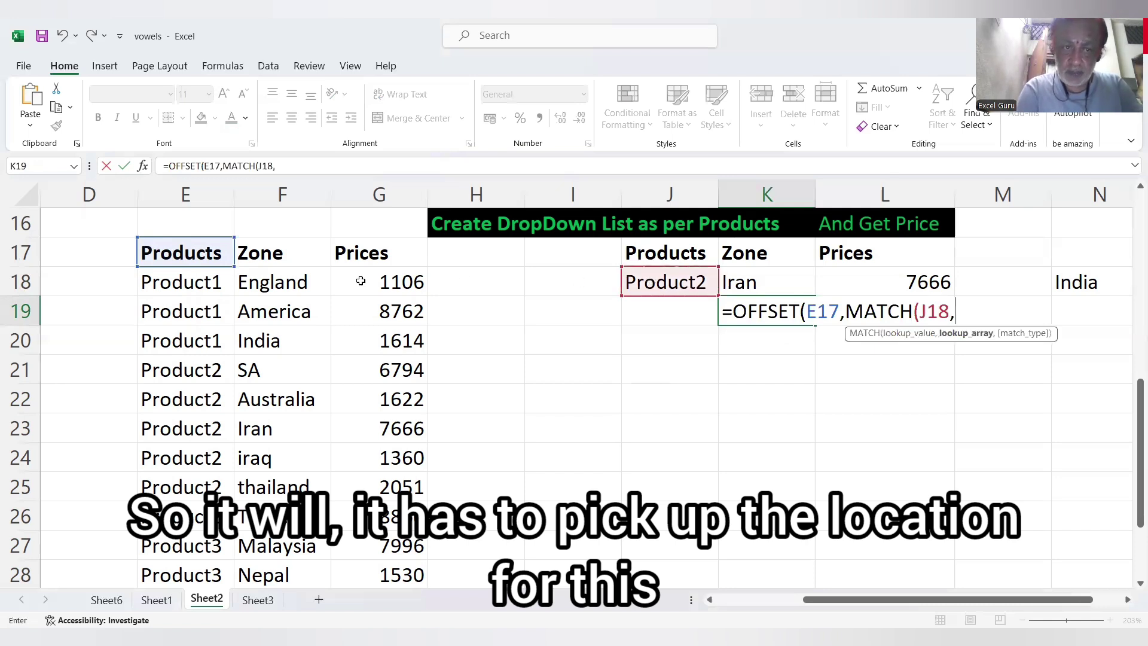
{"action": "left_click", "coordinate": [213, 283]}
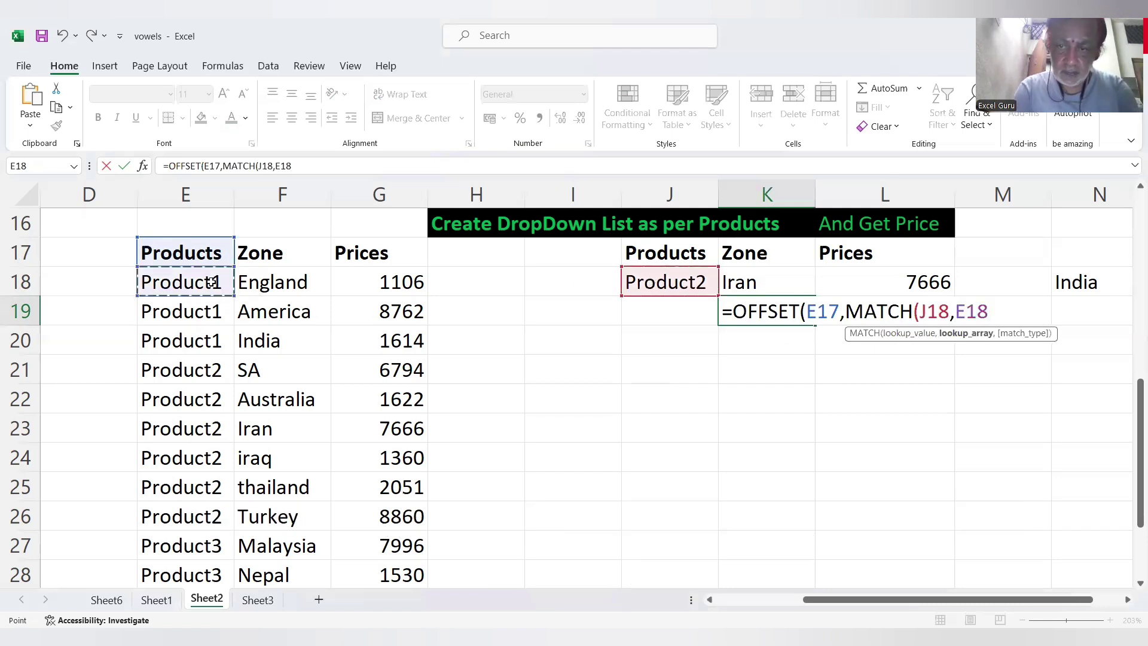
{"action": "key", "text": "ctrl+shift+Down"}
{"action": "key", "text": "F4"}
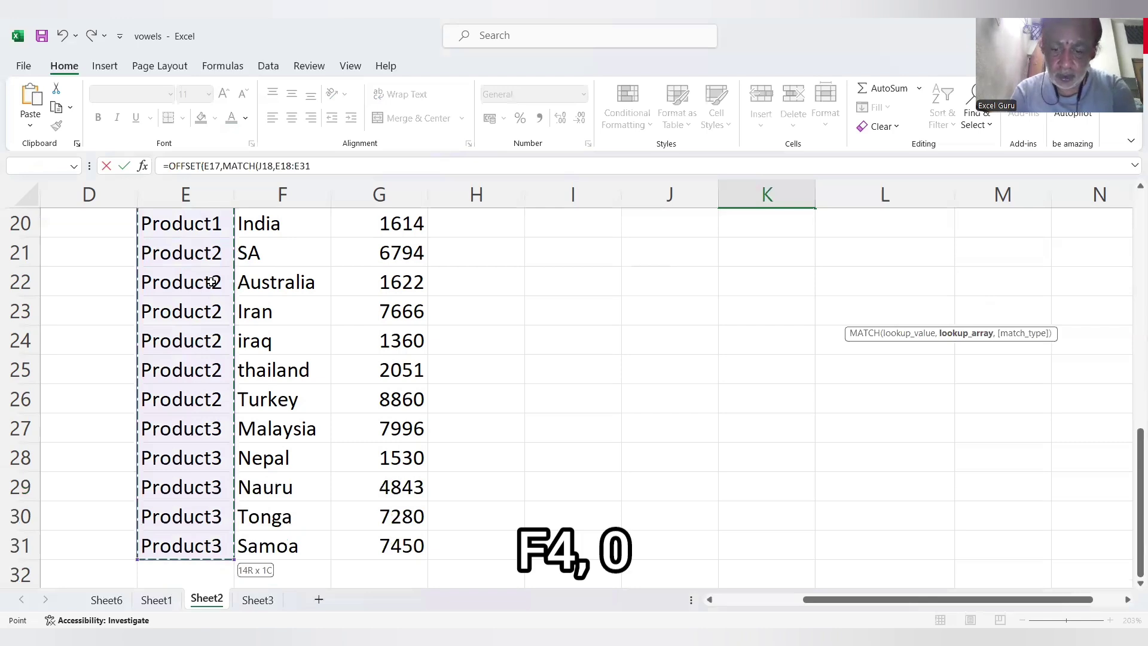
{"action": "type", "text": ",0"}
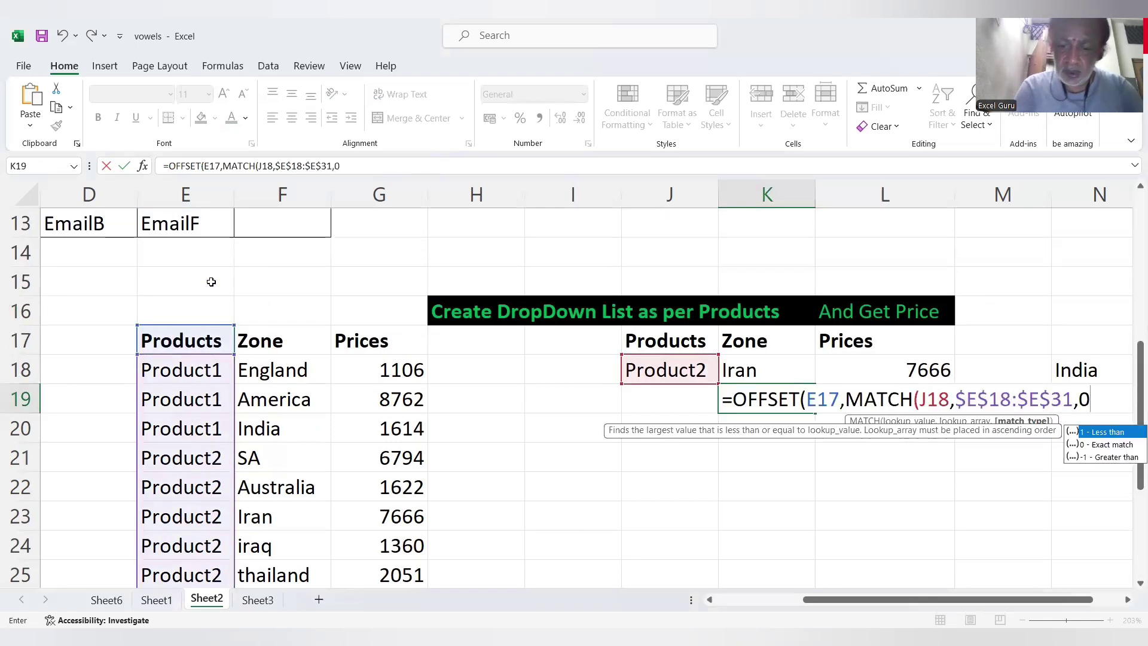
{"action": "type", "text": ")"}
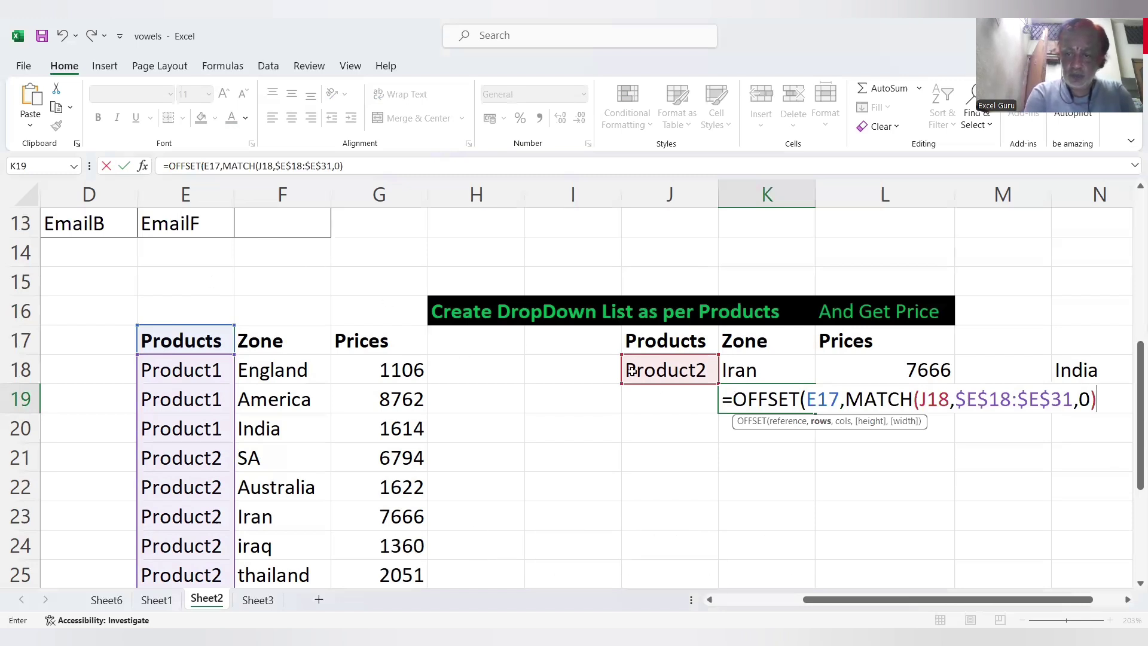
- Evaluate the MATCH rows argument in place within the OFFSET formula in K19
{"action": "left_click", "coordinate": [820, 421]}
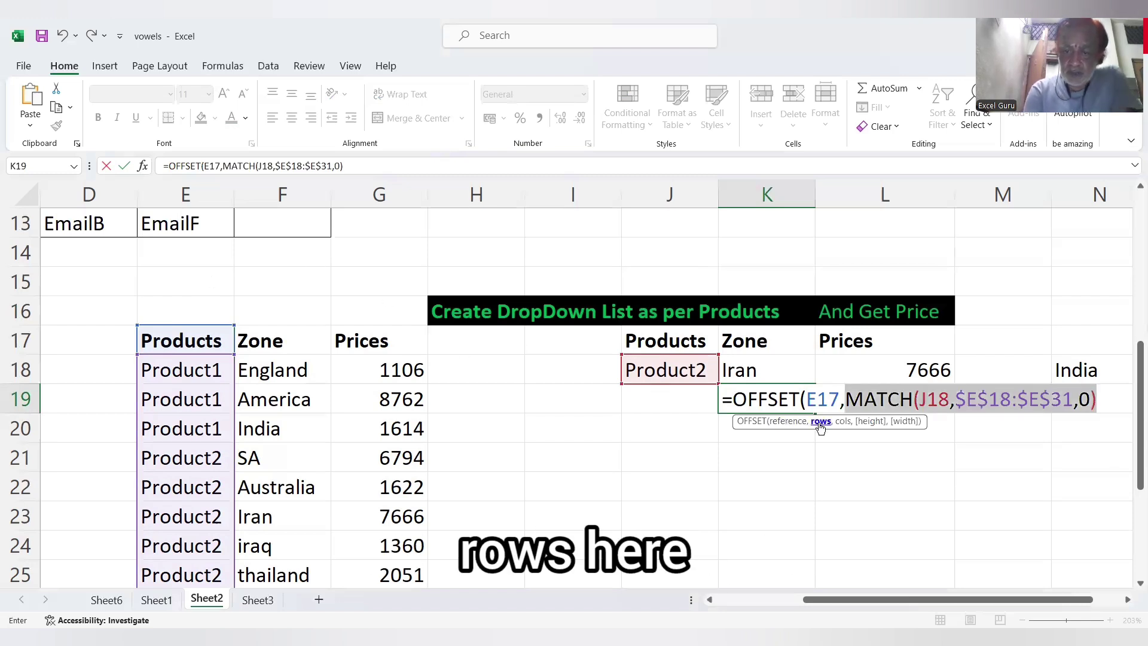
{"action": "type", "text": "4"}
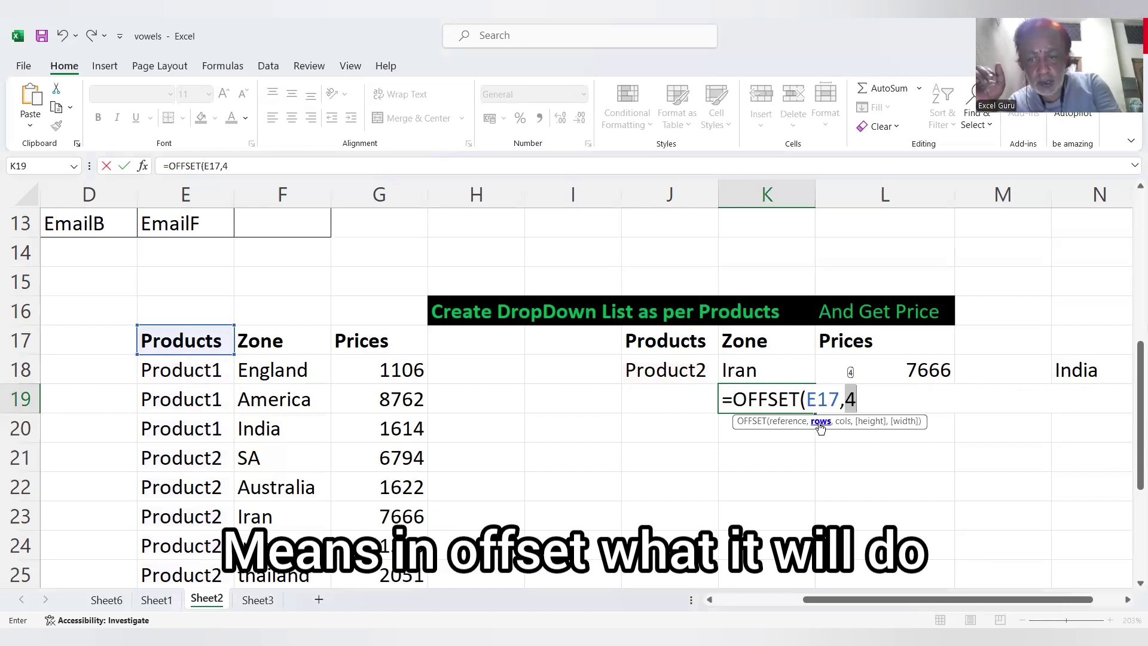
- Restore the MATCH function in the K19 formula and add 1 as the cols argument of OFFSET
{"action": "key", "text": "ctrl+z"}
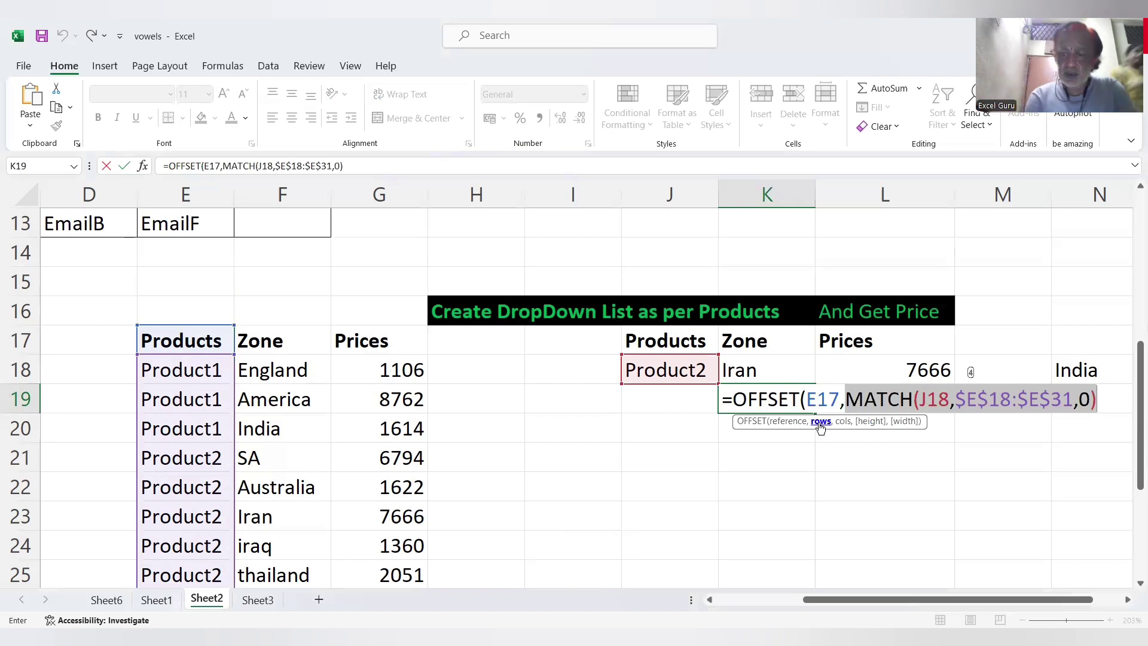
{"action": "left_click", "coordinate": [1111, 404]}
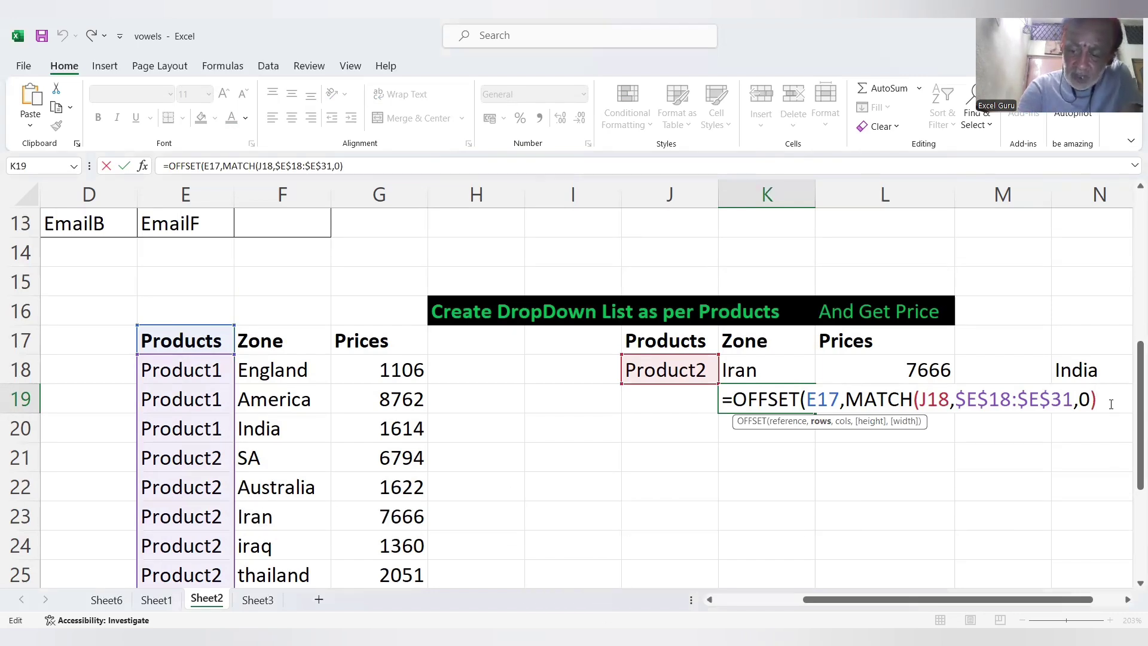
{"action": "type", "text": ",1,"}
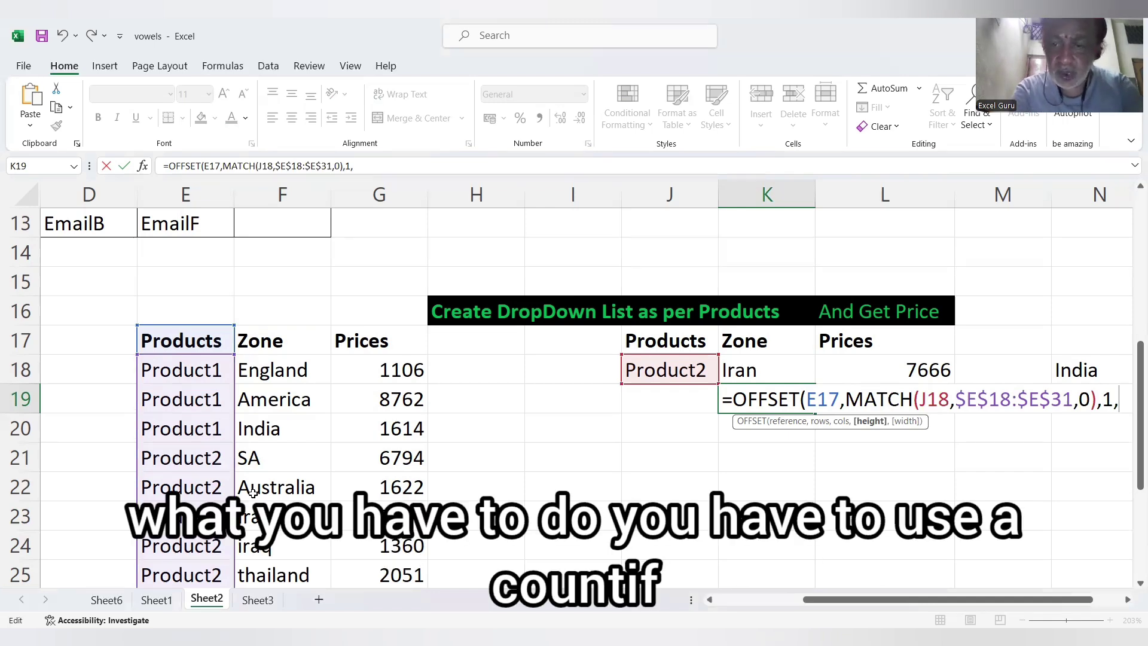
- Add COUNTIF($E$18:$E$31,J18) as the height argument of the OFFSET formula in K19
{"action": "type", "text": "countif"}
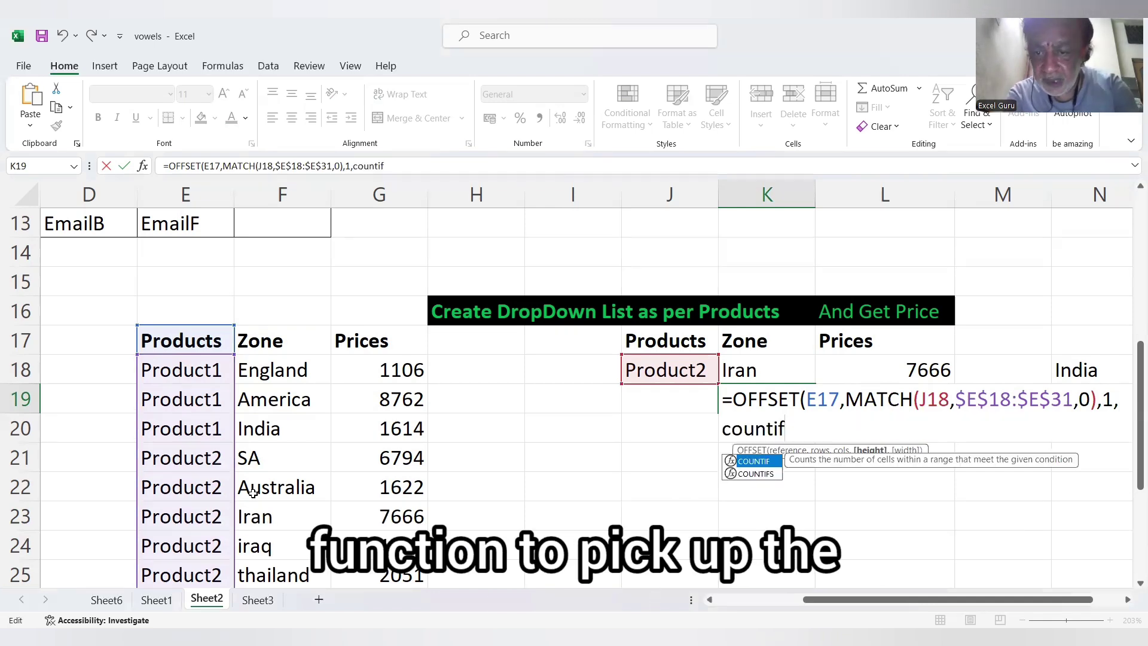
{"action": "key", "text": "Tab"}
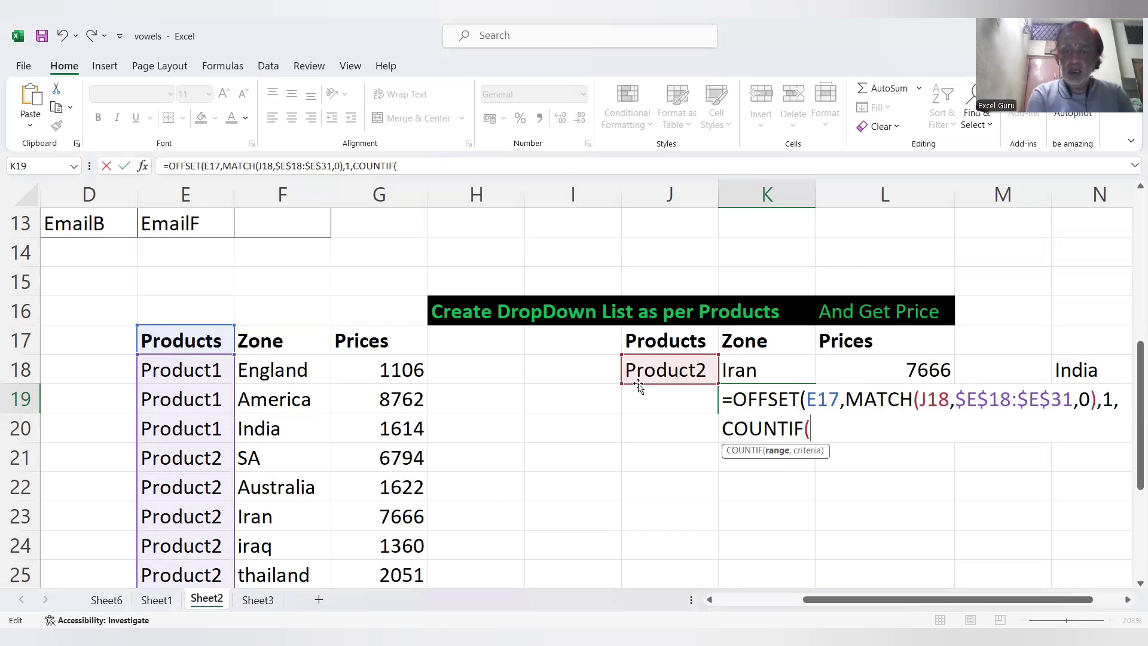
{"action": "left_click", "coordinate": [676, 370]}
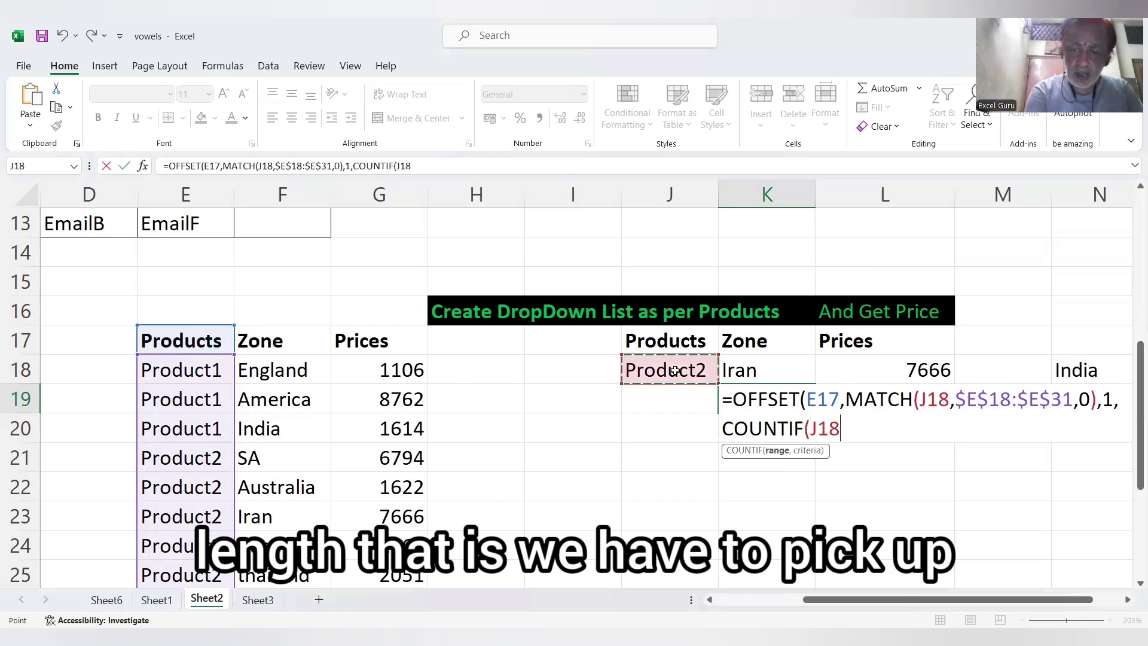
{"action": "left_click", "coordinate": [179, 368]}
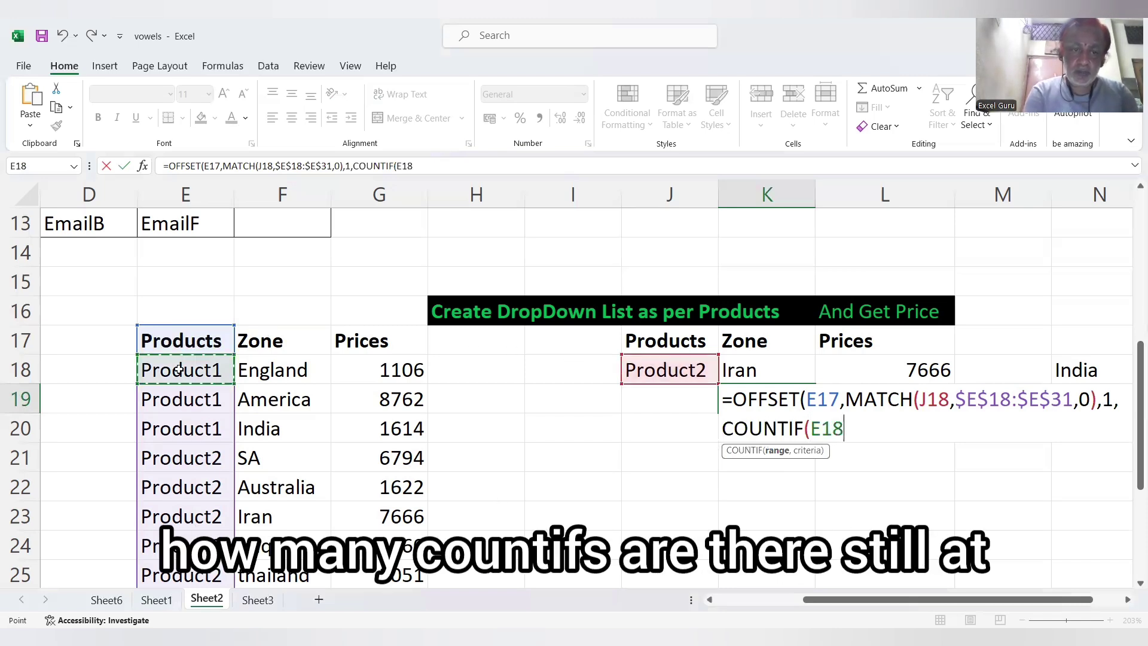
{"action": "key", "text": "ctrl+shift+Down"}
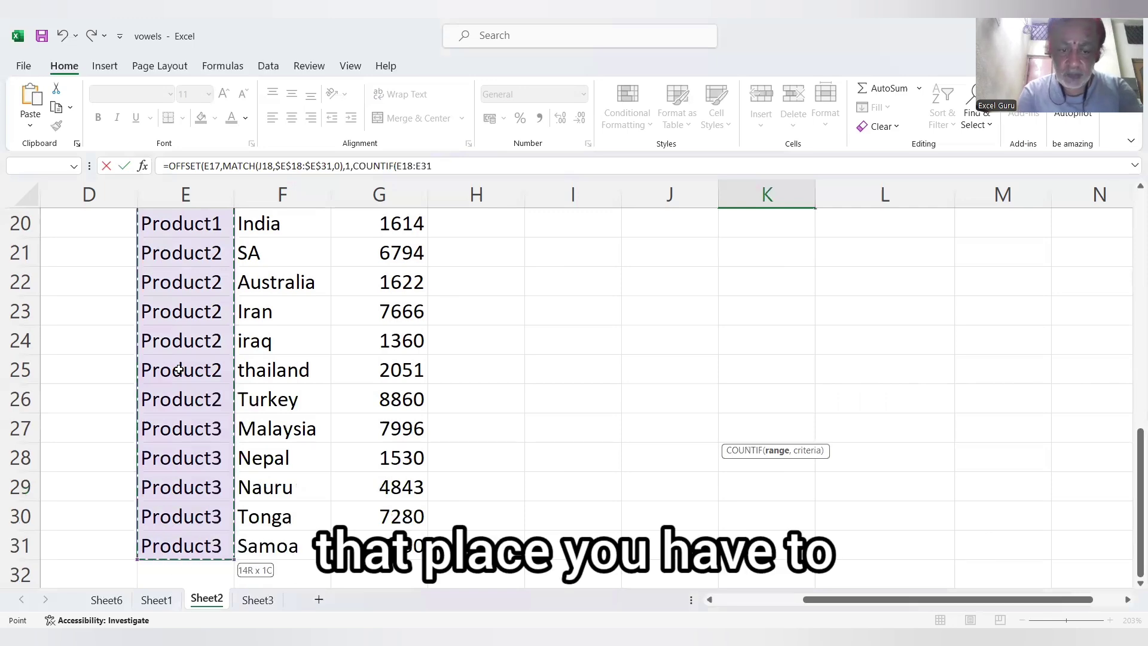
{"action": "key", "text": "F5"}
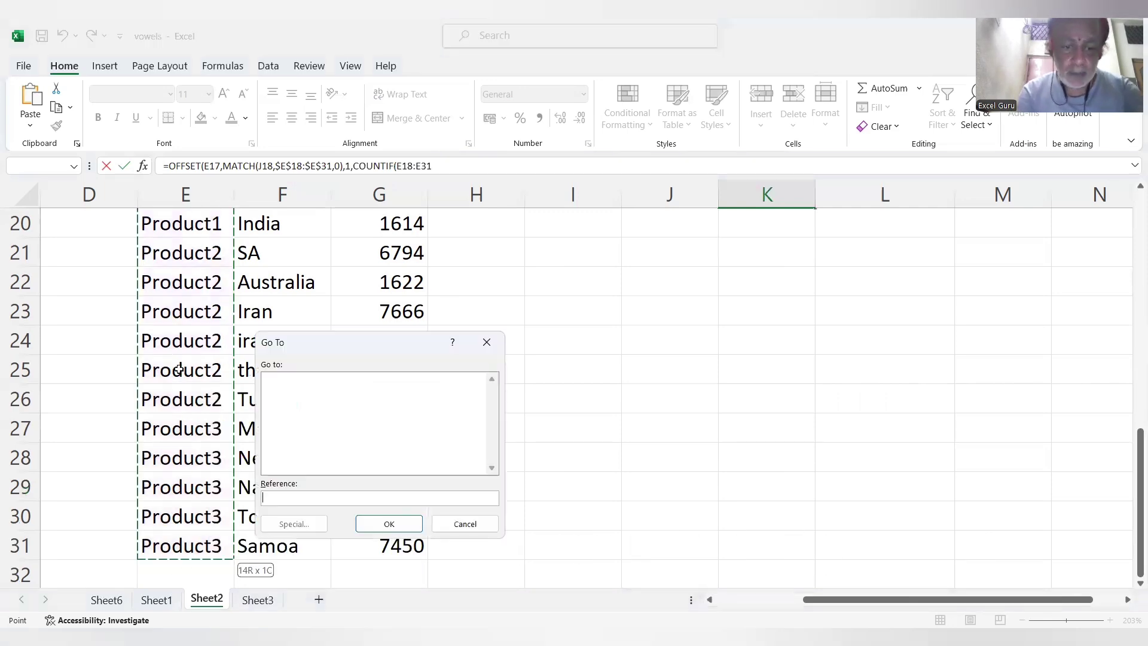
{"action": "key", "text": "Escape"}
{"action": "key", "text": "F4"}
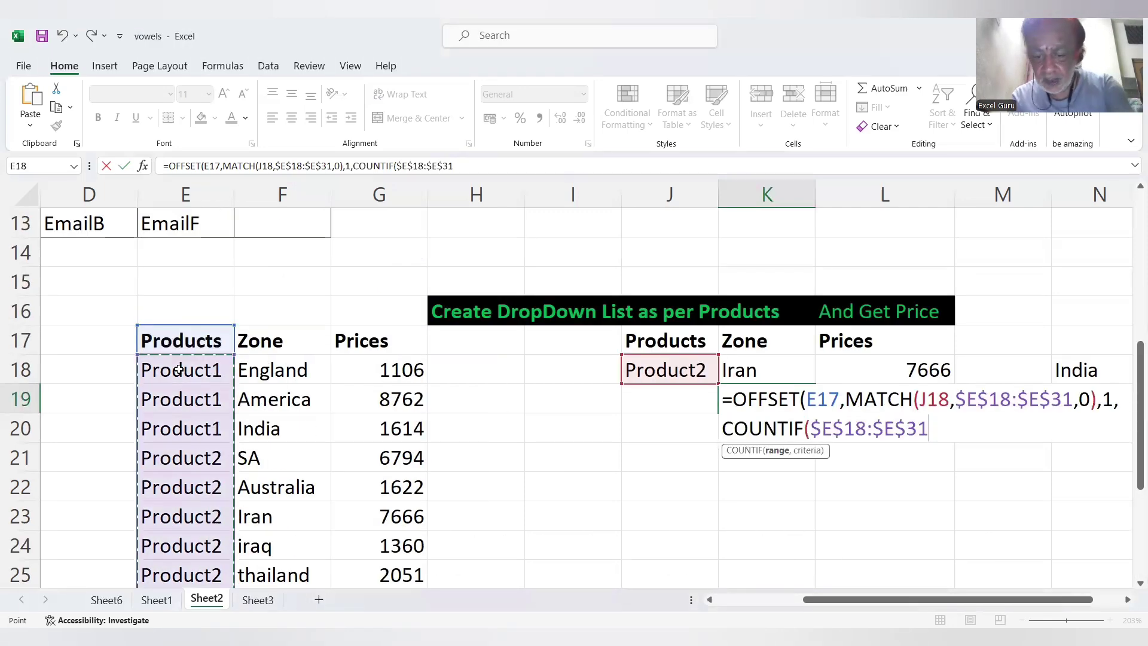
{"action": "type", "text": ","}
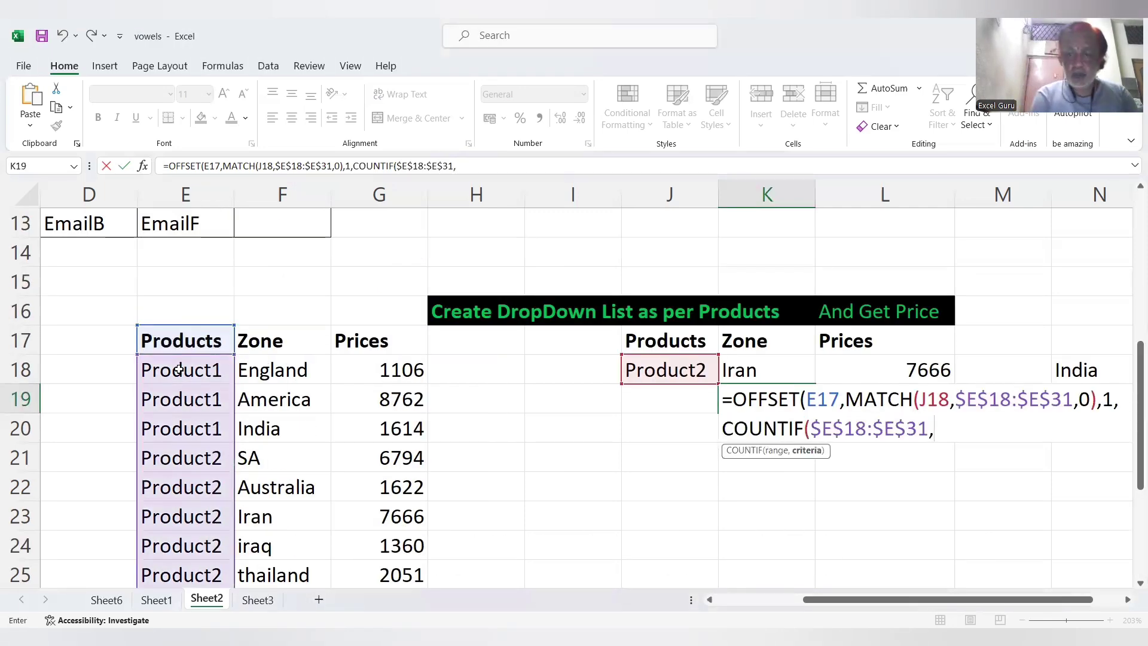
{"action": "left_click", "coordinate": [663, 377]}
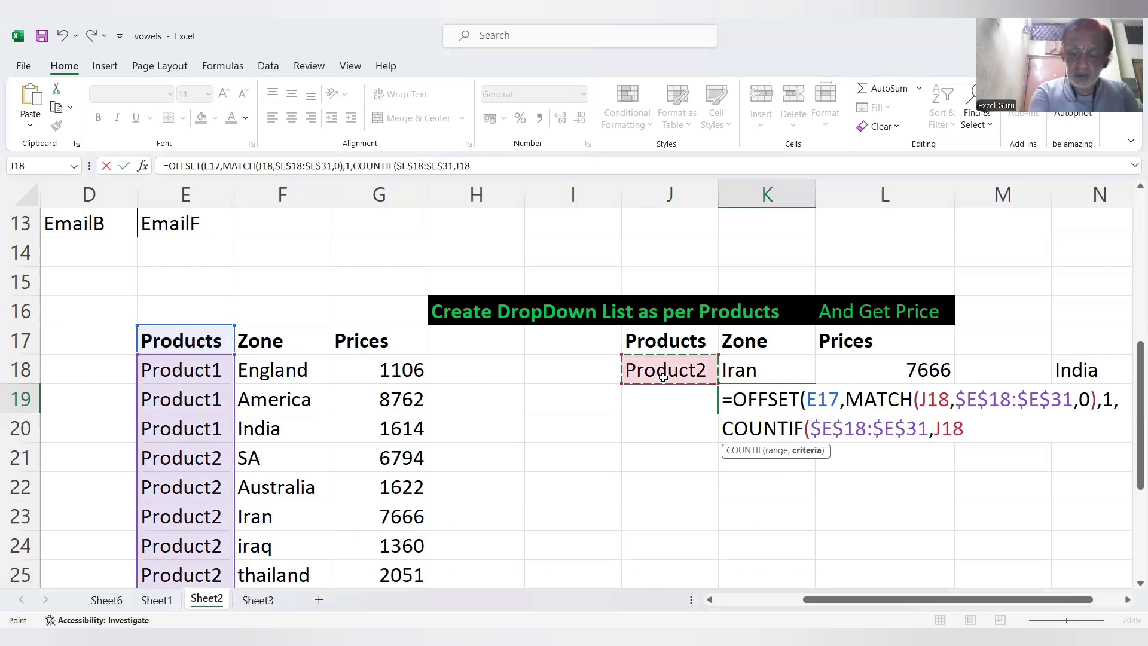
{"action": "type", "text": ")"}
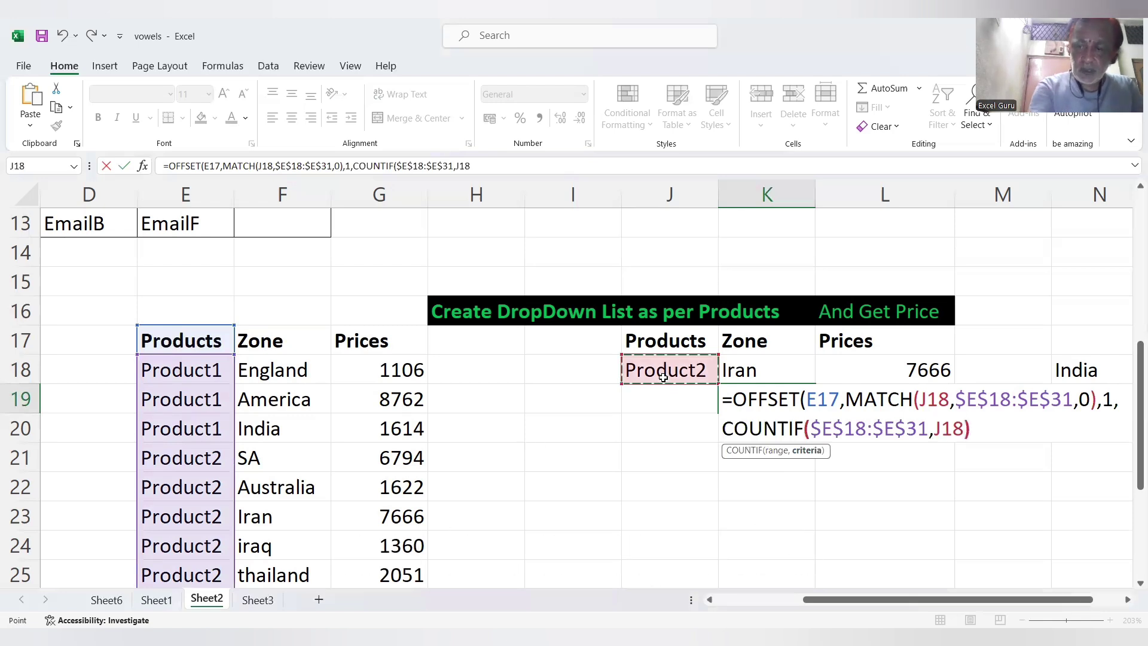
- Add 1 as the width argument and close the OFFSET formula in K19
{"action": "type", "text": ","}
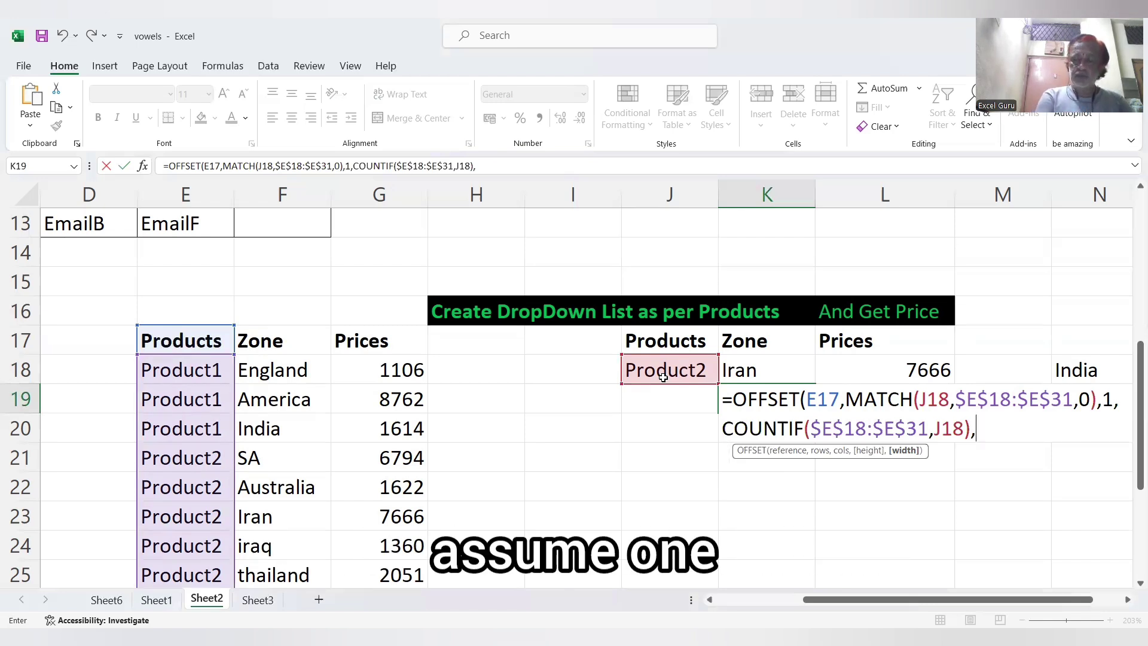
{"action": "type", "text": "1"}
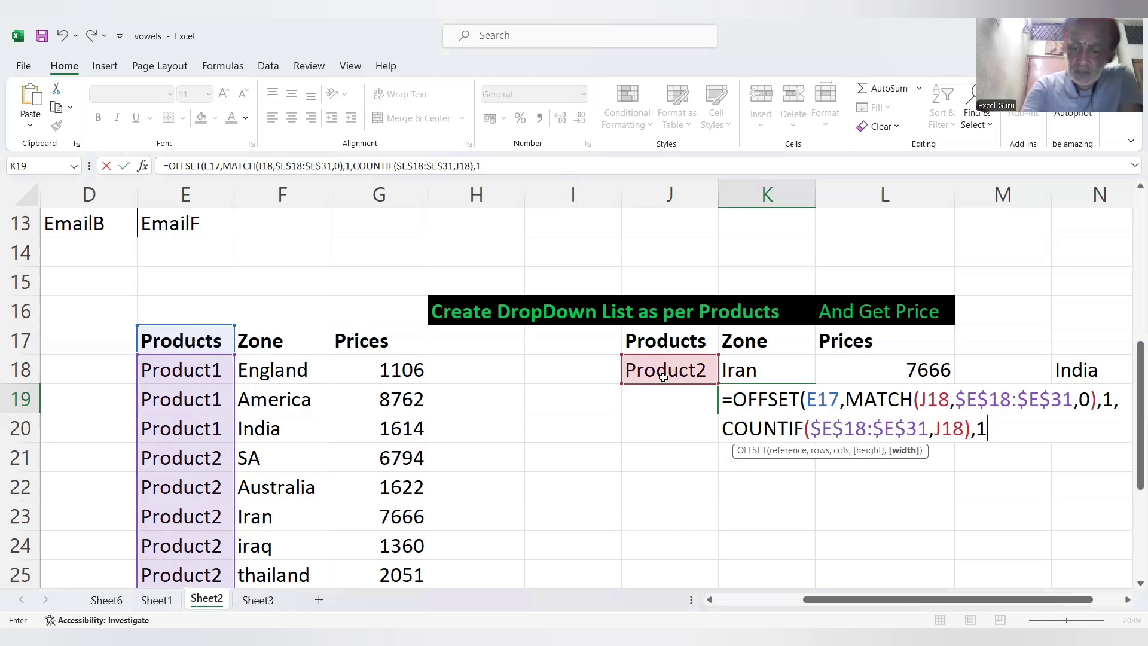
{"action": "type", "text": ")"}
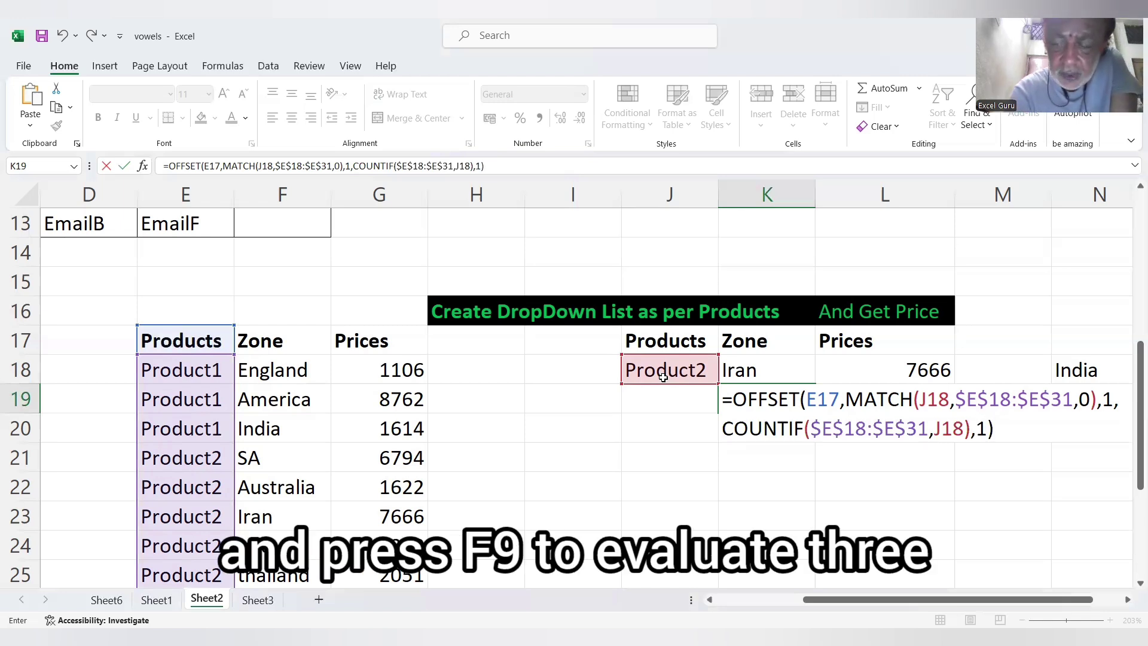
- Evaluate the whole OFFSET formula in place, restore its text and enter it in K19
{"action": "key", "text": "F9"}
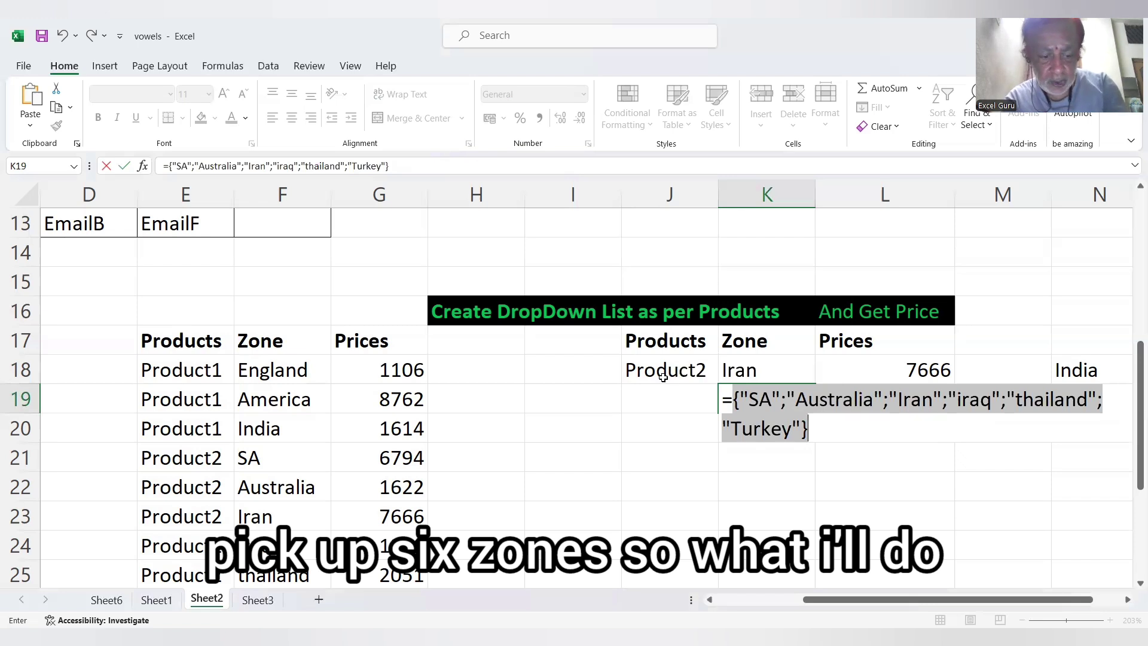
{"action": "key", "text": "ctrl+z"}
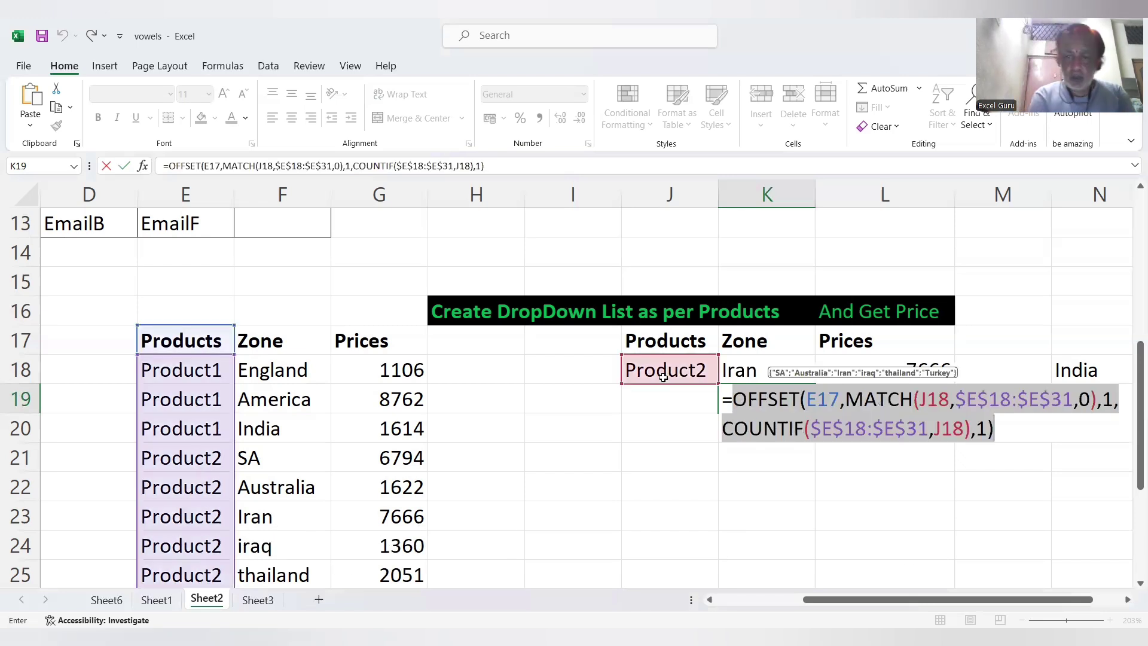
{"action": "key", "text": "Return"}
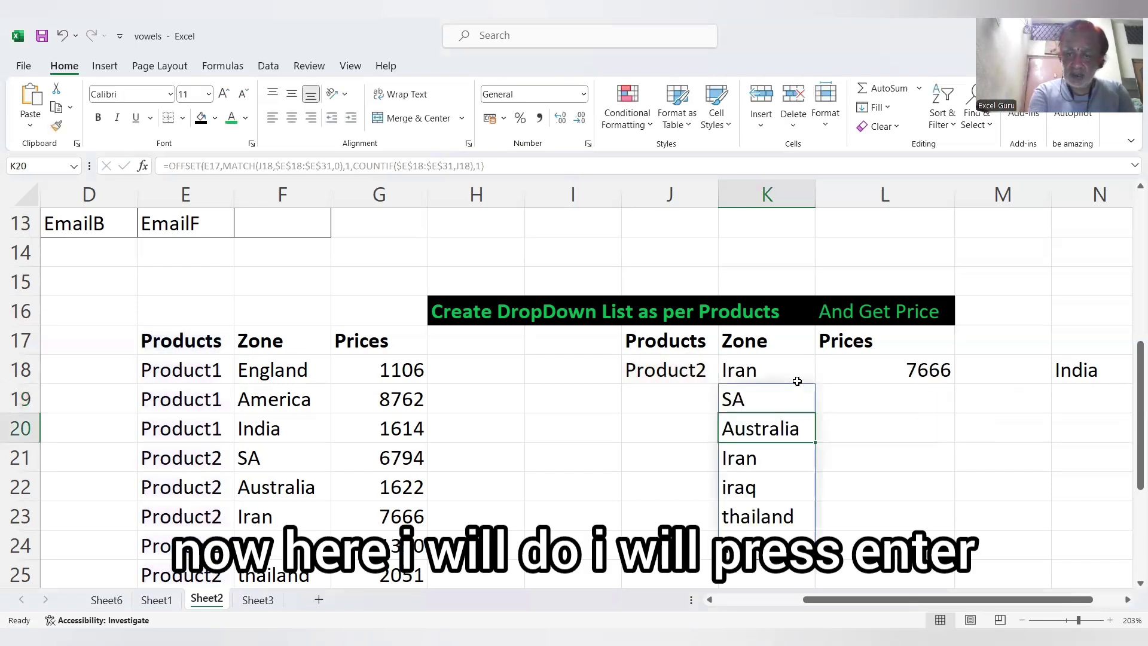
- Select the full OFFSET formula text inside cell K19 for copying and leave the cell unedited
{"action": "left_click", "coordinate": [758, 393]}
{"action": "key", "text": "F2"}
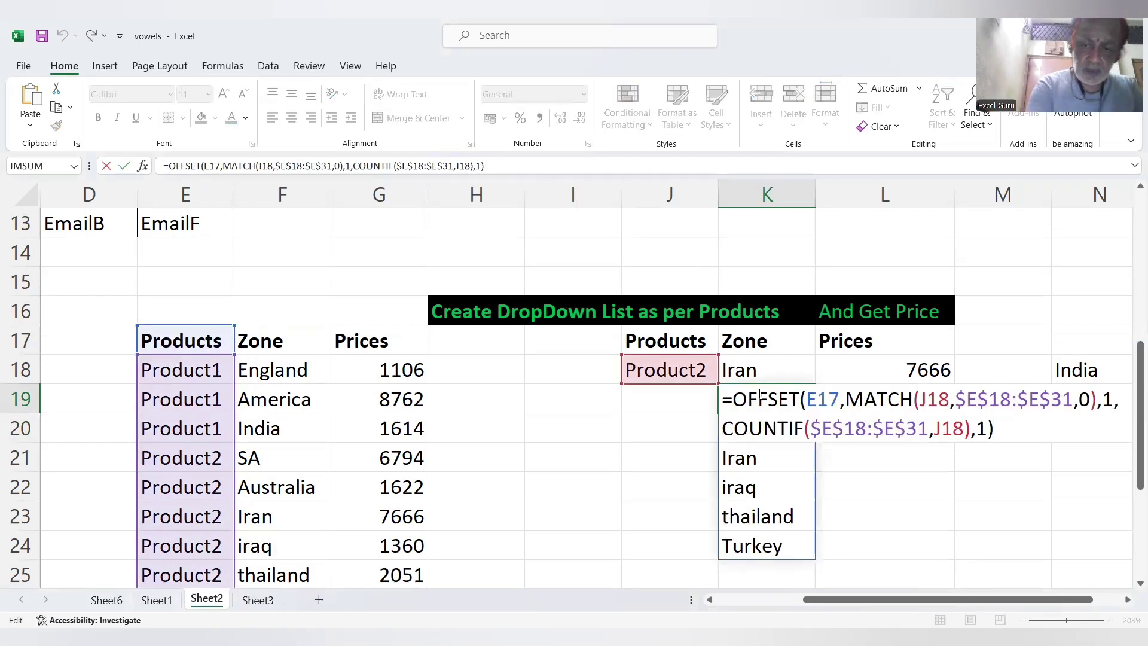
{"action": "left_click", "coordinate": [721, 401]}
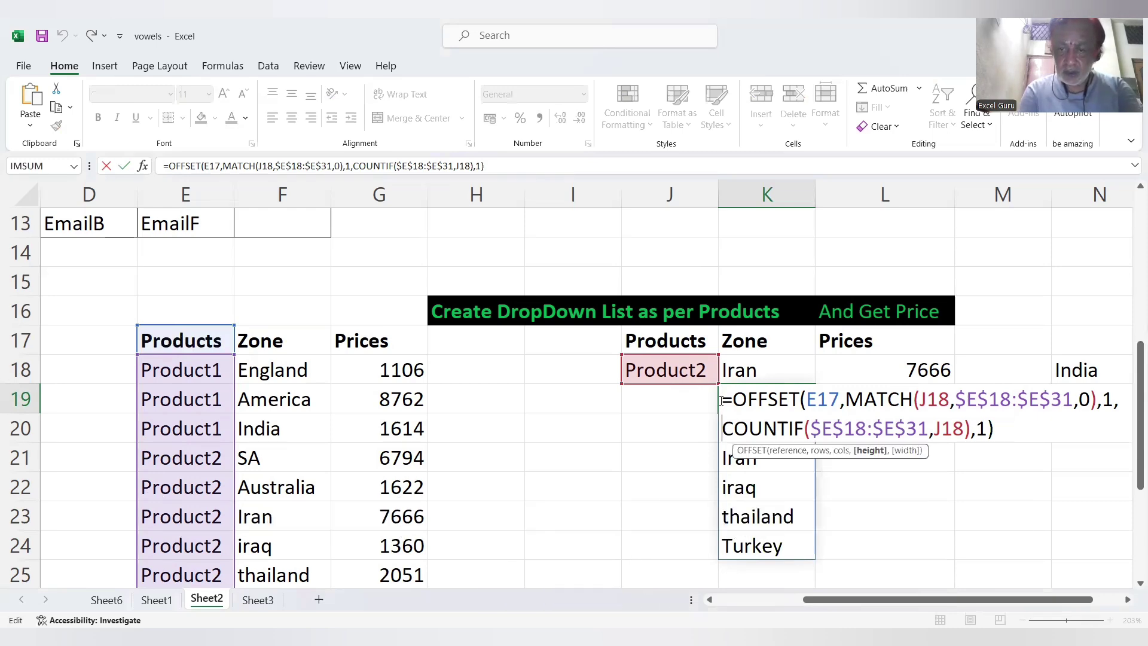
{"action": "key", "text": "End"}
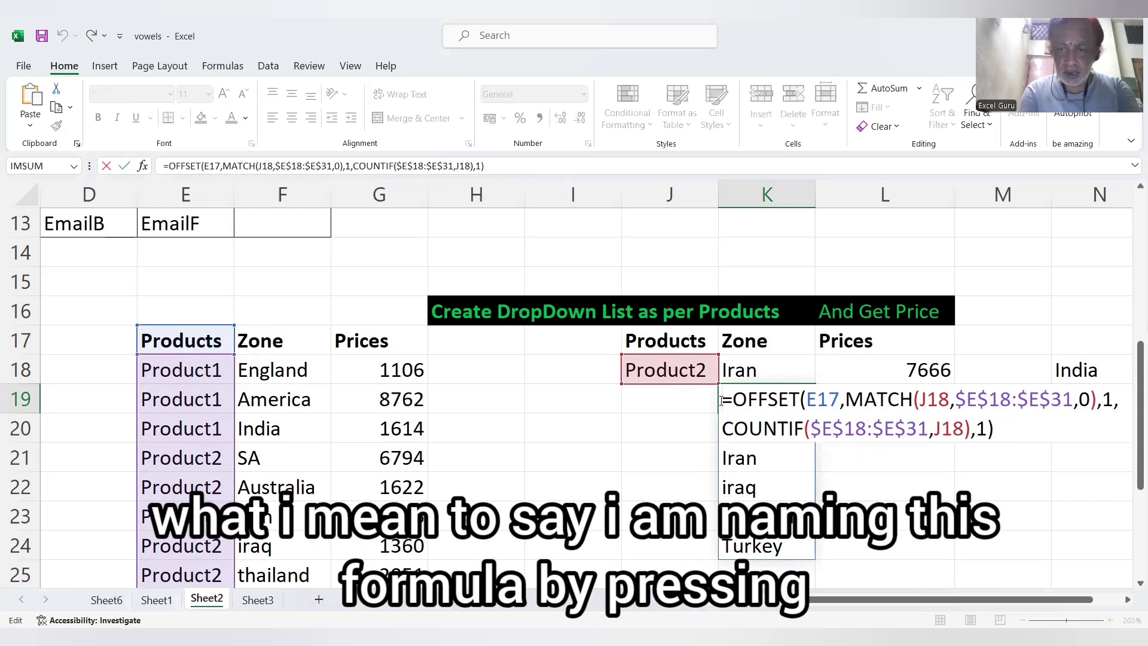
{"action": "key", "text": "ctrl+shift+Home"}
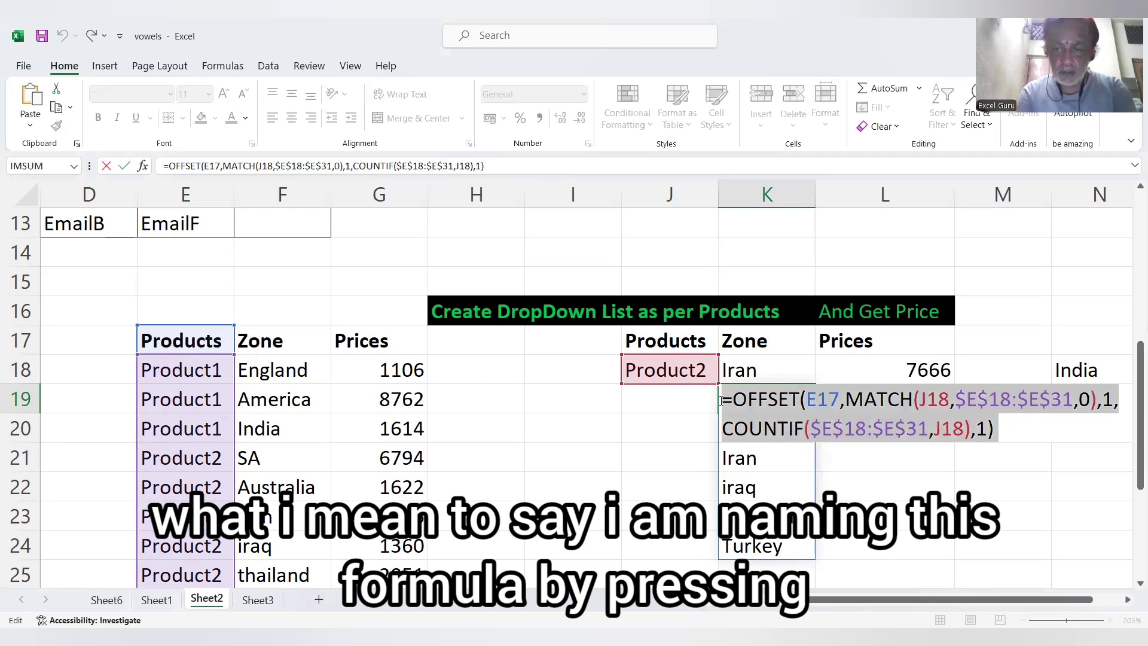
{"action": "key", "text": "Escape"}
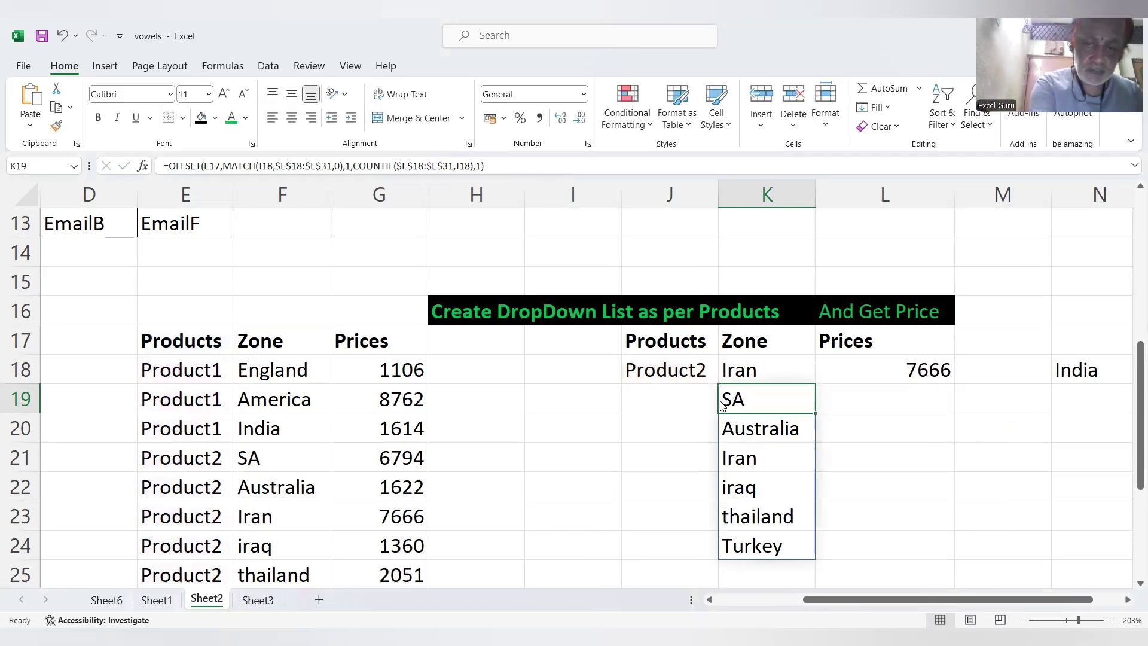
- Delete the existing defined name DV from the workbook
{"action": "key", "text": "ctrl+F3"}
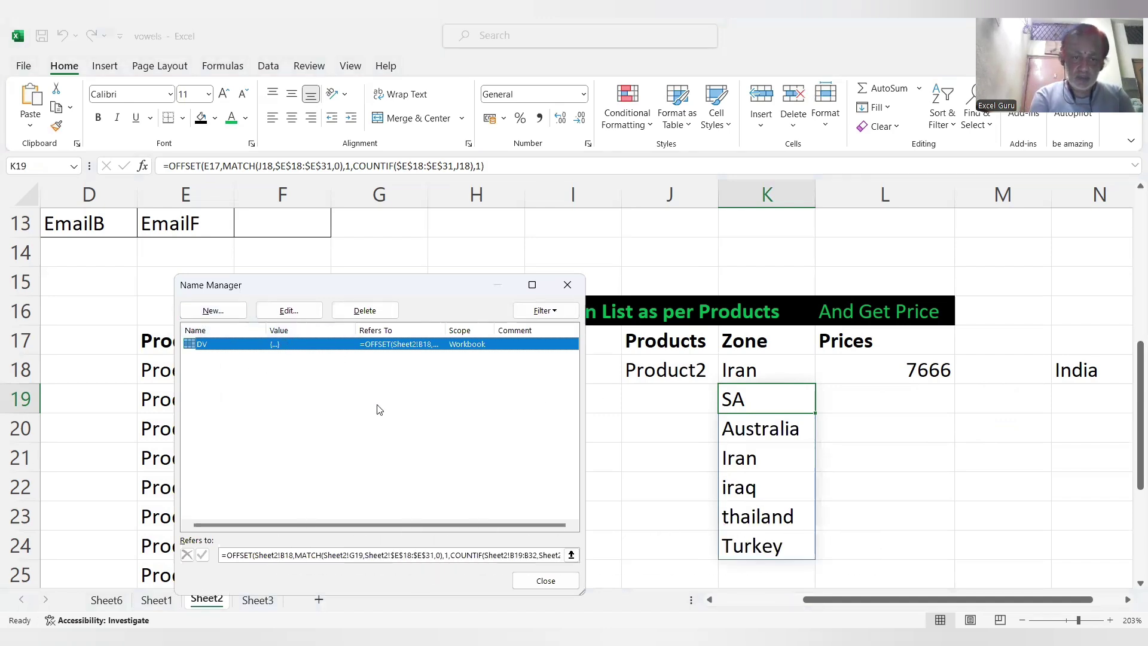
{"action": "left_click", "coordinate": [380, 311]}
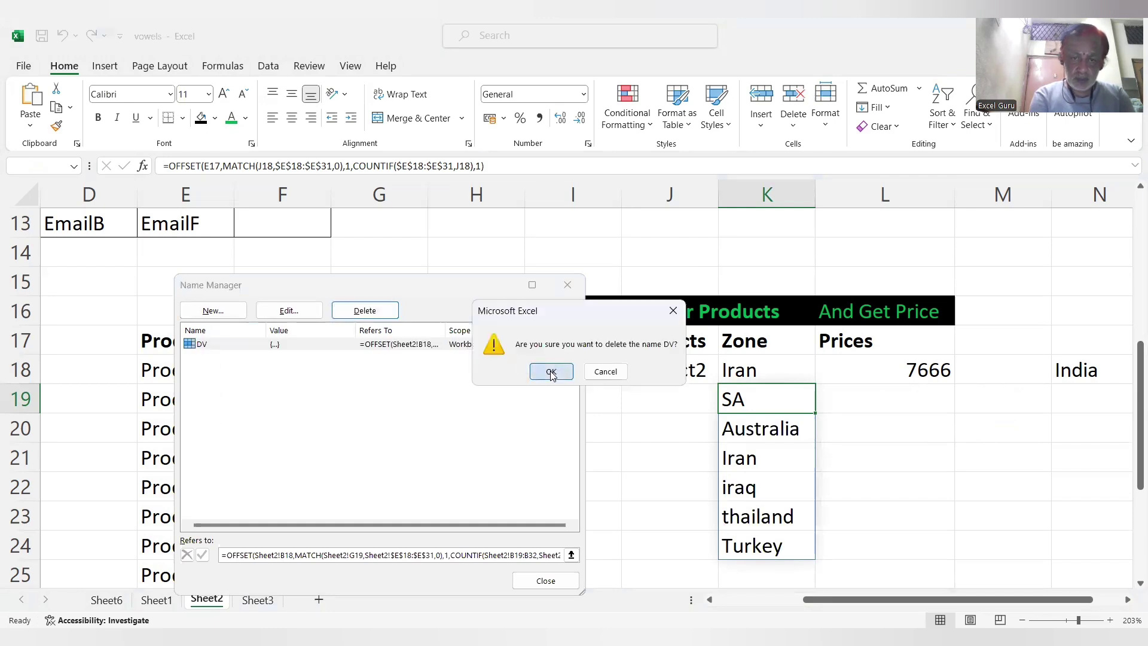
{"action": "left_click", "coordinate": [551, 372]}
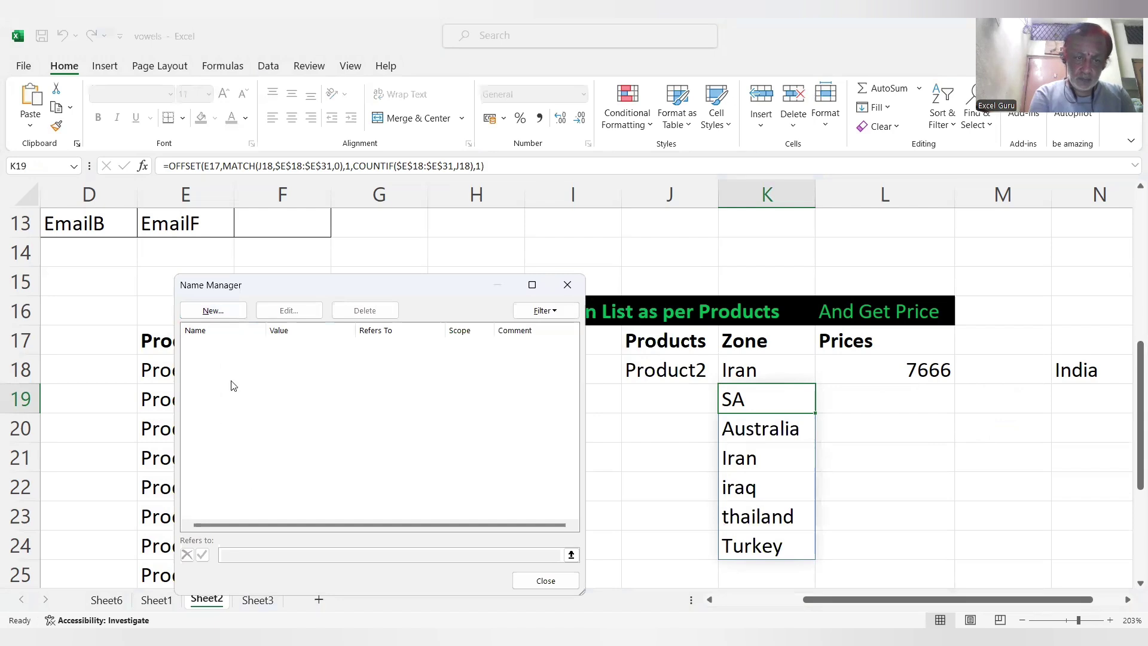
- Start a new workbook-scoped defined name and clear its default cell reference down to the equals sign
{"action": "left_click", "coordinate": [219, 311]}
{"action": "left_click", "coordinate": [388, 483]}
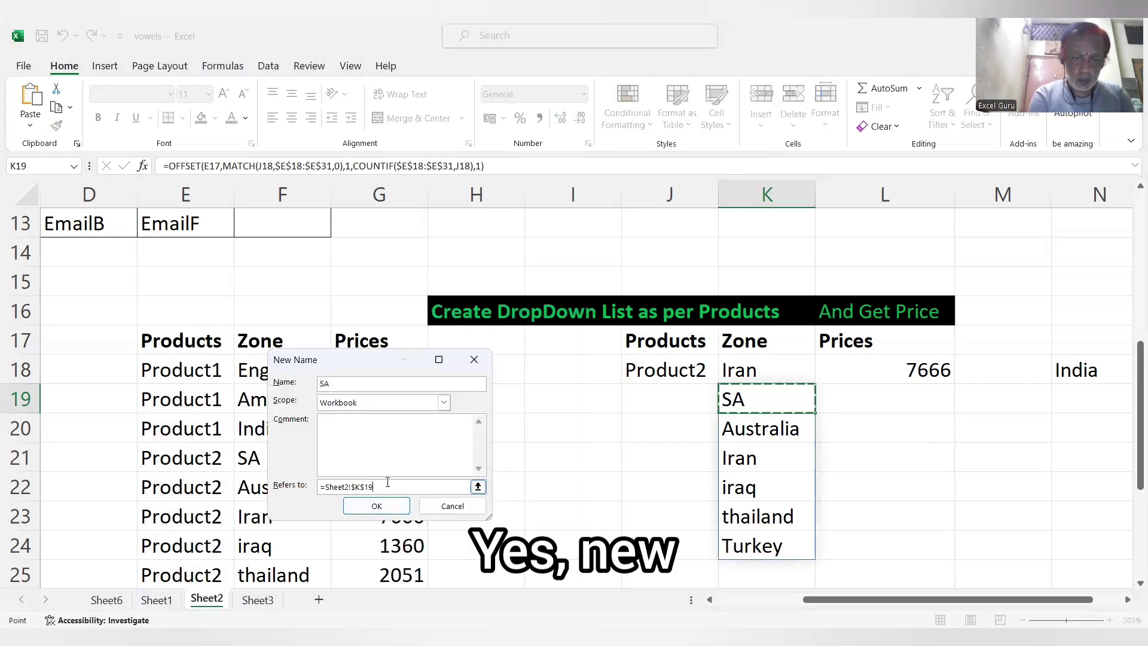
{"action": "key", "text": "BackSpace"}
{"action": "key", "text": "BackSpace"}
{"action": "key", "text": "BackSpace"}
{"action": "key", "text": "BackSpace"}
{"action": "key", "text": "BackSpace"}
{"action": "key", "text": "BackSpace"}
{"action": "key", "text": "BackSpace"}
{"action": "key", "text": "BackSpace"}
{"action": "key", "text": "BackSpace"}
{"action": "key", "text": "BackSpace"}
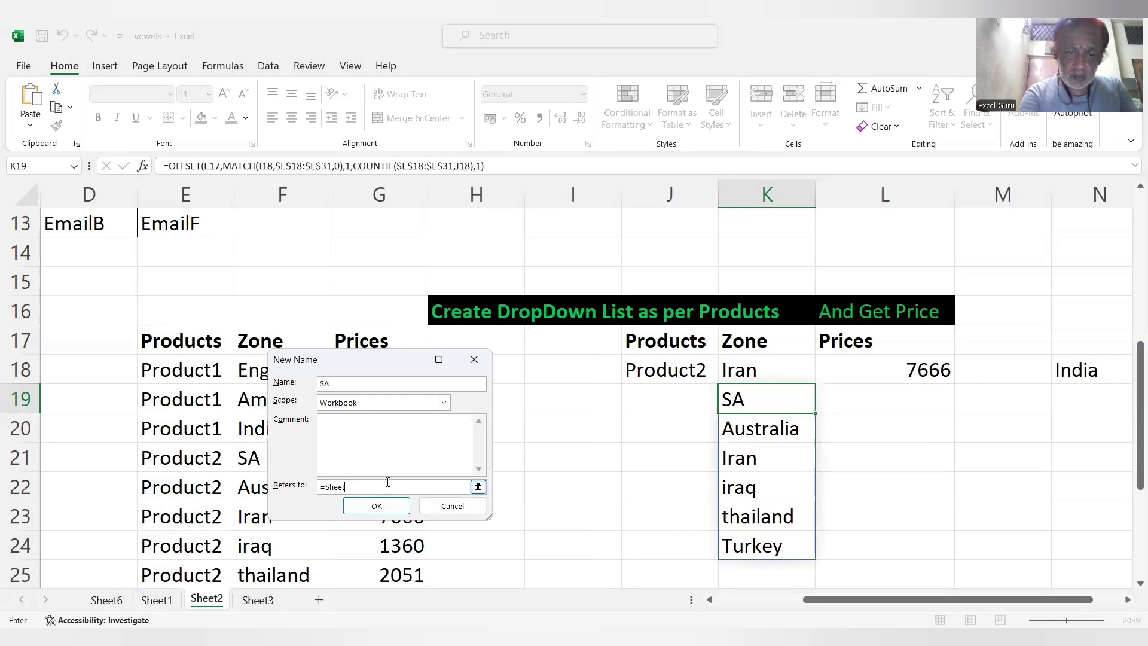
{"action": "key", "text": "BackSpace"}
{"action": "key", "text": "BackSpace"}
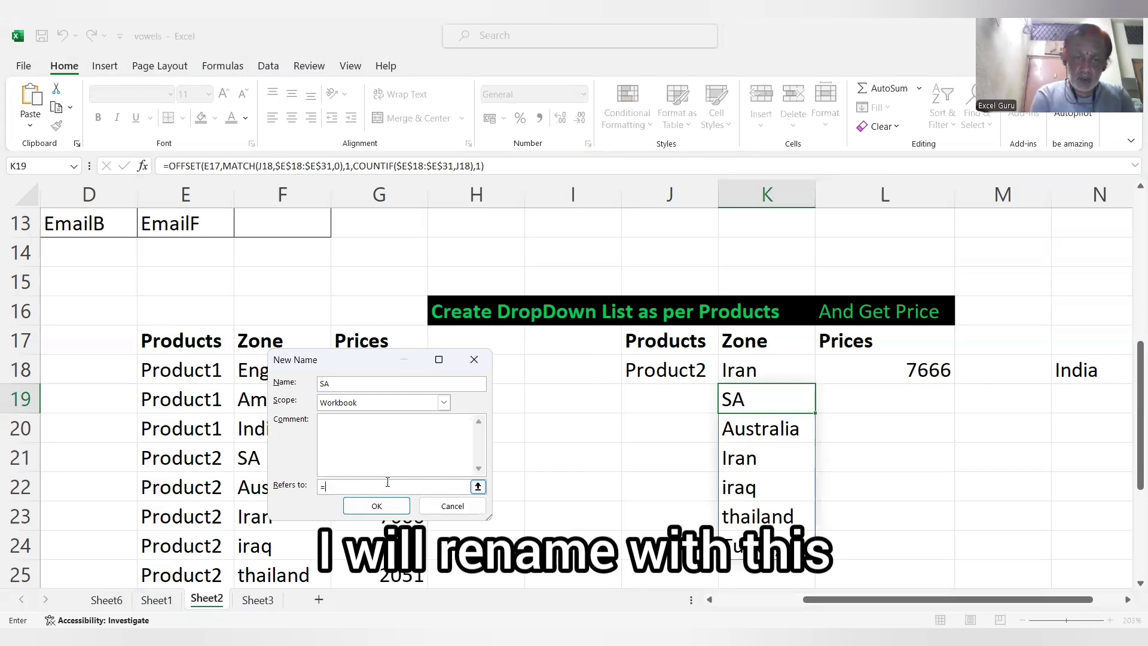
- Name the new defined name DV, save it and close the Name Manager
{"action": "right_click", "coordinate": [392, 384]}
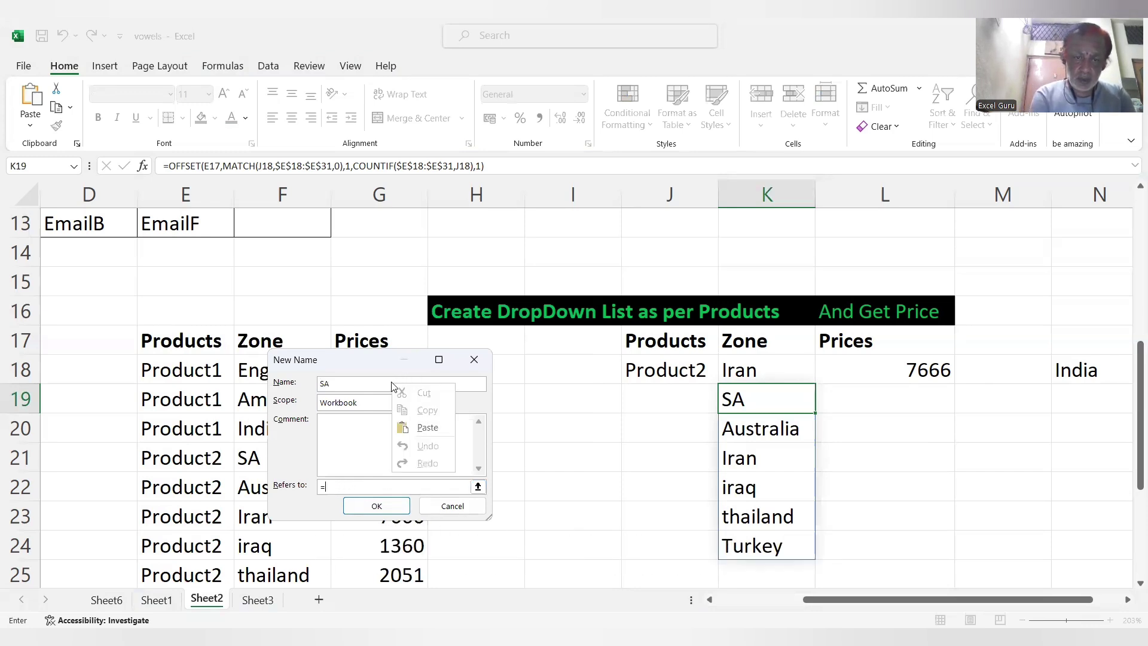
{"action": "left_click", "coordinate": [372, 380]}
{"action": "key", "text": "BackSpace"}
{"action": "key", "text": "BackSpace"}
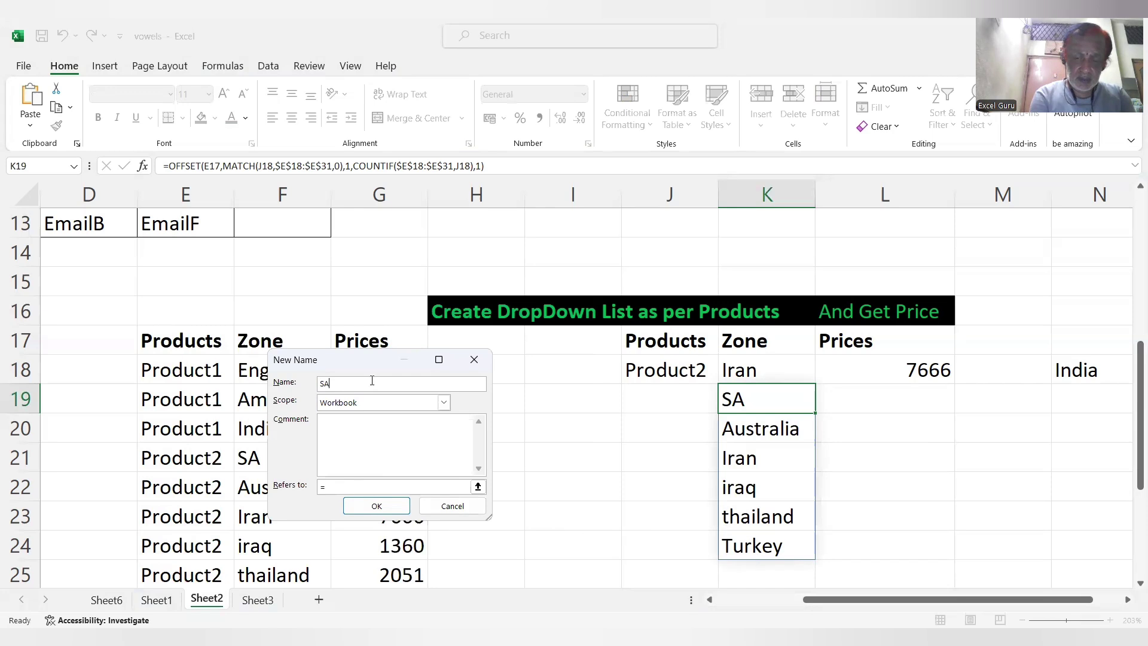
{"action": "type", "text": "DV"}
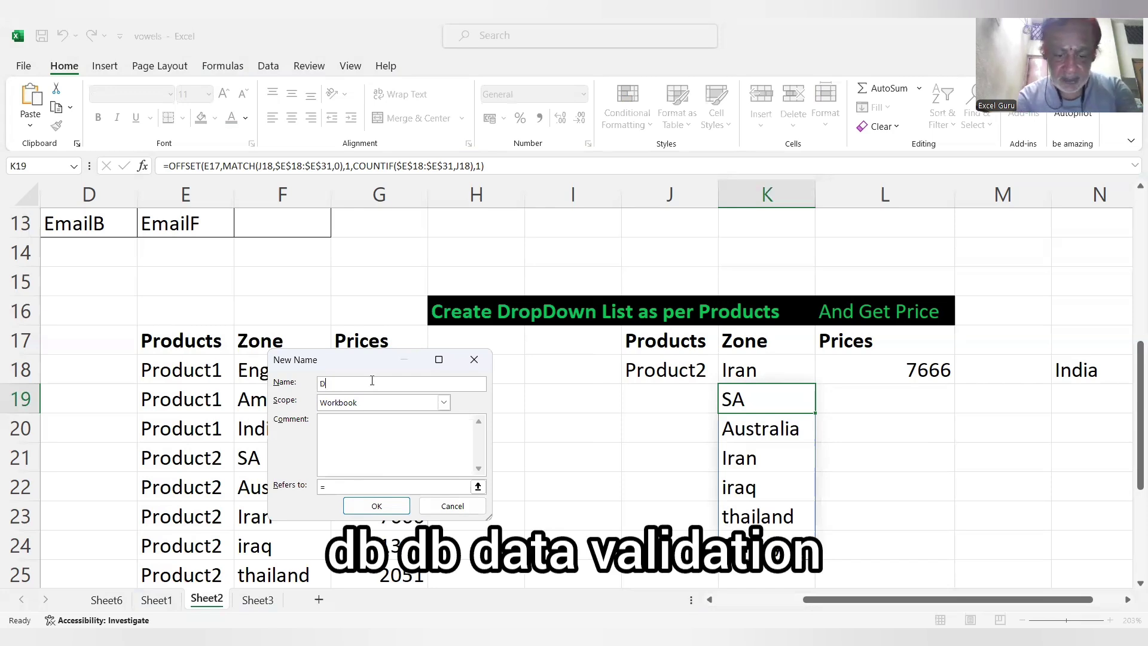
{"action": "left_click", "coordinate": [378, 508]}
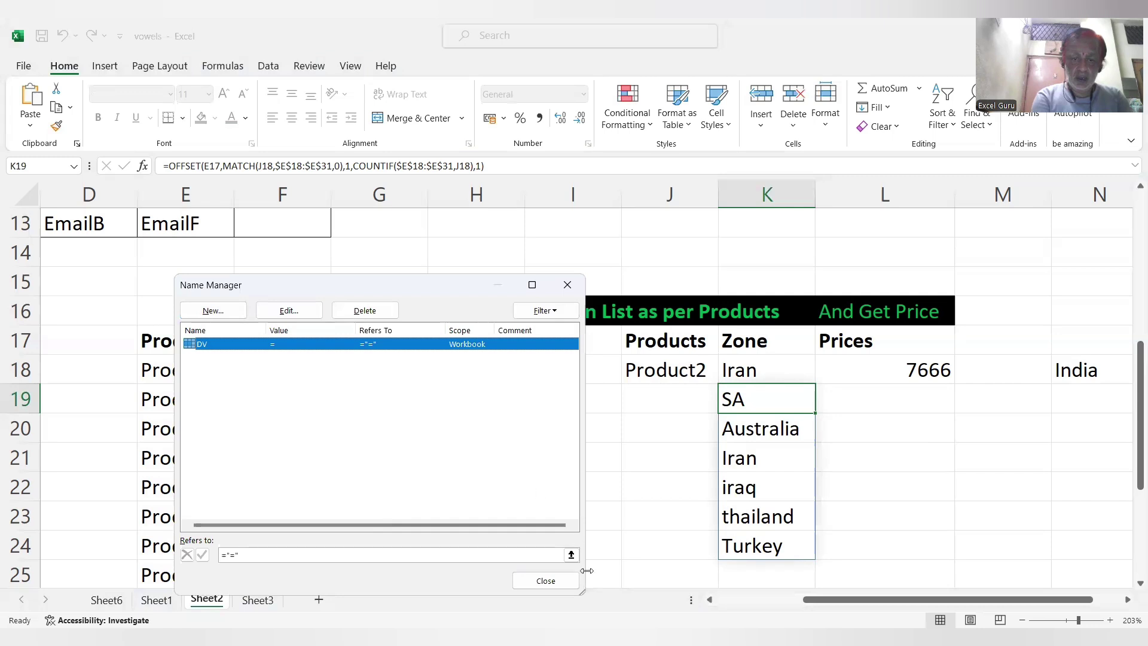
{"action": "left_click", "coordinate": [554, 583]}
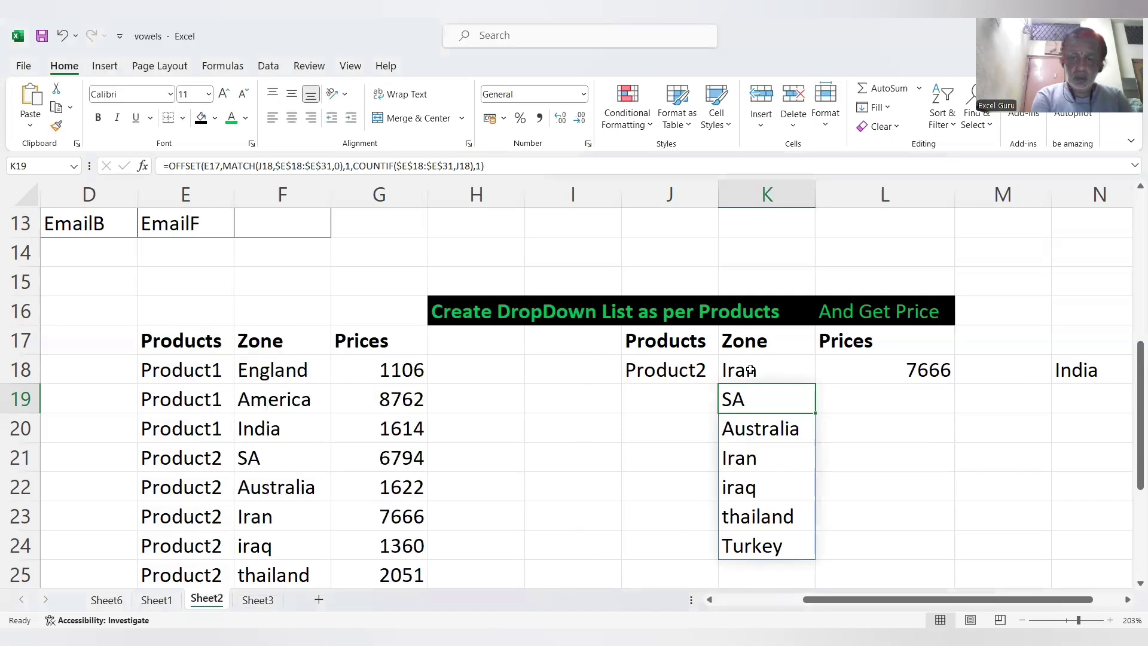
- Start a data validation rule for cell K19 and set its allowed type to List
{"action": "right_click", "coordinate": [765, 402]}
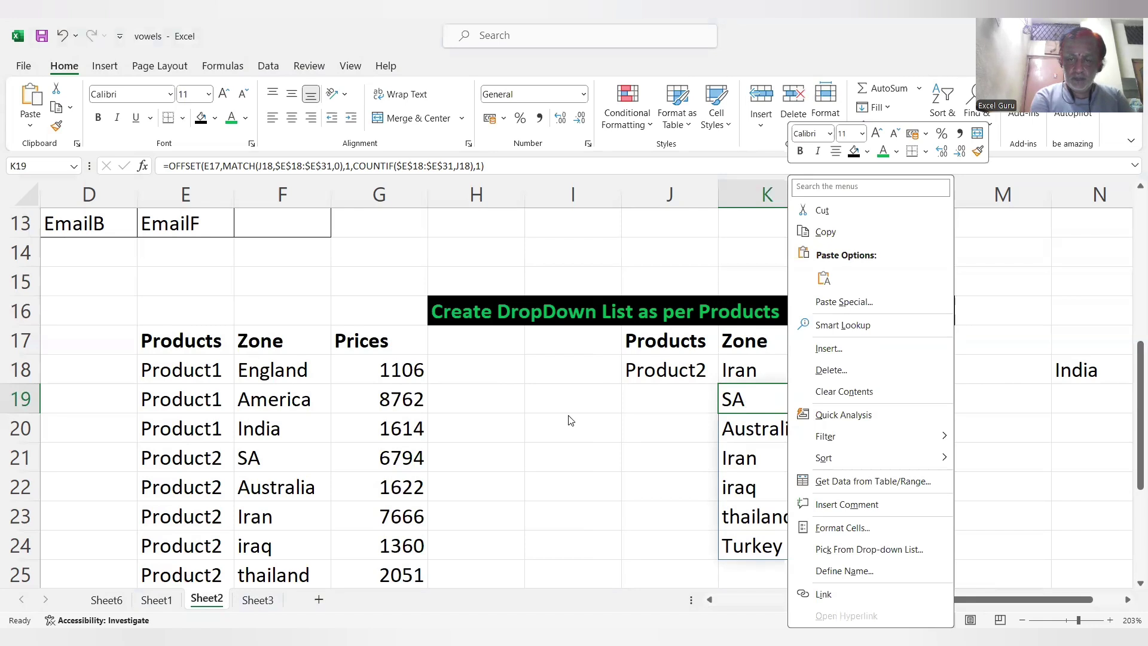
{"action": "left_click", "coordinate": [743, 392]}
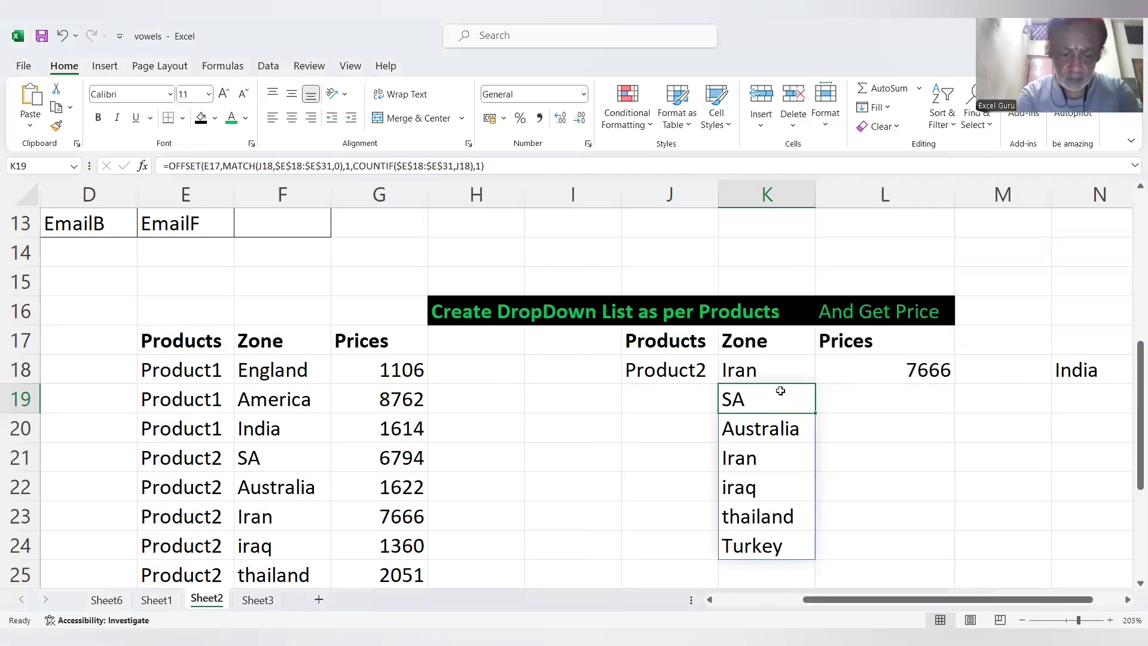
{"action": "key", "text": "alt+d"}
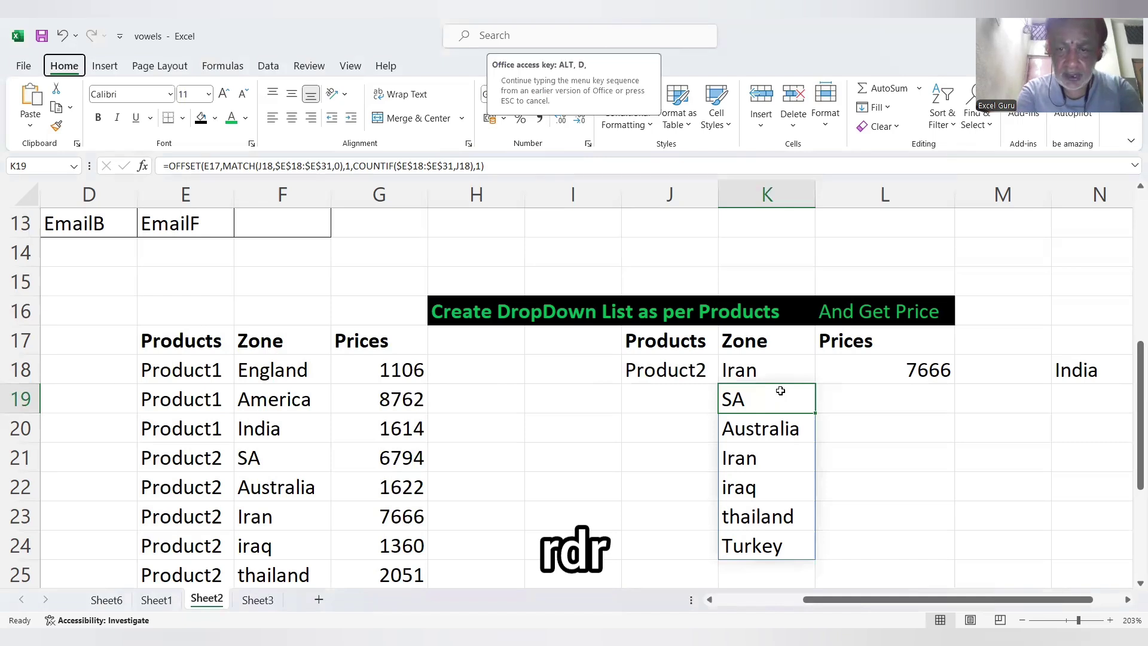
{"action": "key", "text": "l"}
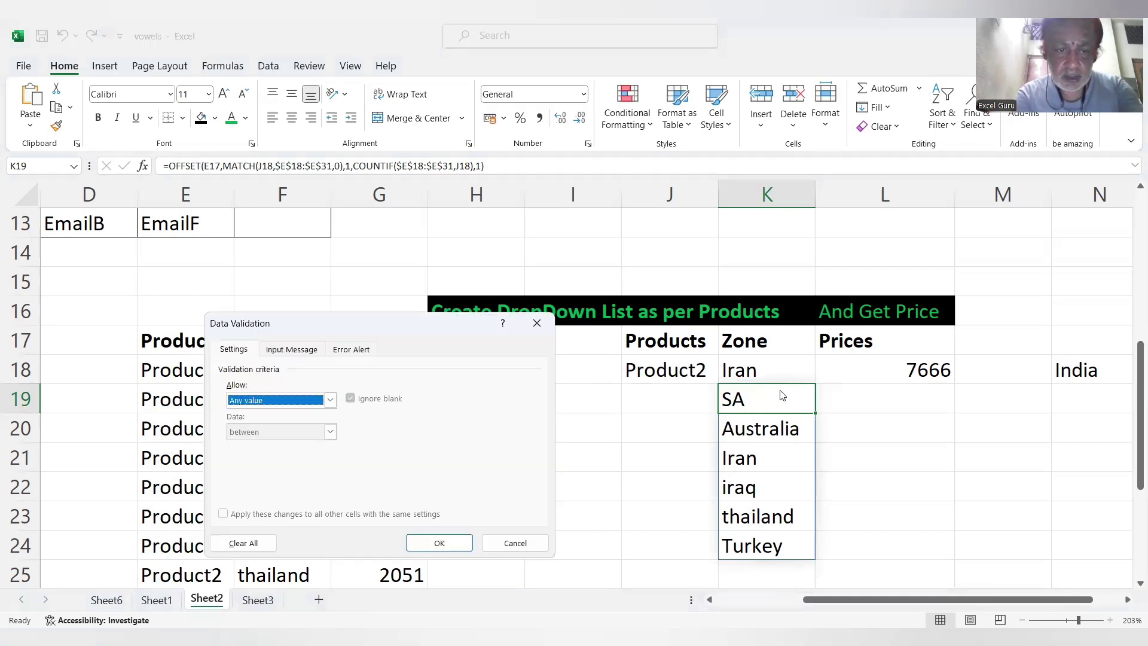
{"action": "key", "text": "alt+Down"}
{"action": "key", "text": "l"}
{"action": "key", "text": "Return"}
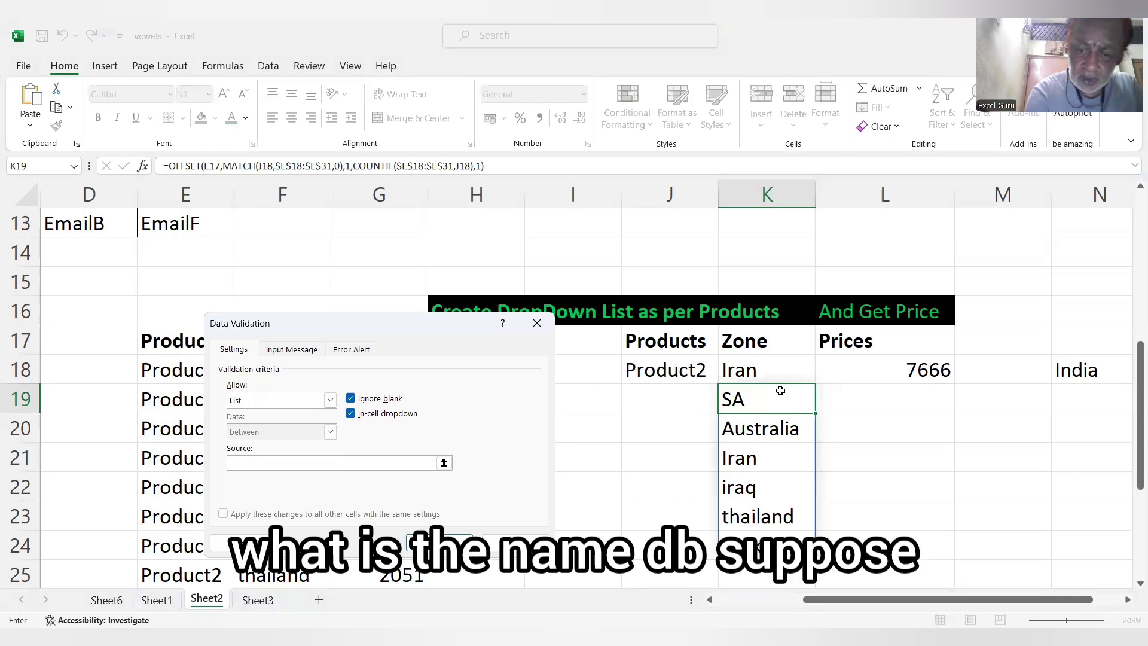
- Try to apply the defined name DV as the list source for cell K19
{"action": "type", "text": "="}
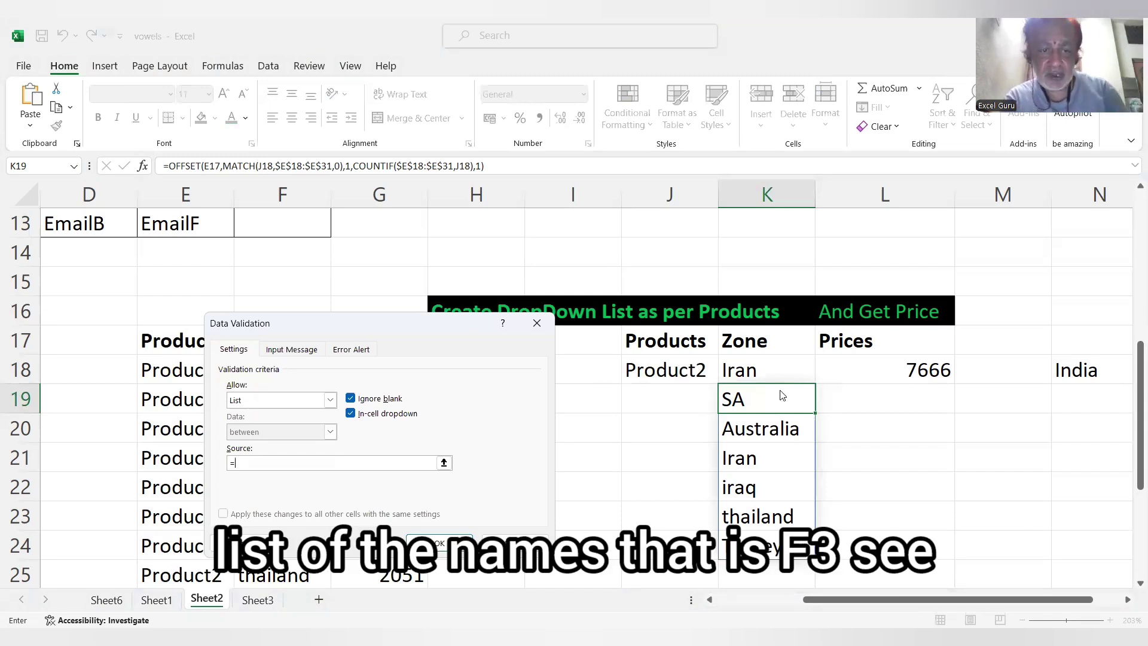
{"action": "key", "text": "F3"}
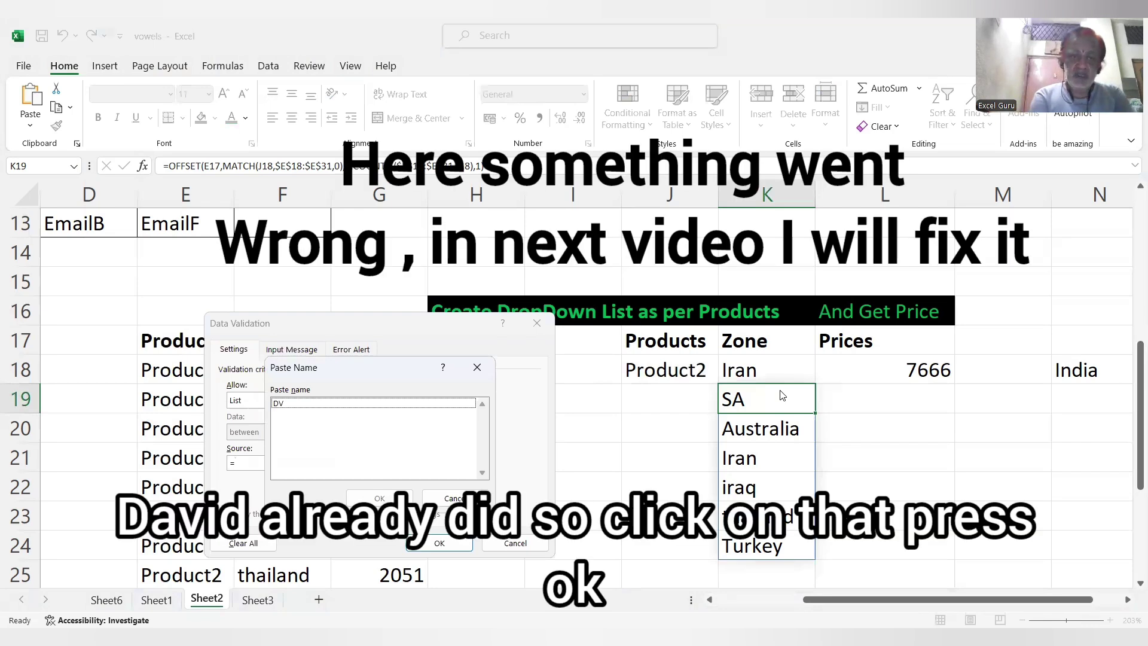
{"action": "left_click", "coordinate": [439, 405]}
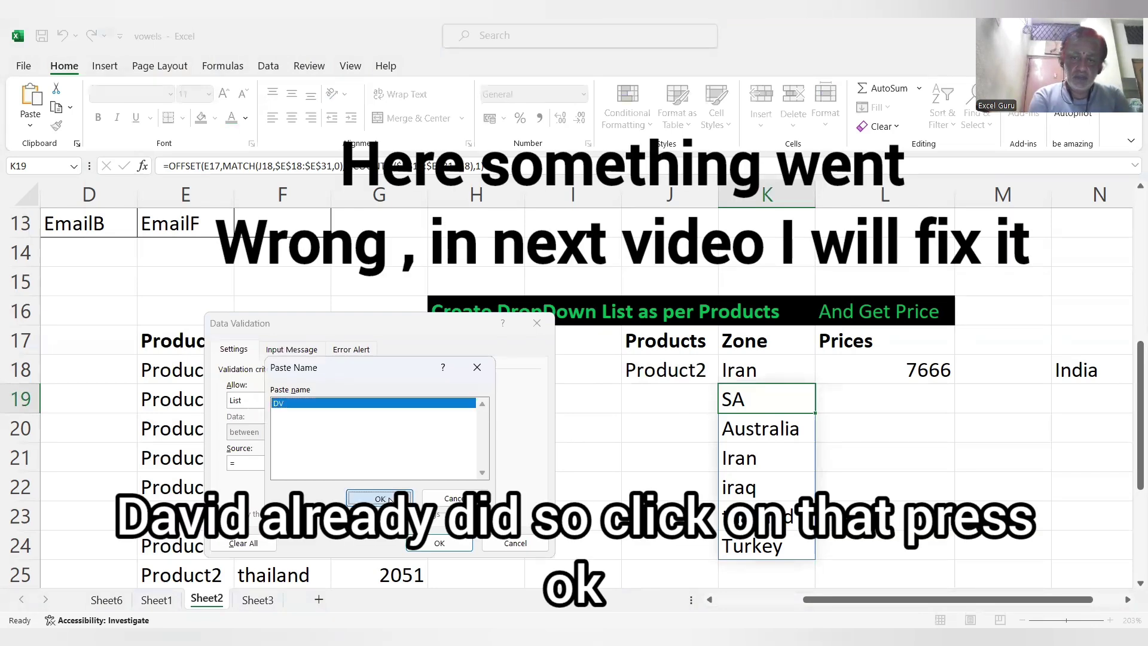
{"action": "left_click", "coordinate": [389, 500]}
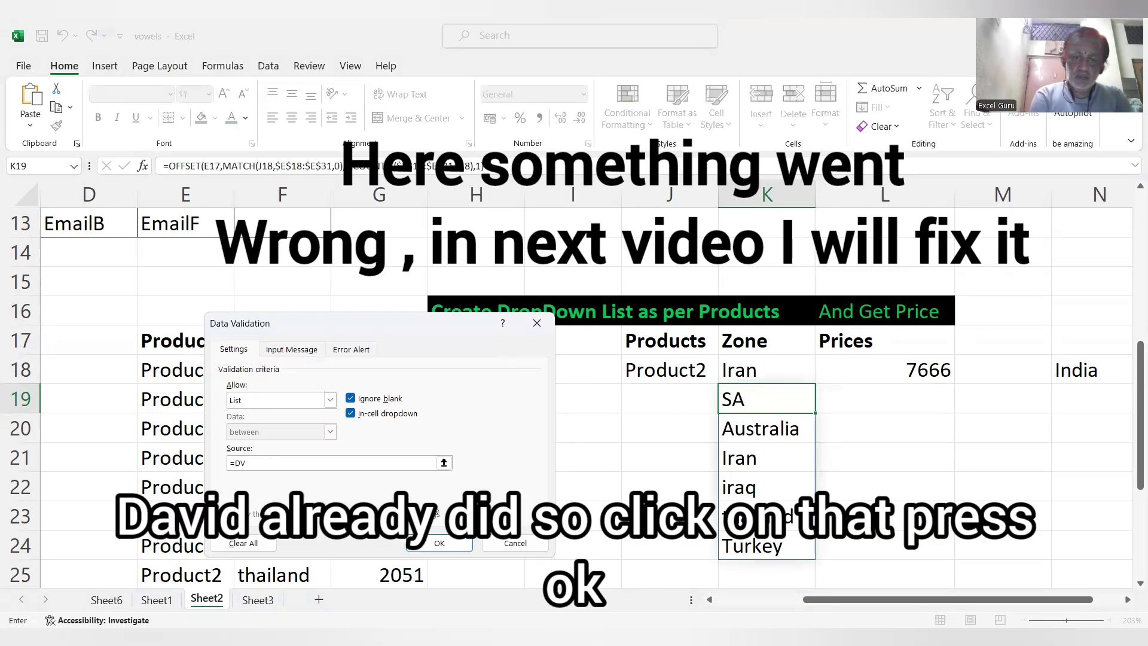
{"action": "left_click", "coordinate": [439, 543]}
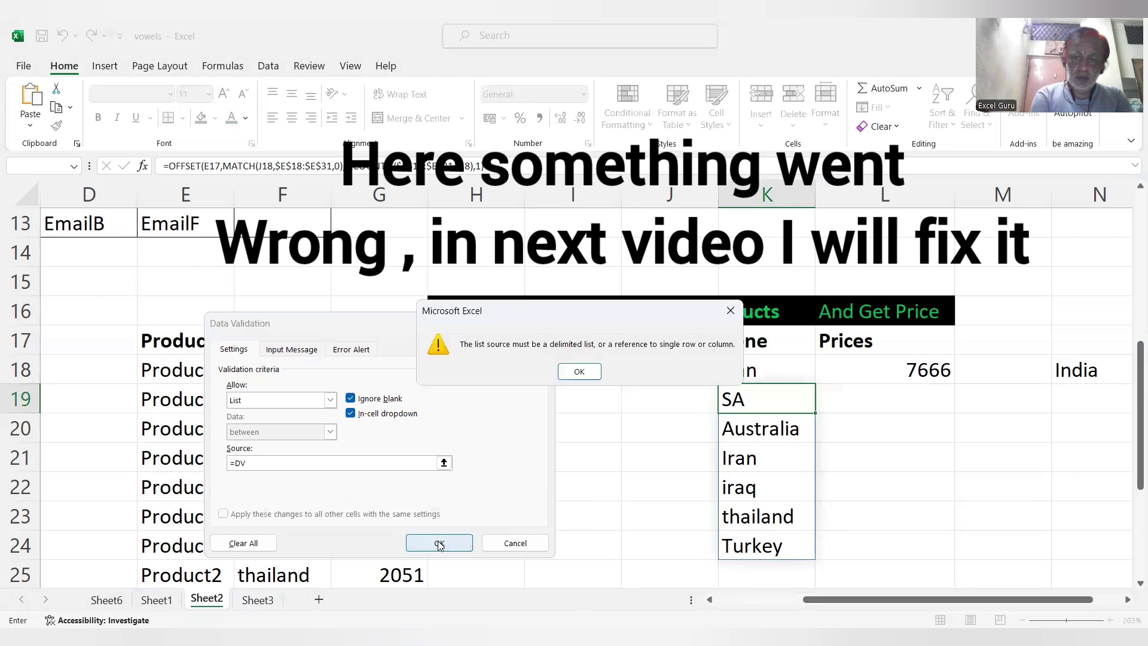
{"action": "left_click", "coordinate": [578, 372]}
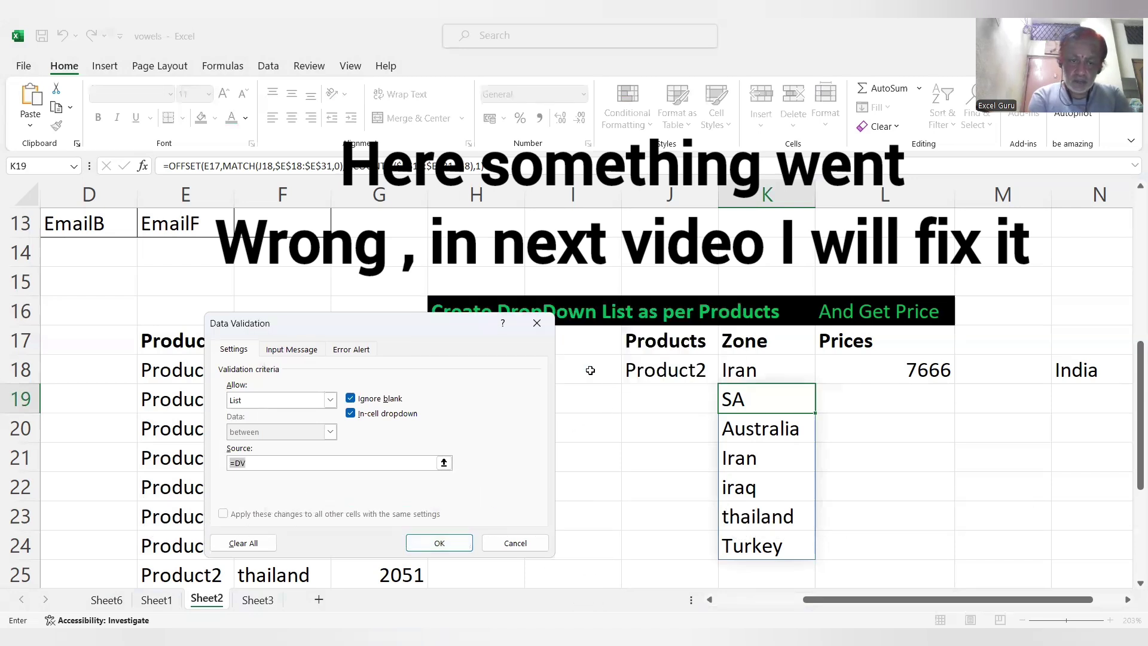
- Retry the K19 validation with List reselected and =DV as the source, and leave the dialog
{"action": "left_click", "coordinate": [303, 459]}
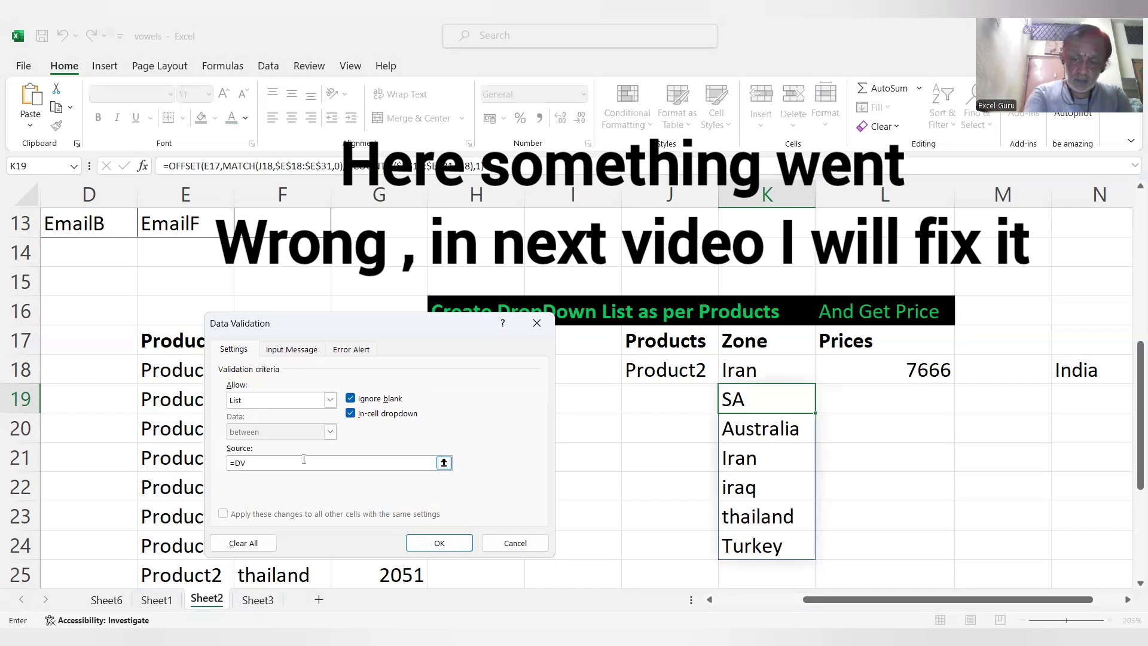
{"action": "key", "text": "Return"}
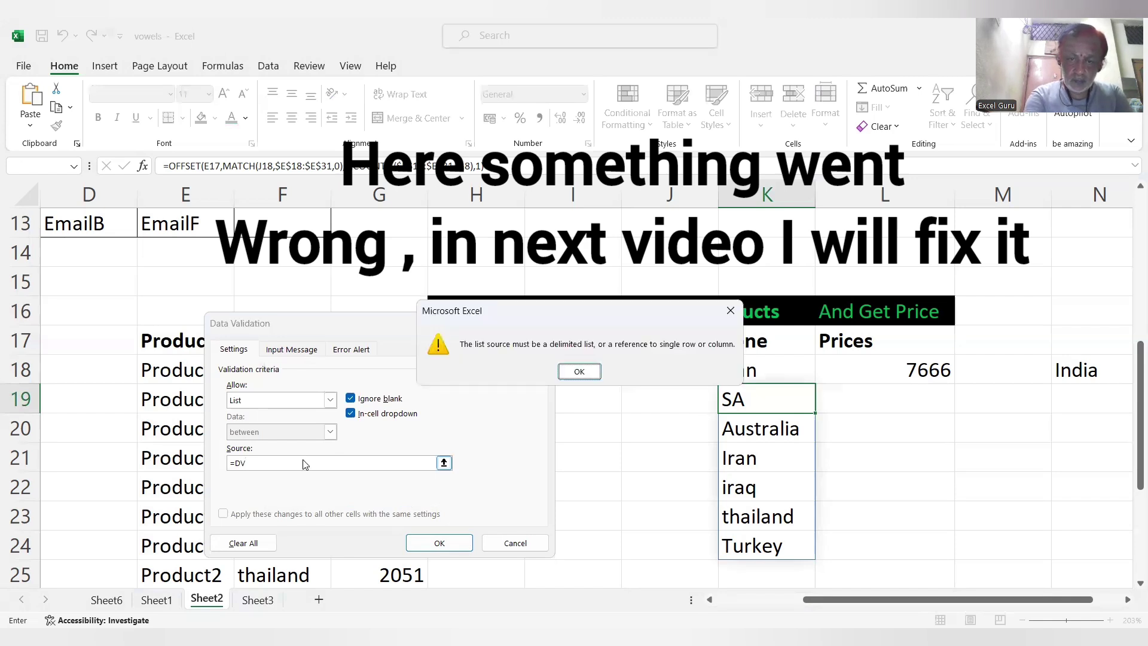
{"action": "key", "text": "Return"}
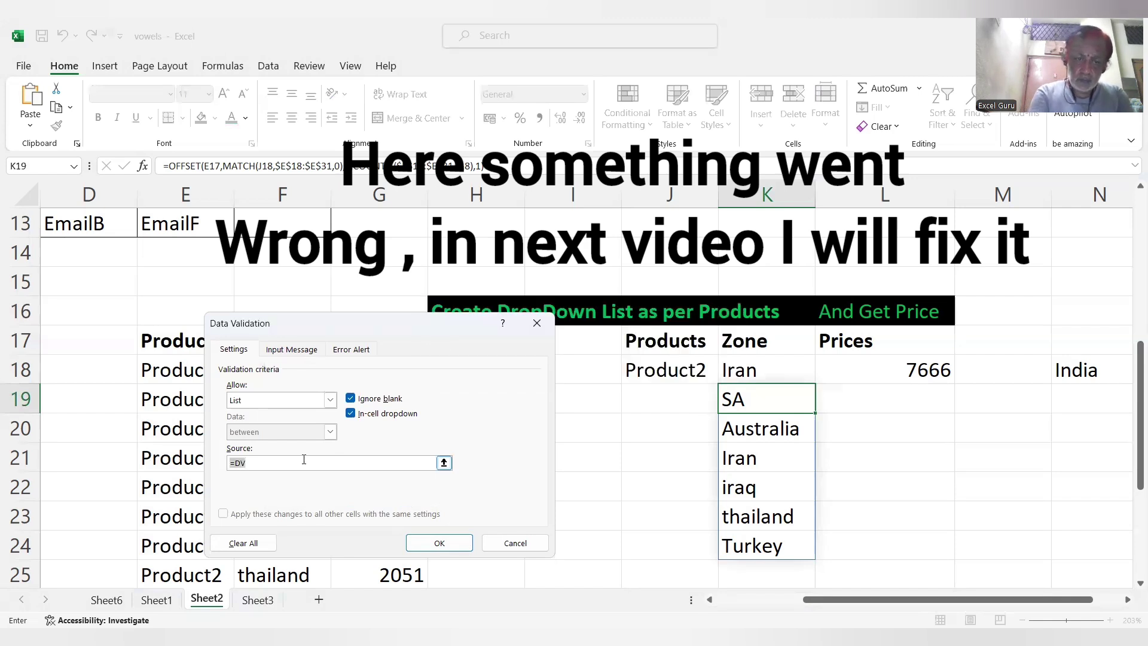
{"action": "left_click", "coordinate": [332, 402]}
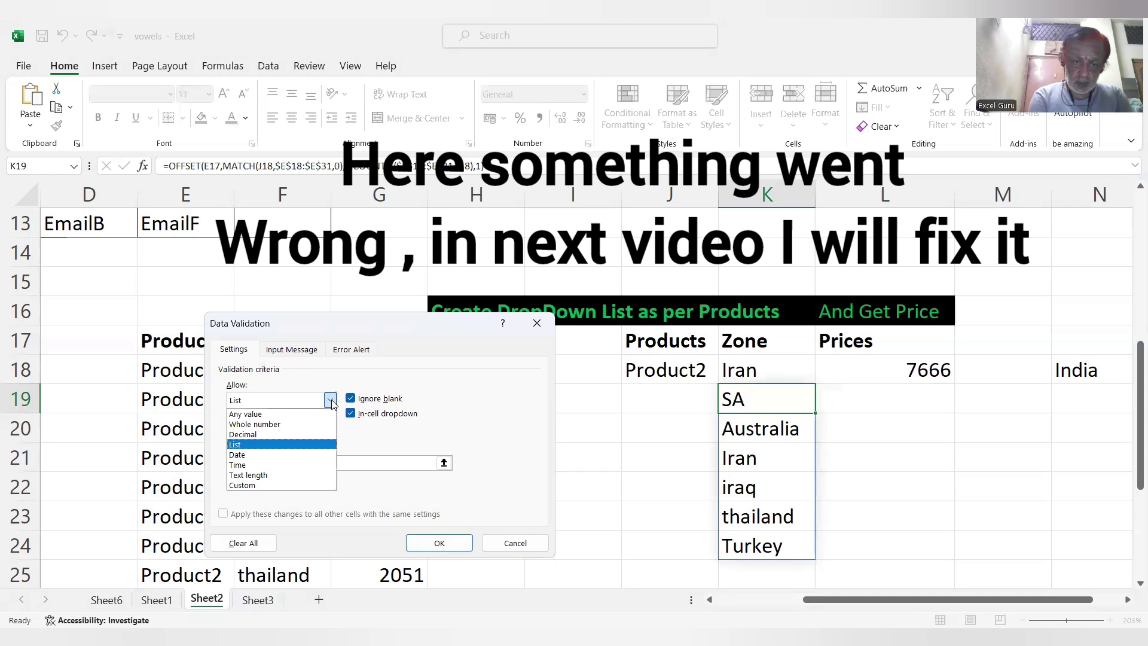
{"action": "left_click", "coordinate": [291, 446]}
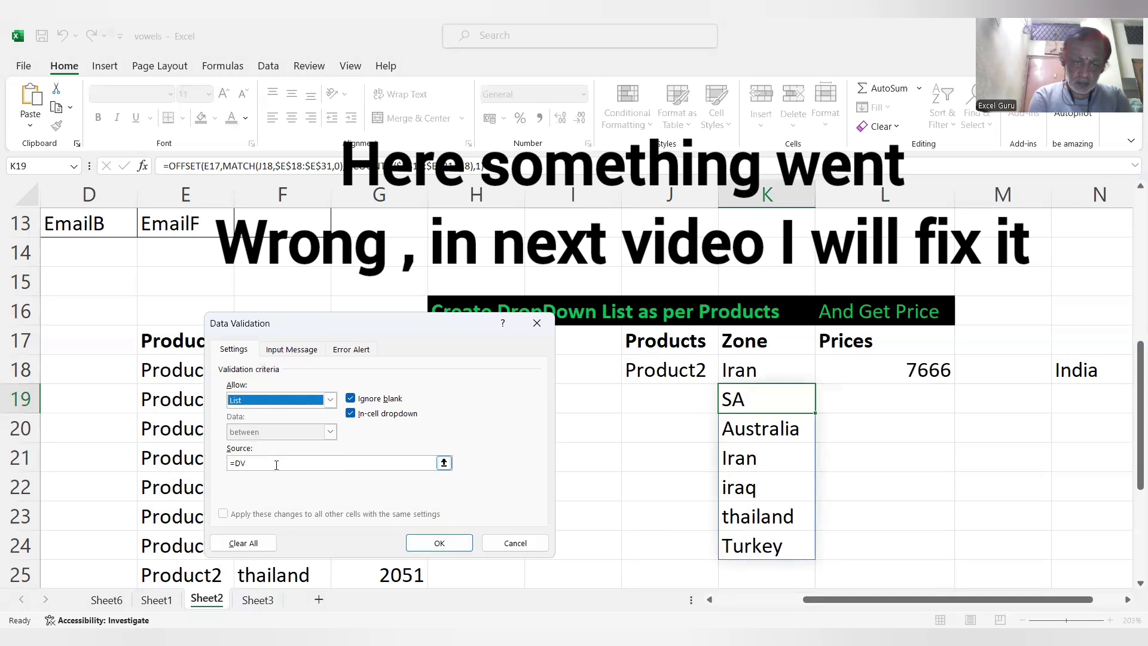
{"action": "left_click", "coordinate": [276, 465]}
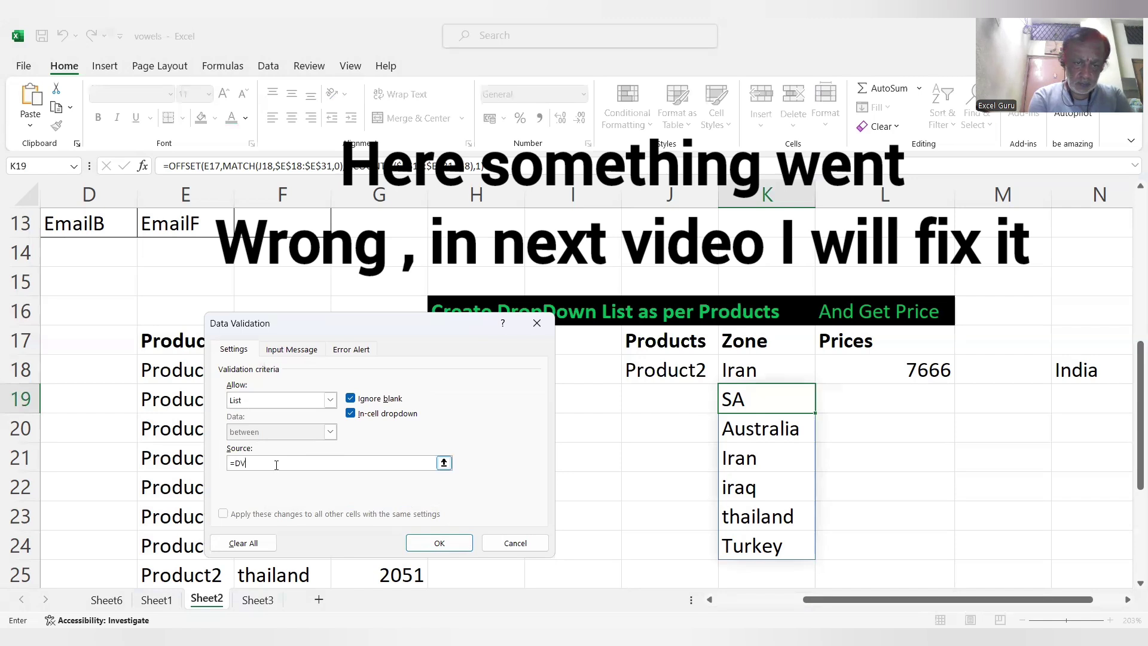
{"action": "key", "text": "Return"}
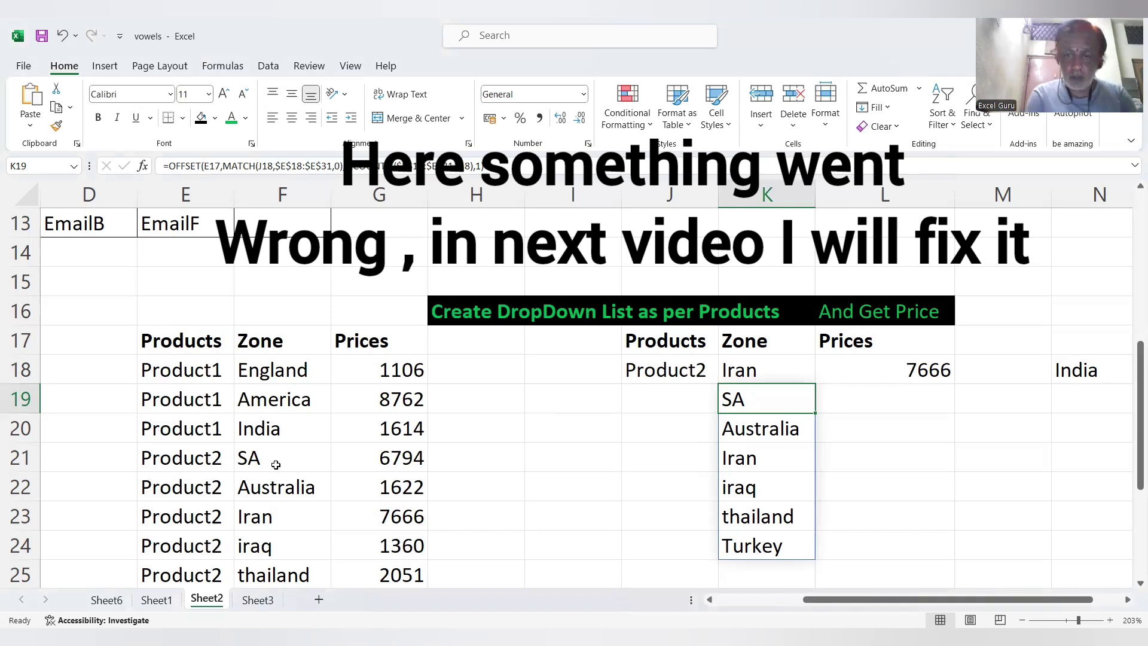
- Start a data validation rule for the empty cell J19 and set its allowed type to List
{"action": "left_click", "coordinate": [670, 395]}
{"action": "key", "text": "alt+d"}
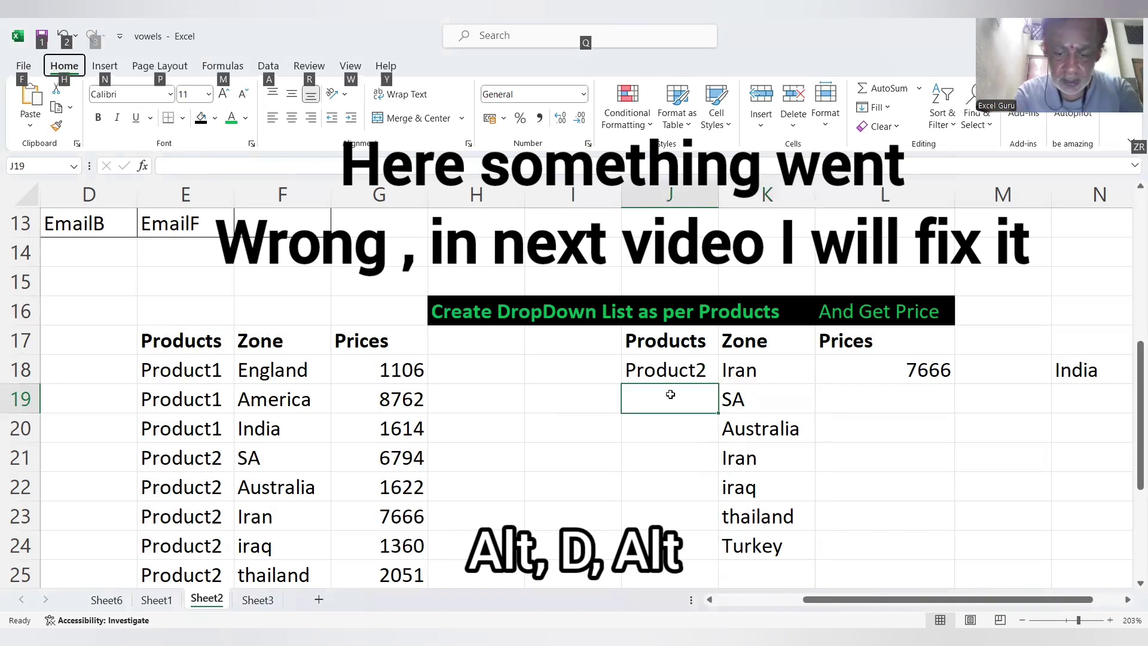
{"action": "key", "text": "l"}
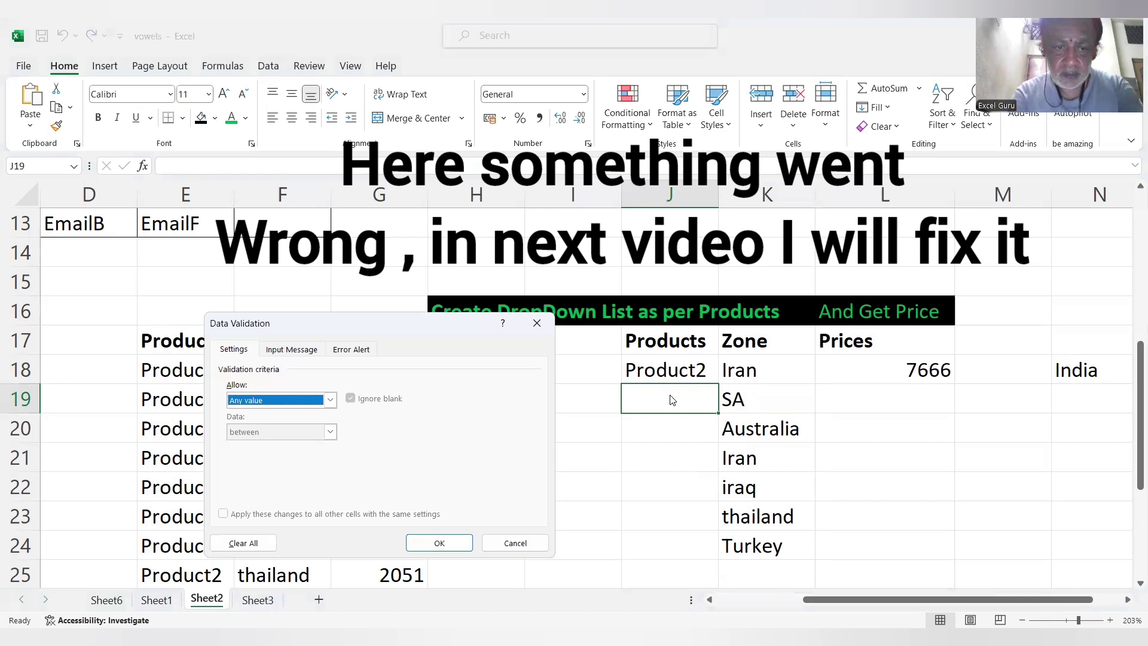
{"action": "key", "text": "l"}
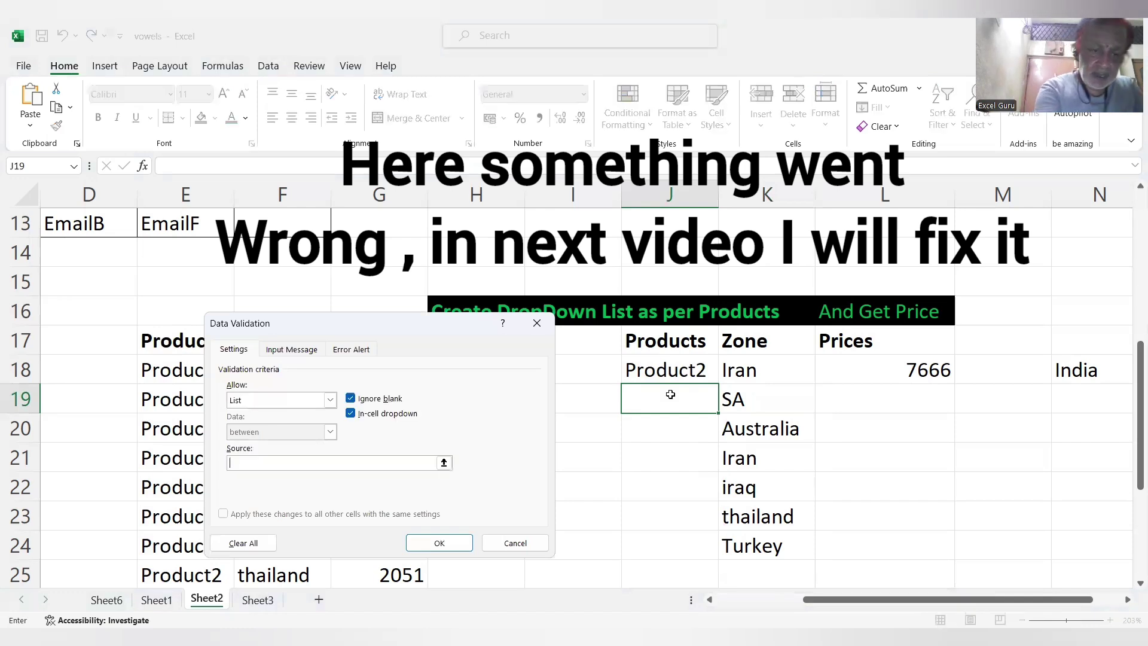
- Try to apply the defined name DV as the list source for cell J19
{"action": "key", "text": "F3"}
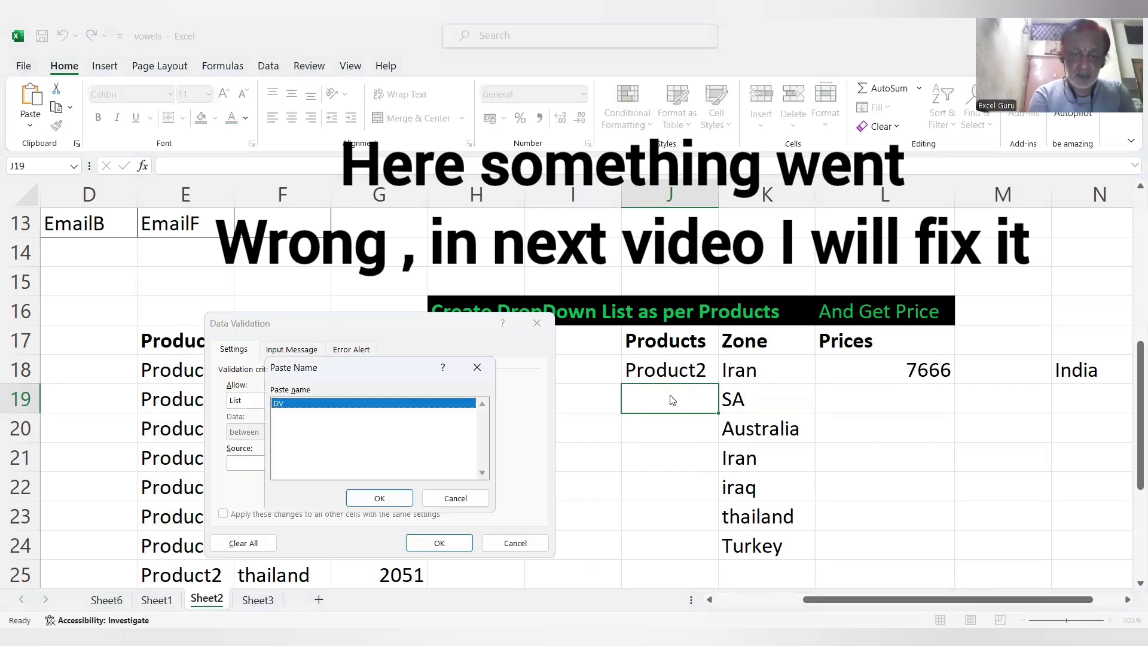
{"action": "left_click", "coordinate": [366, 495]}
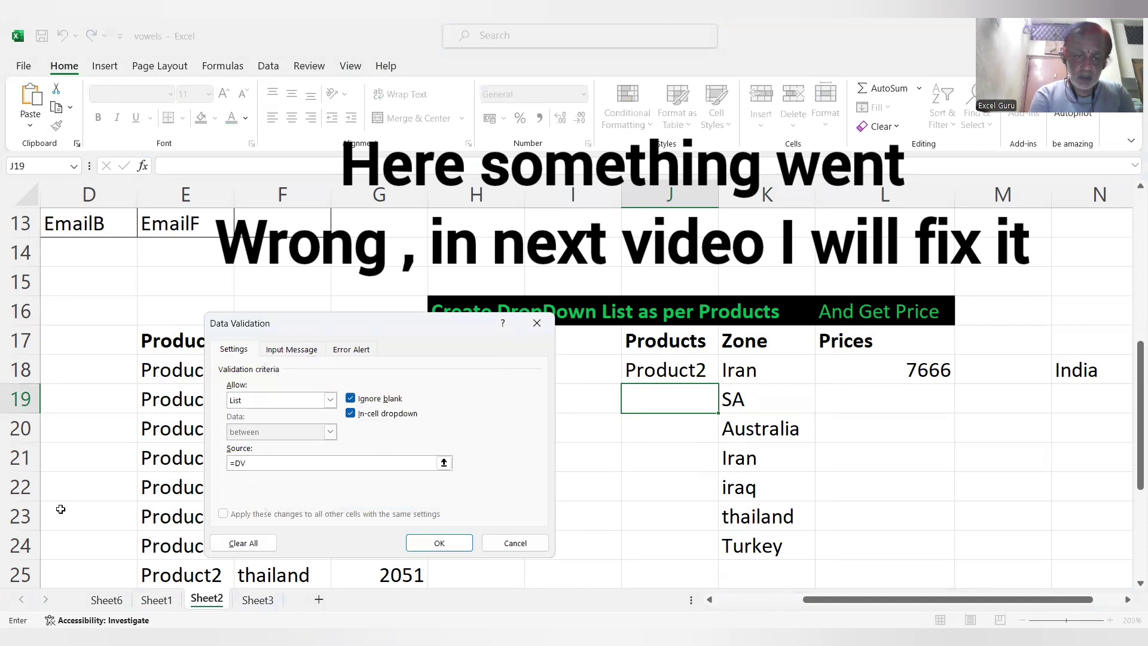
{"action": "left_click", "coordinate": [440, 545]}
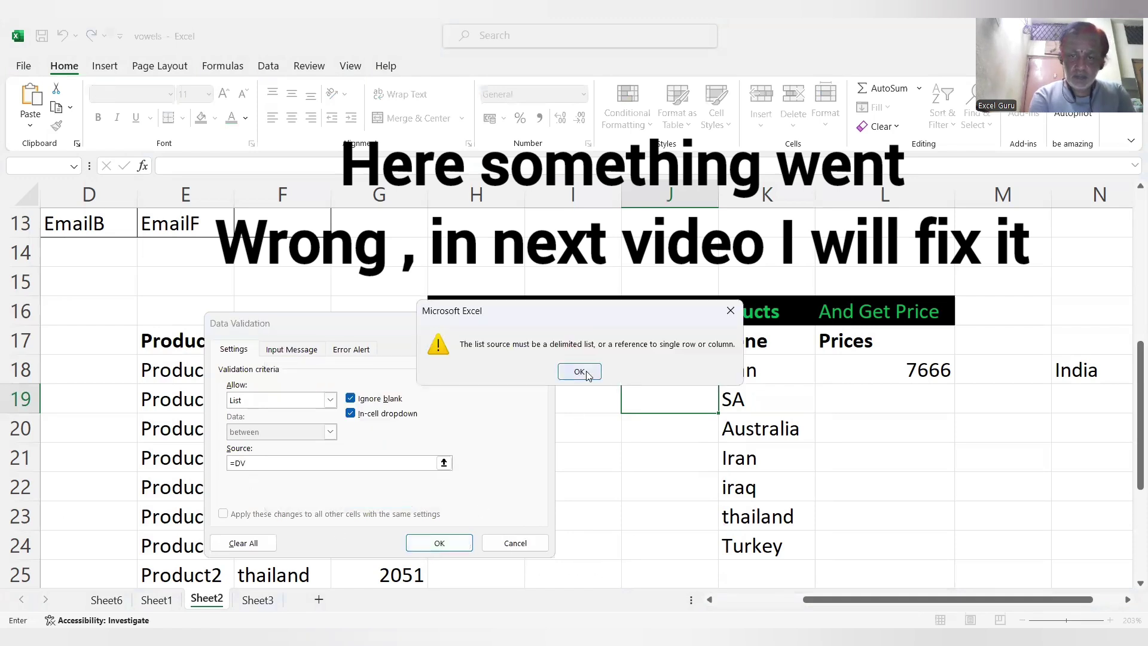
{"action": "left_click", "coordinate": [580, 371]}
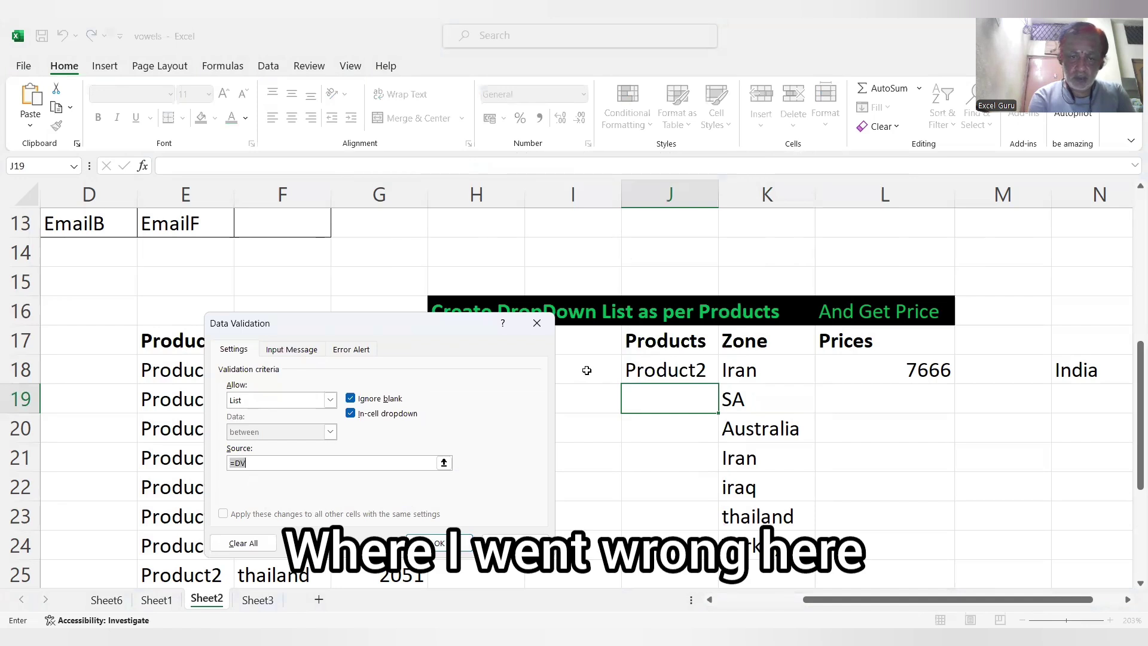
- Replace the J19 validation source with the copied OFFSET formula and apply the rule
{"action": "left_click", "coordinate": [275, 465]}
{"action": "key", "text": "BackSpace"}
{"action": "key", "text": "BackSpace"}
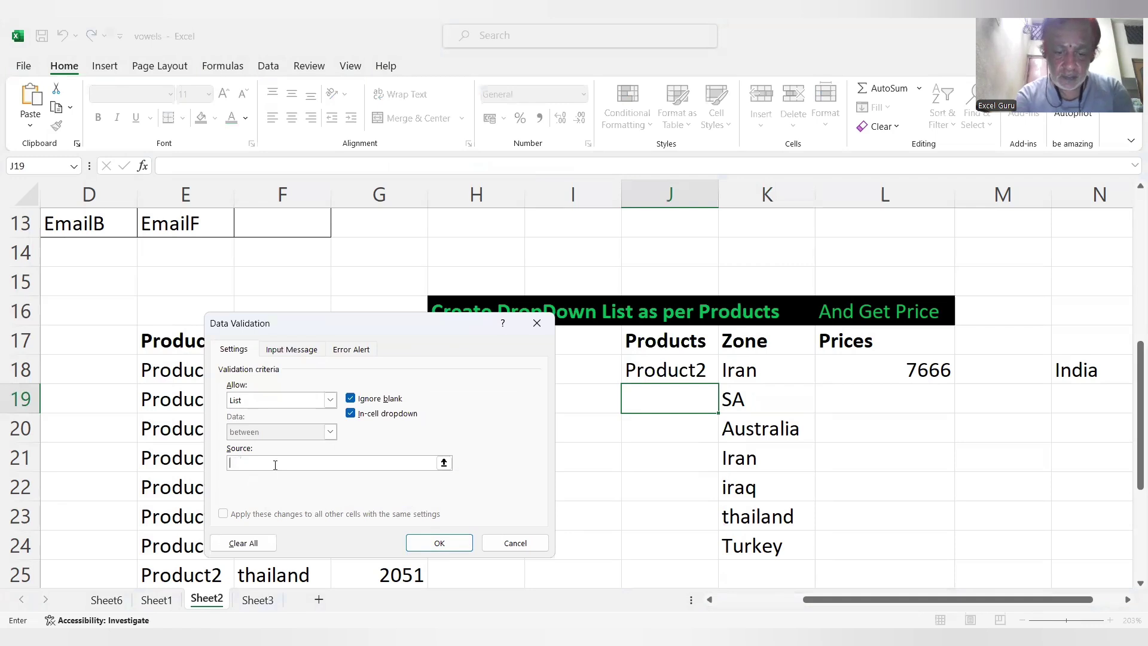
{"action": "key", "text": "ctrl+v"}
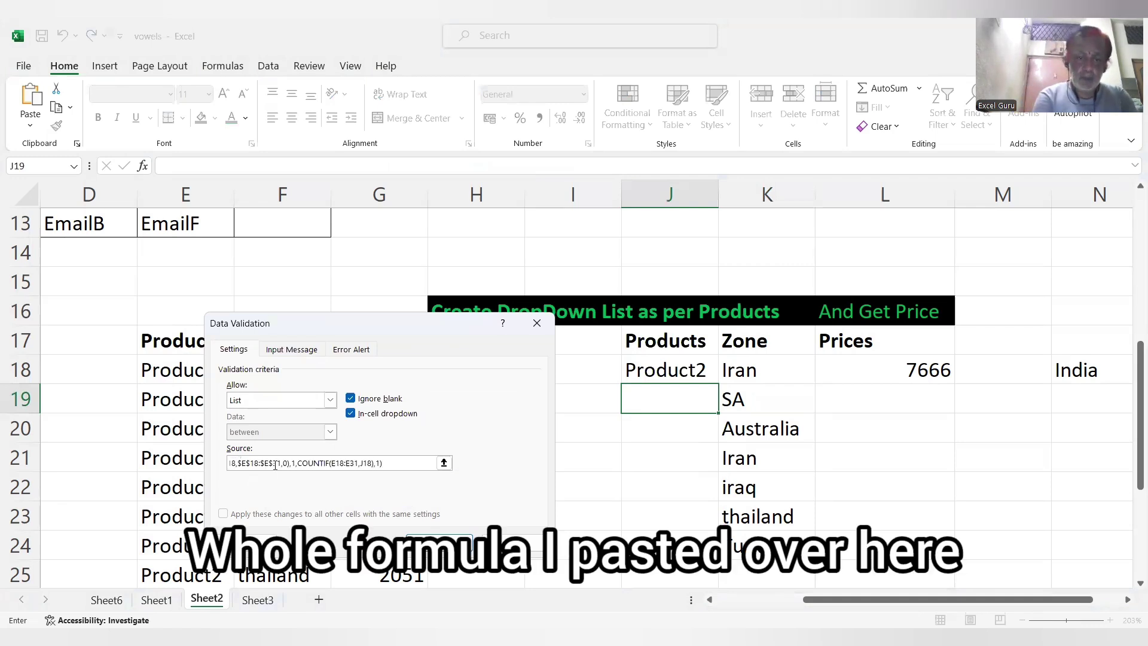
{"action": "left_click", "coordinate": [435, 543]}
- Test the drop-down list in J19 by choosing Australia and replacing it with iraq
{"action": "left_click", "coordinate": [725, 409]}
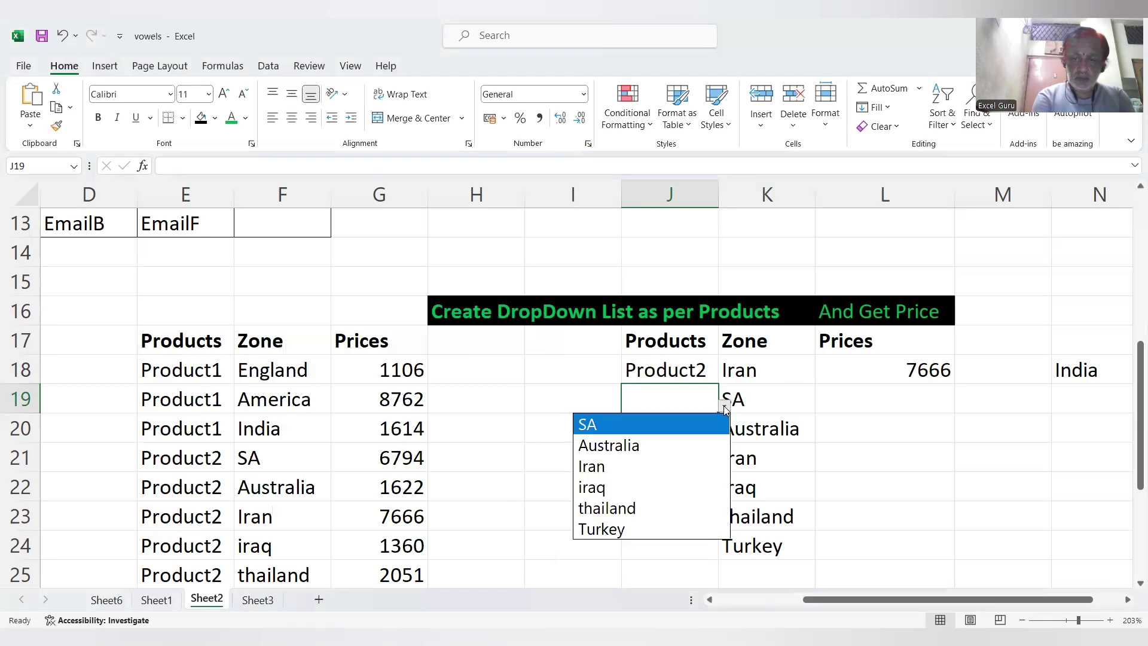
{"action": "left_click", "coordinate": [623, 445]}
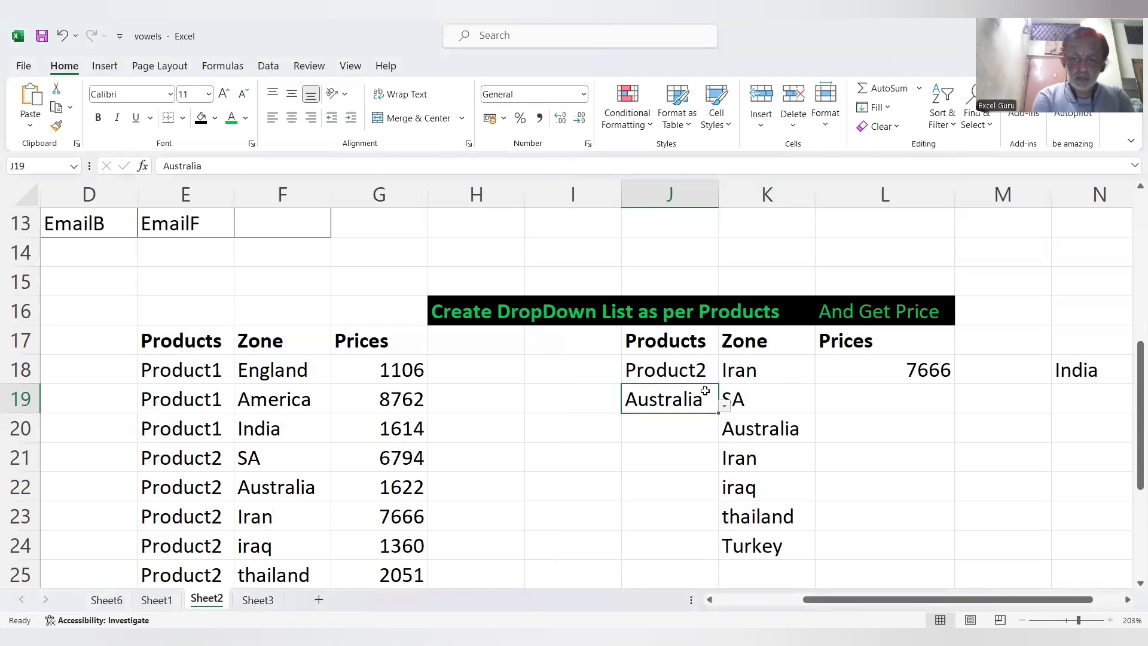
{"action": "left_click", "coordinate": [726, 407]}
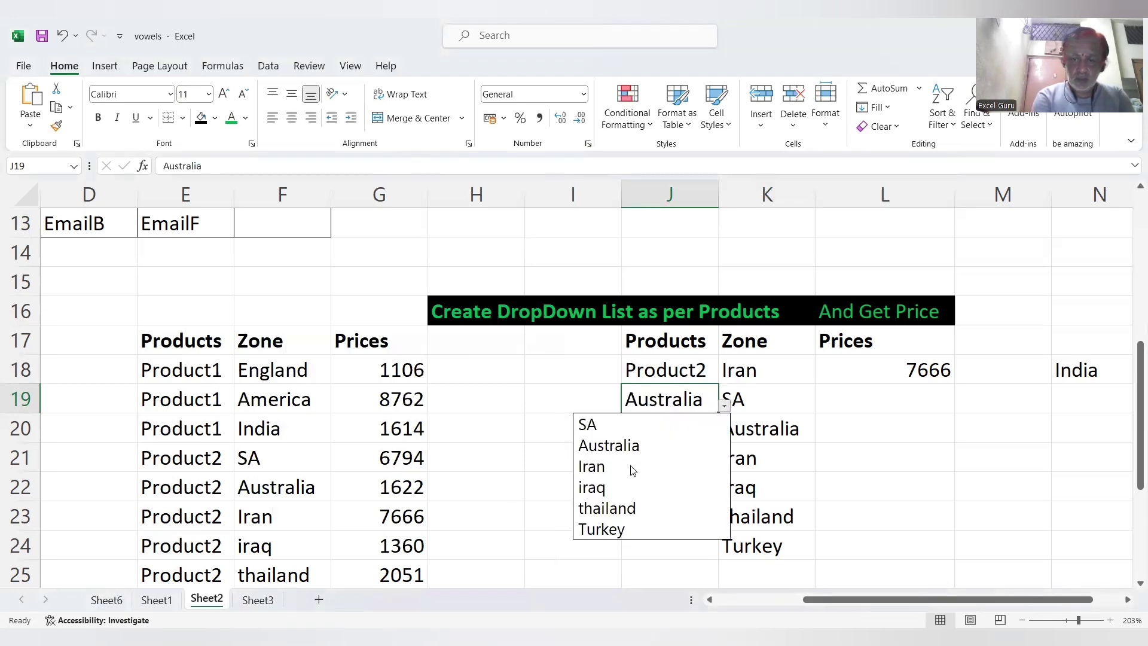
{"action": "left_click", "coordinate": [621, 486]}
- Change the product in J18 to Product1 and choose India from the dependent zone list in J19
{"action": "left_click", "coordinate": [684, 373]}
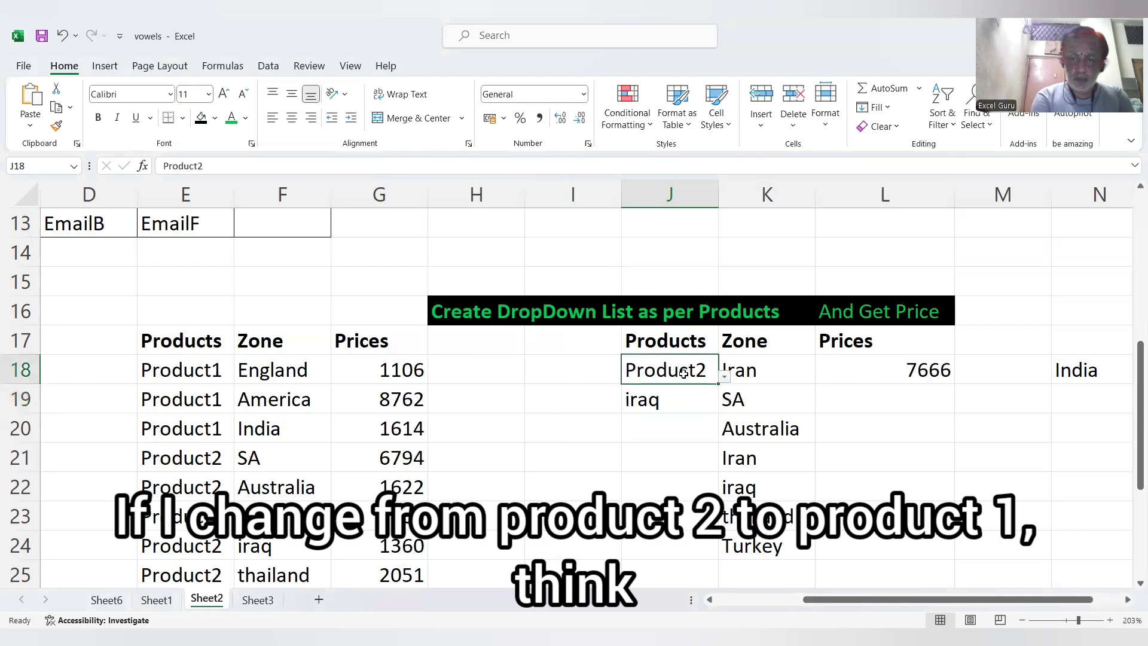
{"action": "left_click", "coordinate": [724, 374]}
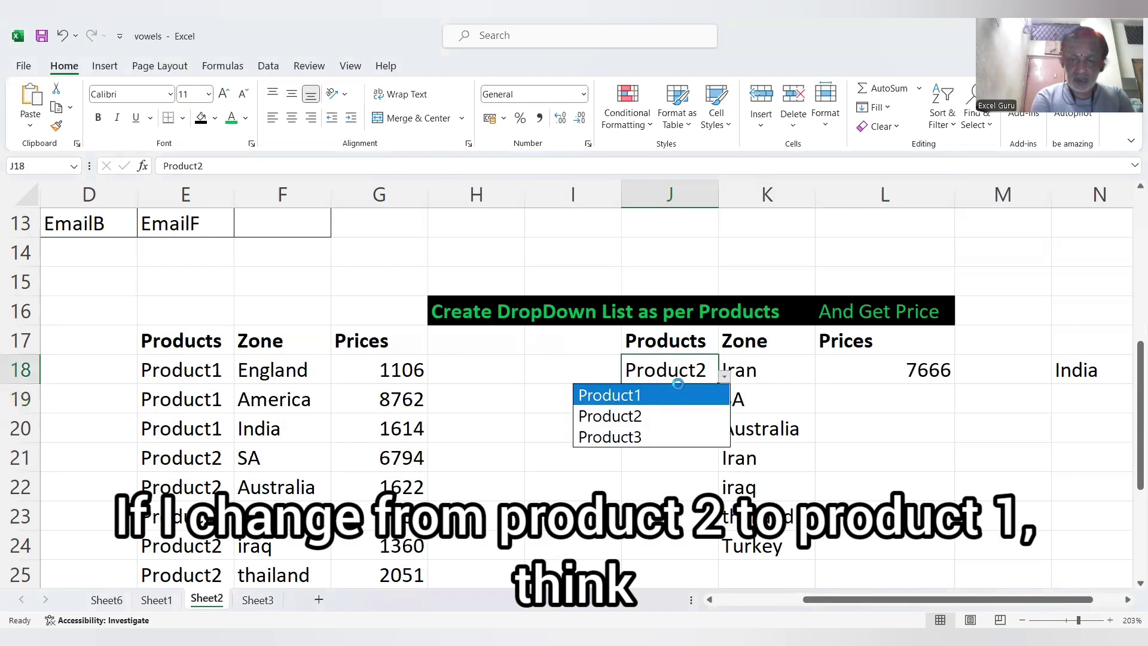
{"action": "left_click", "coordinate": [675, 395]}
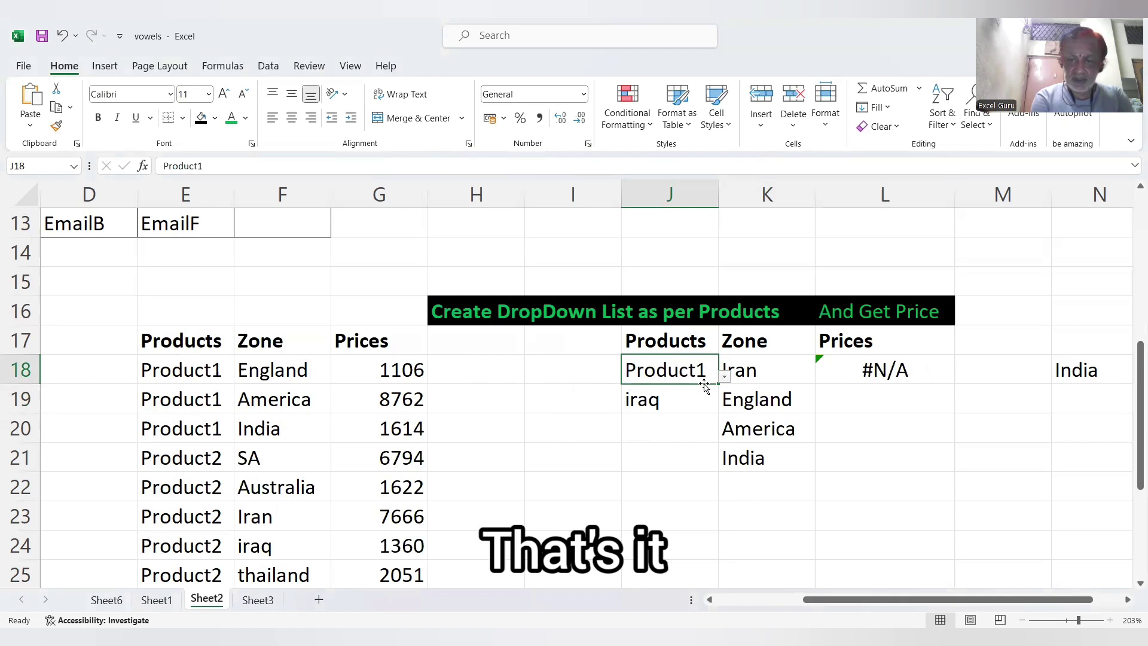
{"action": "left_click", "coordinate": [660, 401]}
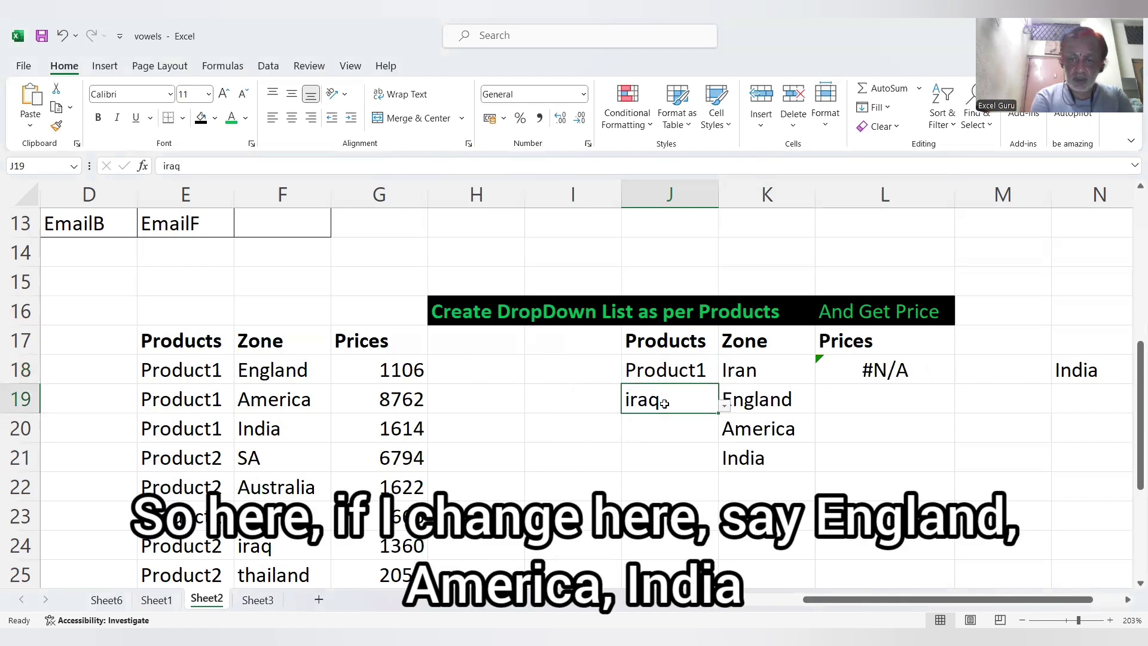
{"action": "left_click", "coordinate": [725, 406]}
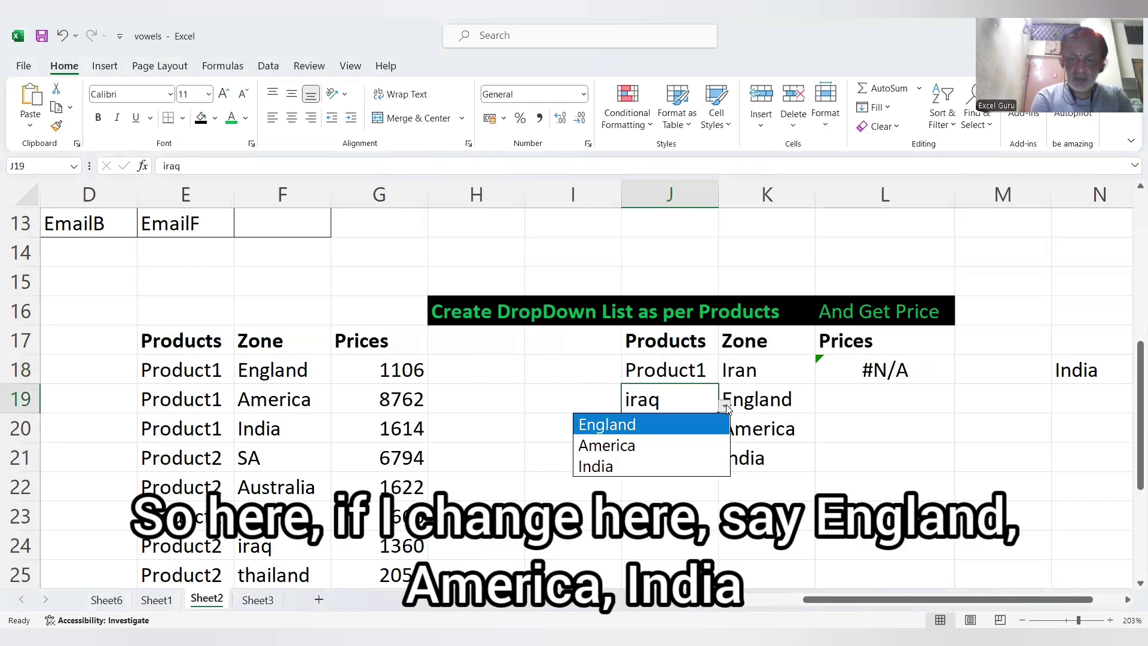
{"action": "left_click", "coordinate": [615, 469]}
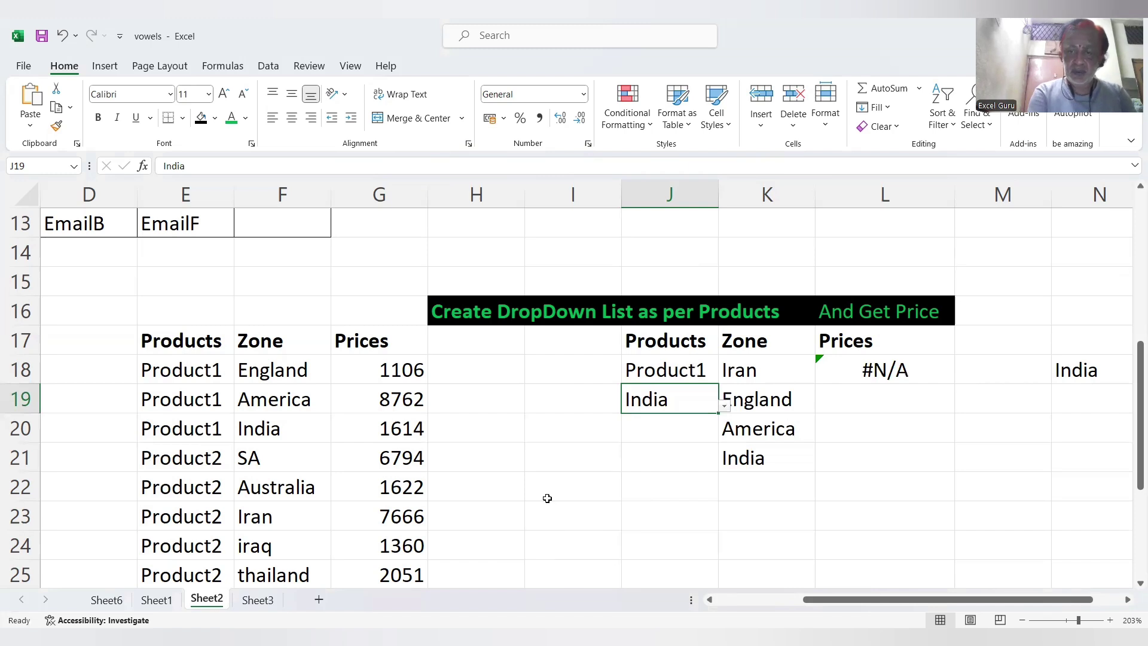
- Start a formula in L19 with the product condition (J18=$E$18:$E$31), using an absolute range for the Products column
{"action": "left_click", "coordinate": [893, 401]}
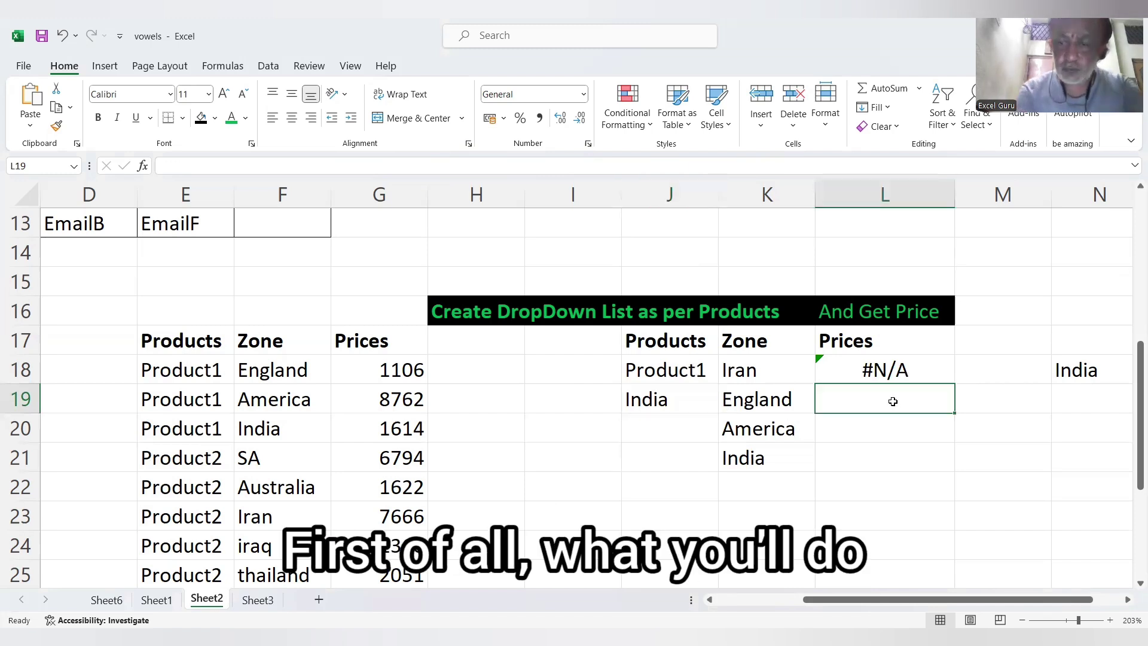
{"action": "type", "text": "=("}
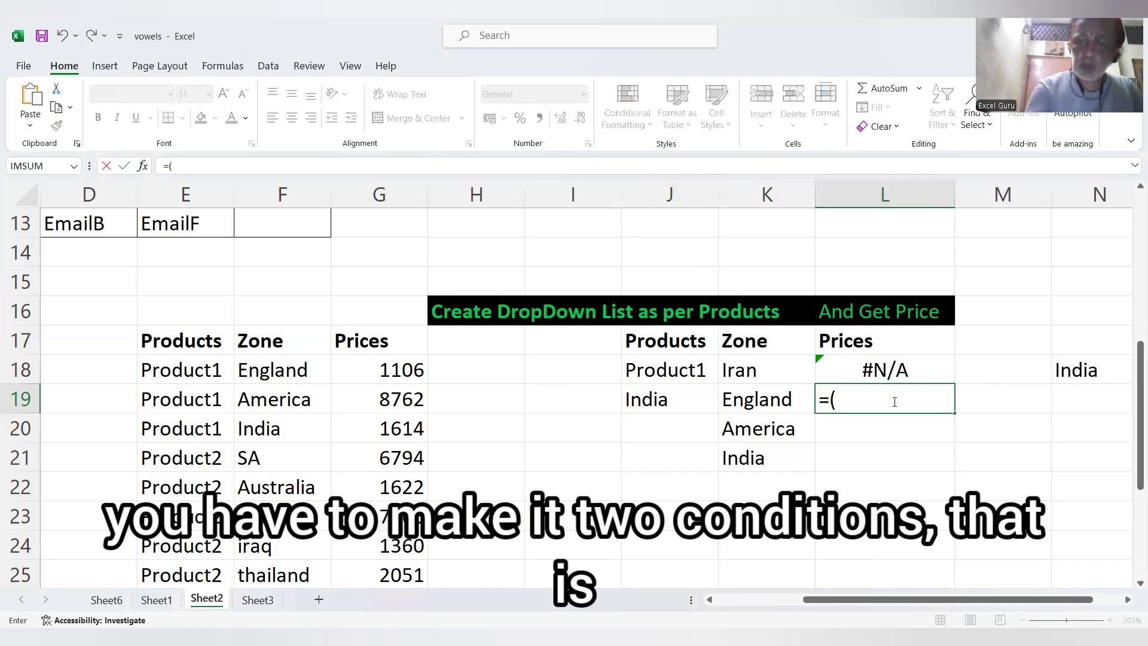
{"action": "left_click", "coordinate": [687, 367]}
{"action": "type", "text": "="}
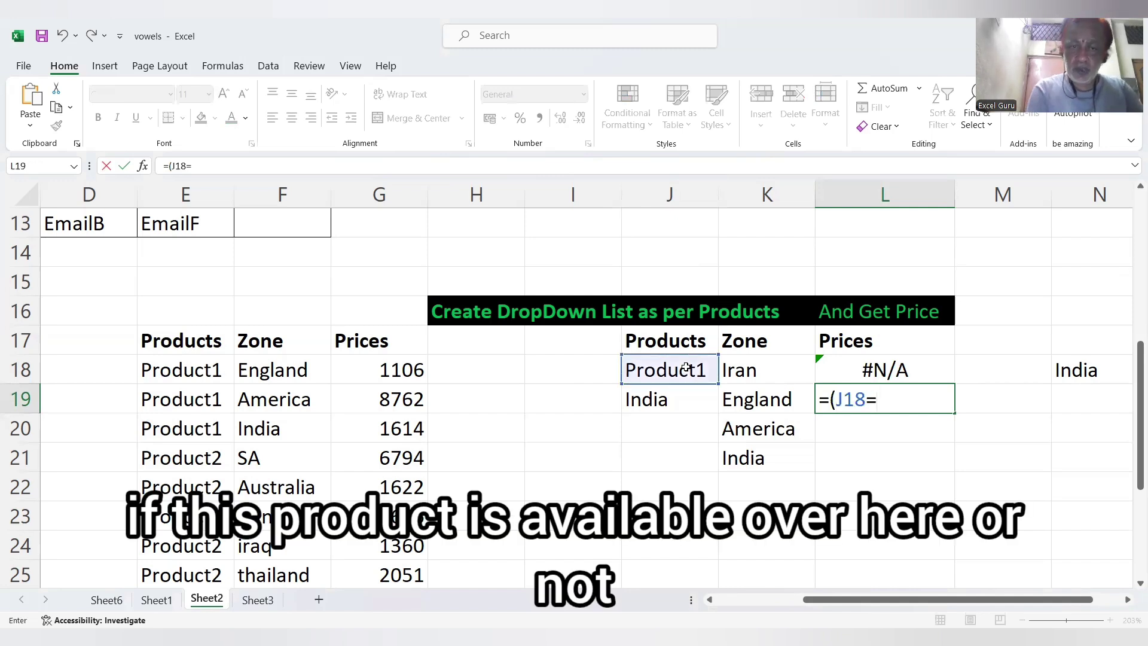
{"action": "left_click", "coordinate": [197, 373]}
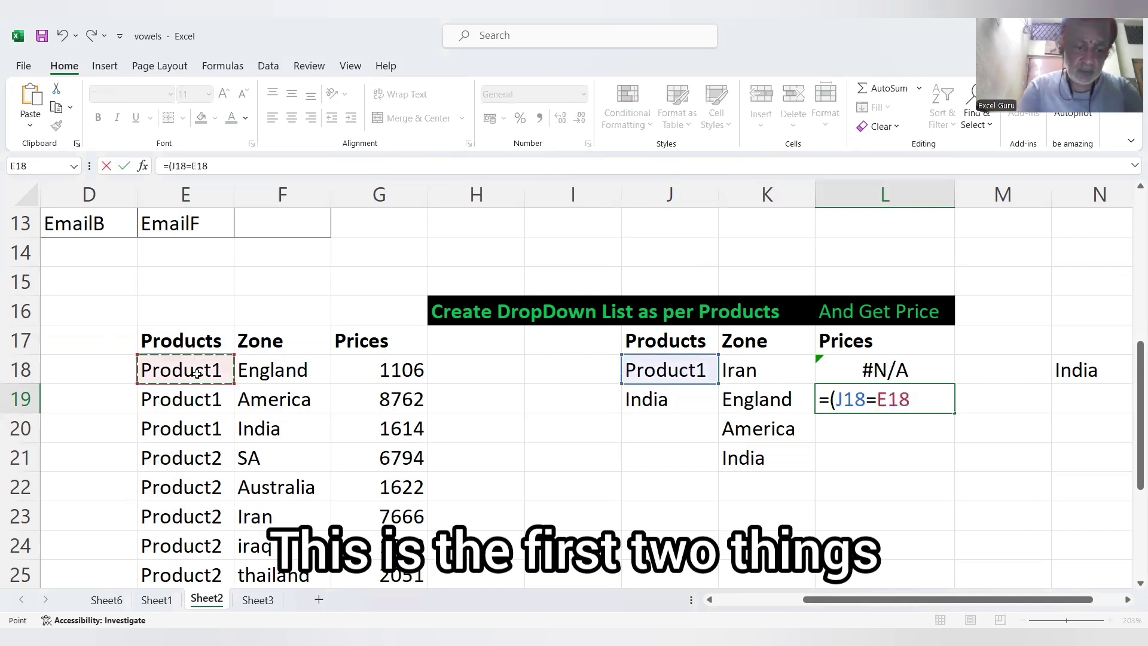
{"action": "key", "text": "ctrl+shift+Down"}
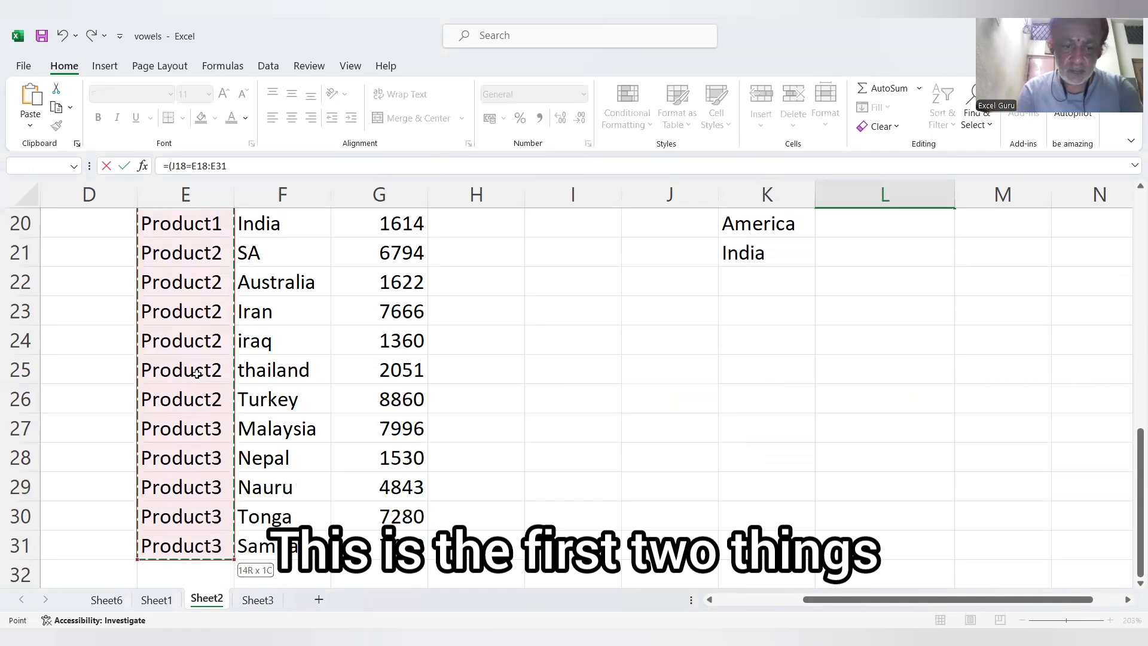
{"action": "key", "text": "F4"}
{"action": "type", "text": ")"}
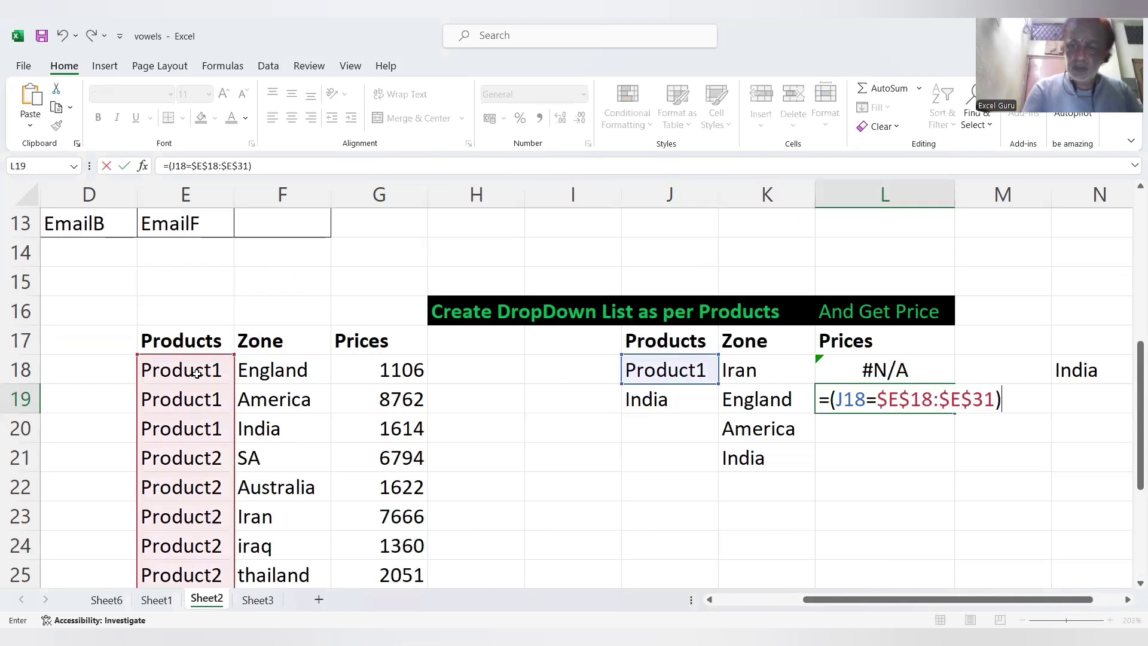
- Multiply the product condition in L19 by a zone condition (K18=$F$18:$F$31) with an absolute Zone range
{"action": "type", "text": "*"}
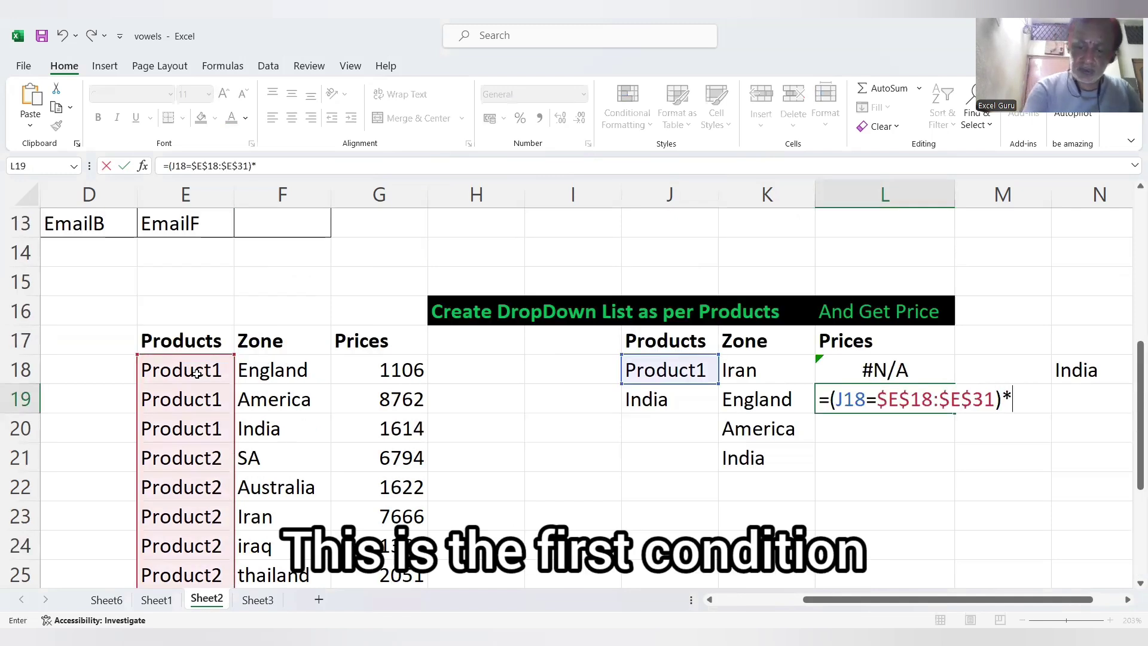
{"action": "type", "text": "("}
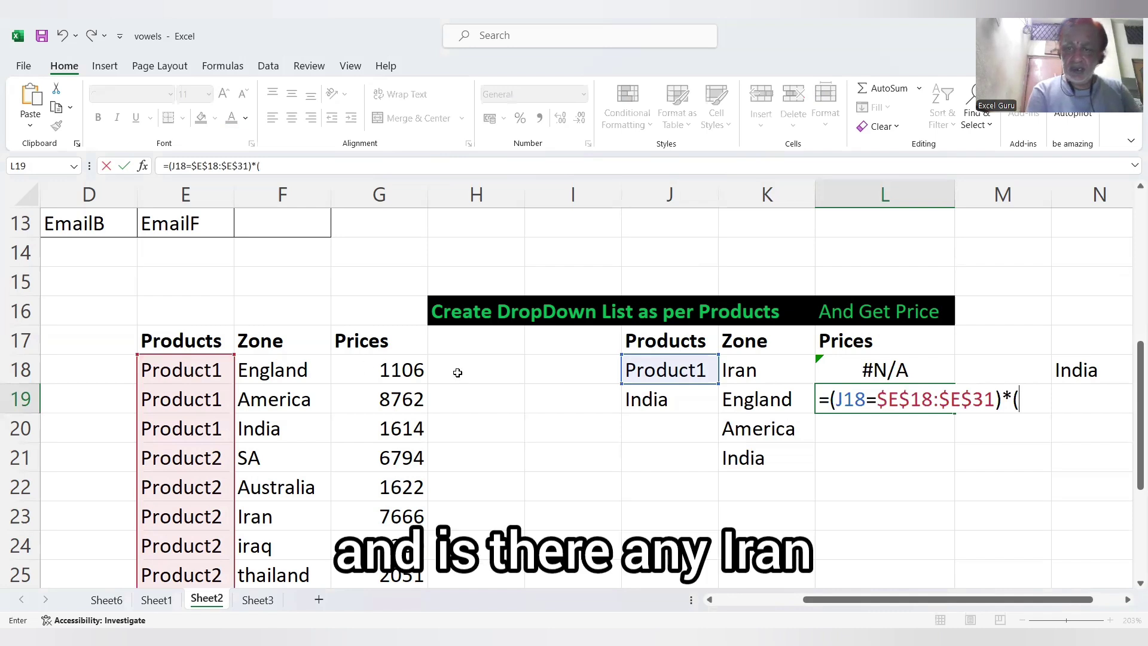
{"action": "left_click", "coordinate": [747, 374]}
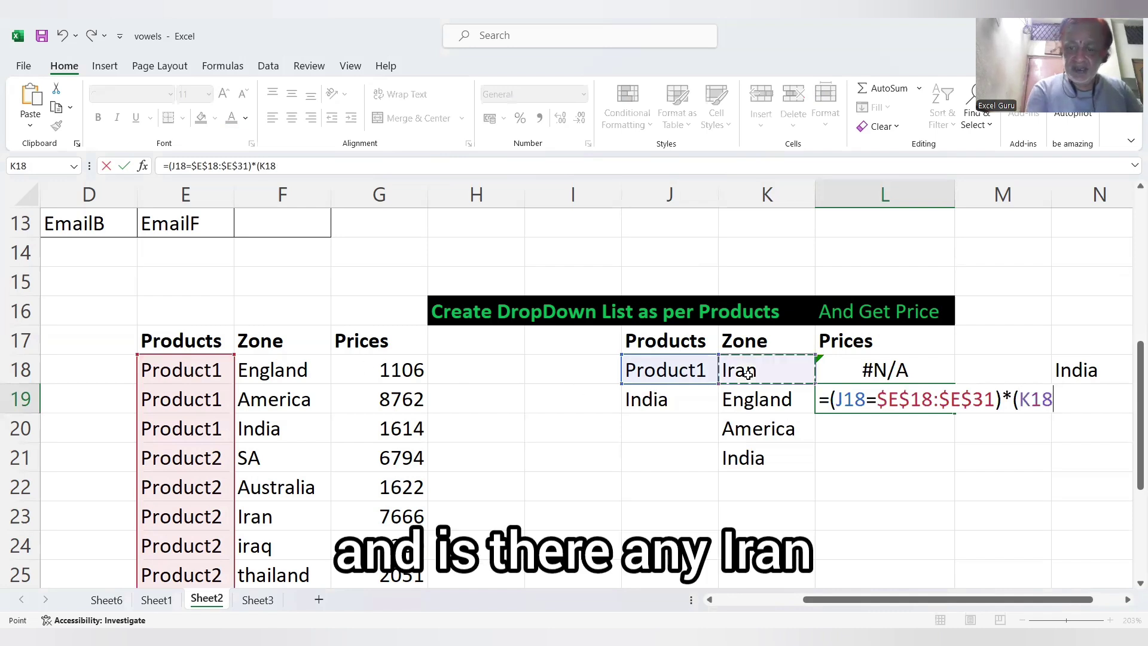
{"action": "type", "text": "="}
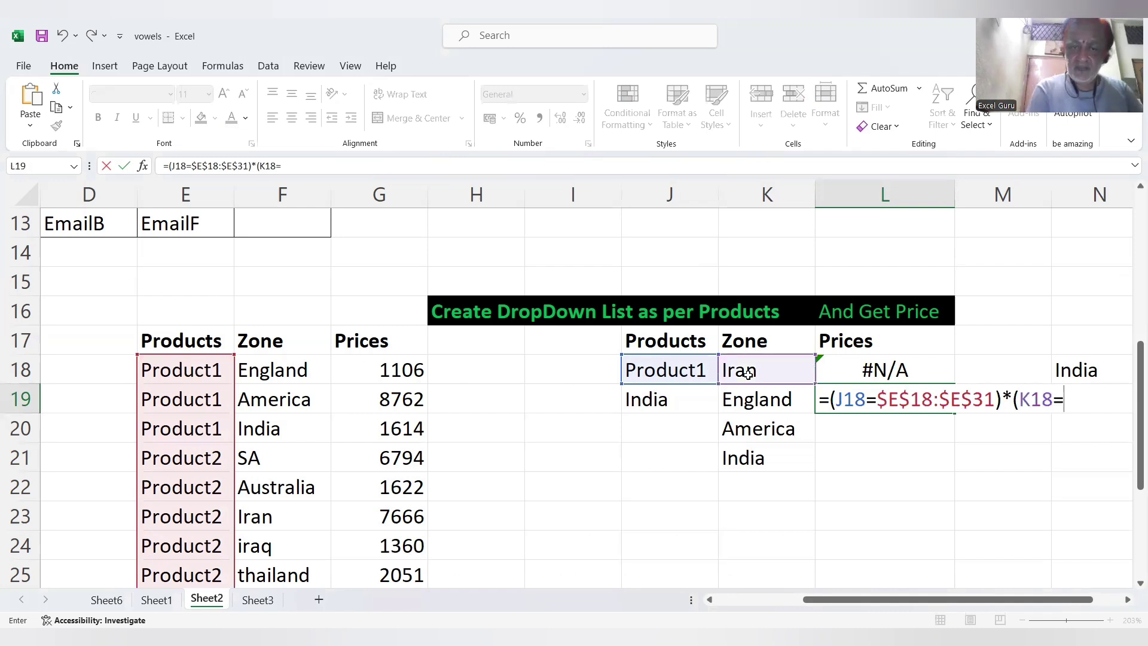
{"action": "left_click", "coordinate": [294, 369]}
{"action": "key", "text": "ctrl+shift+Down"}
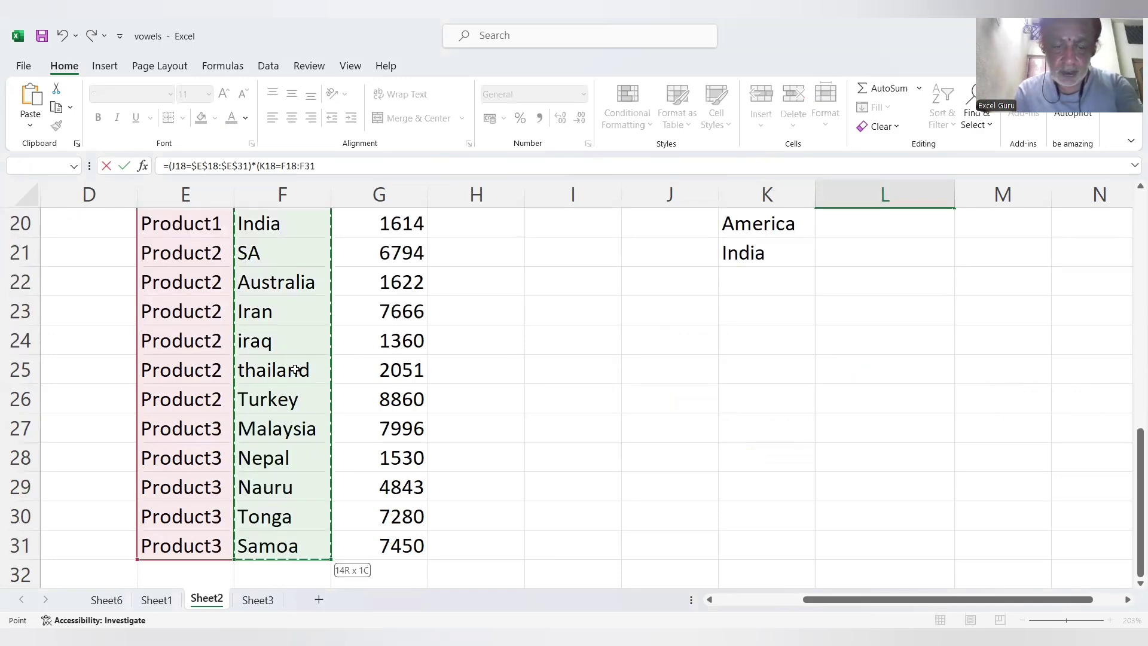
{"action": "key", "text": "F4"}
{"action": "type", "text": ")"}
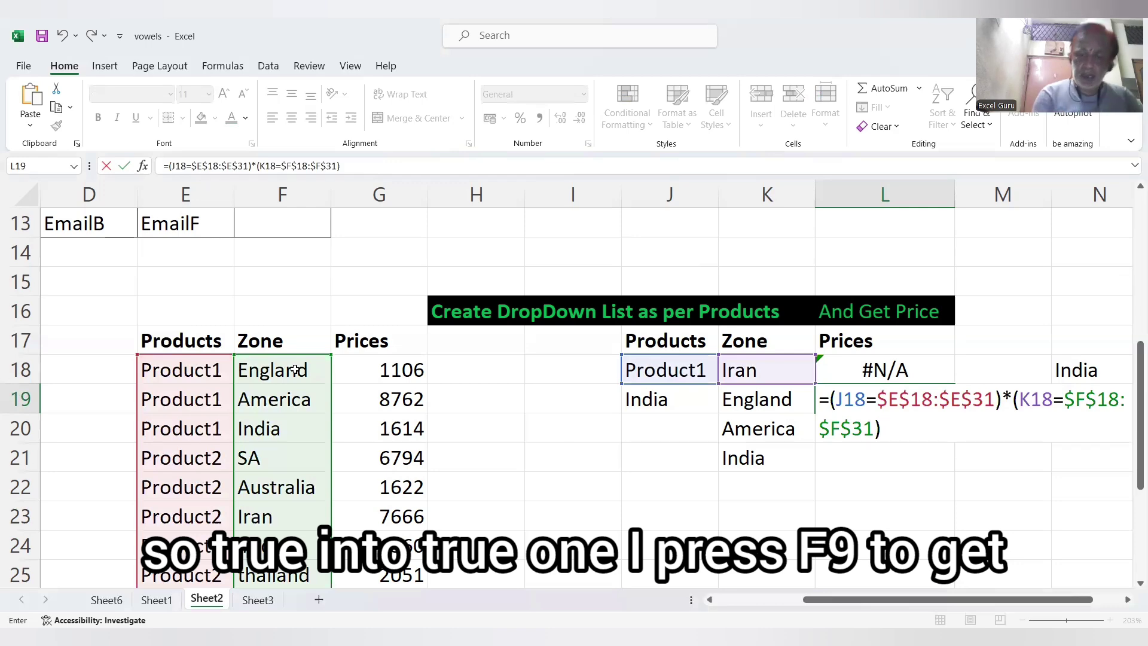
- Replace K18 with J19 in the zone condition, evaluating the formula's array before and after the change and restoring the formula each time
{"action": "key", "text": "F9"}
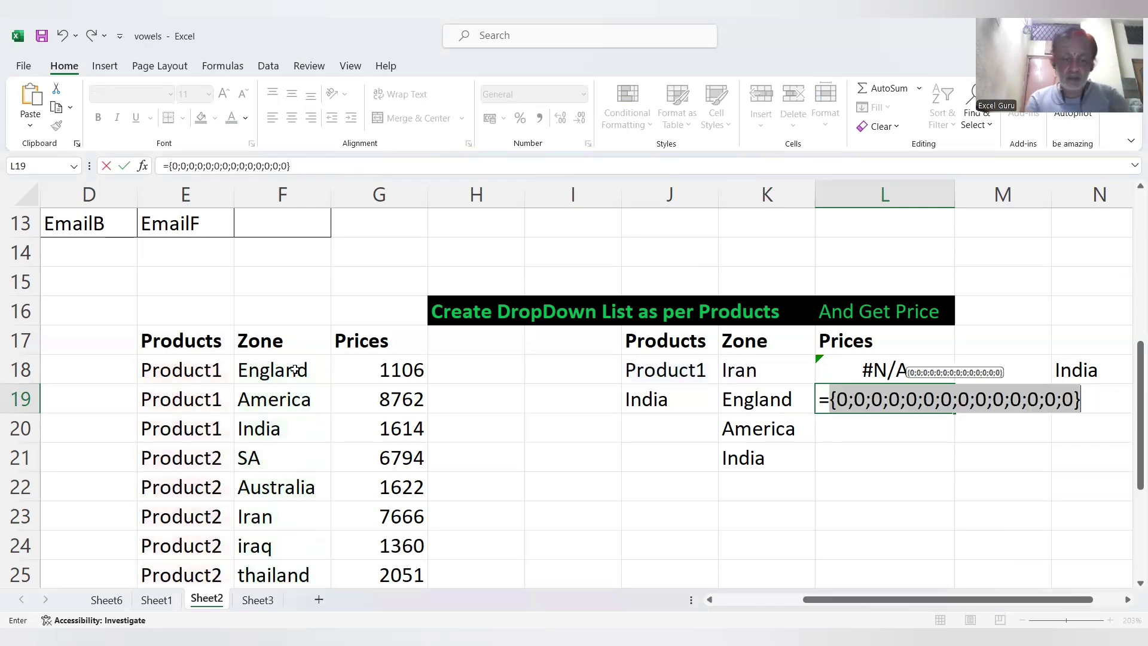
{"action": "key", "text": "ctrl+z"}
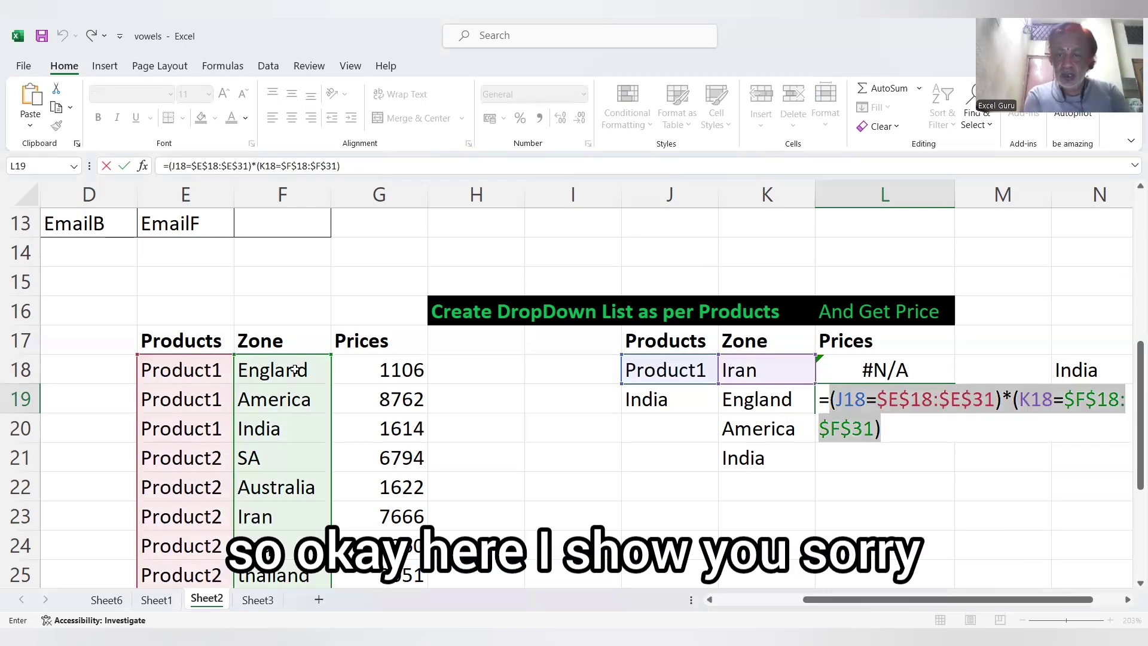
{"action": "double_click", "coordinate": [1039, 399]}
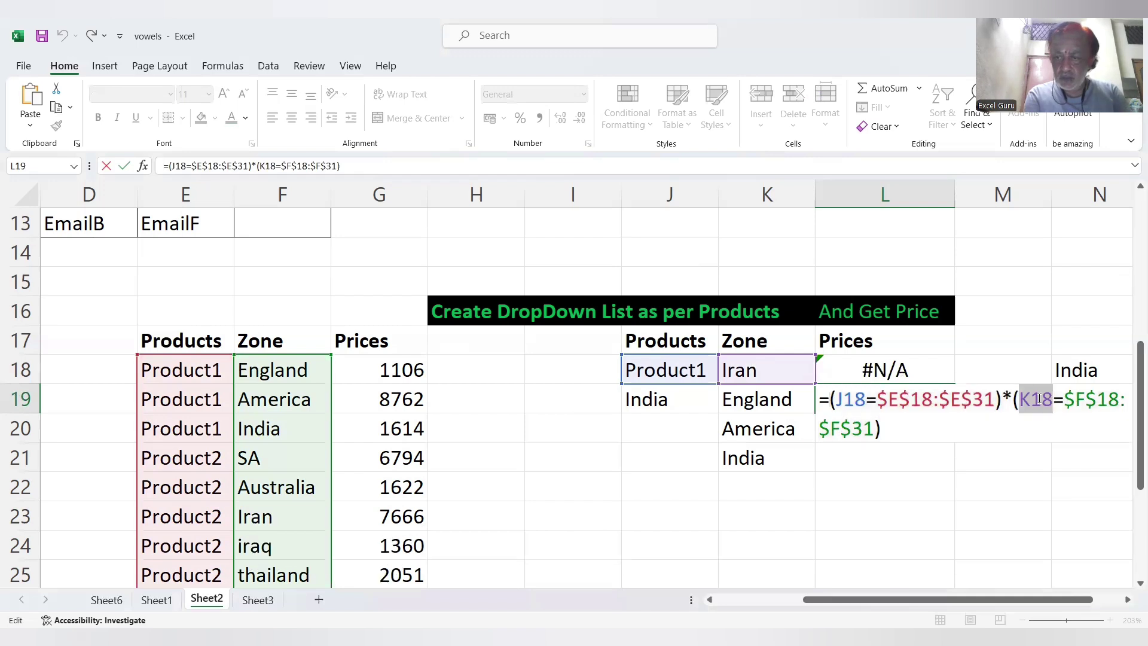
{"action": "left_click", "coordinate": [666, 401]}
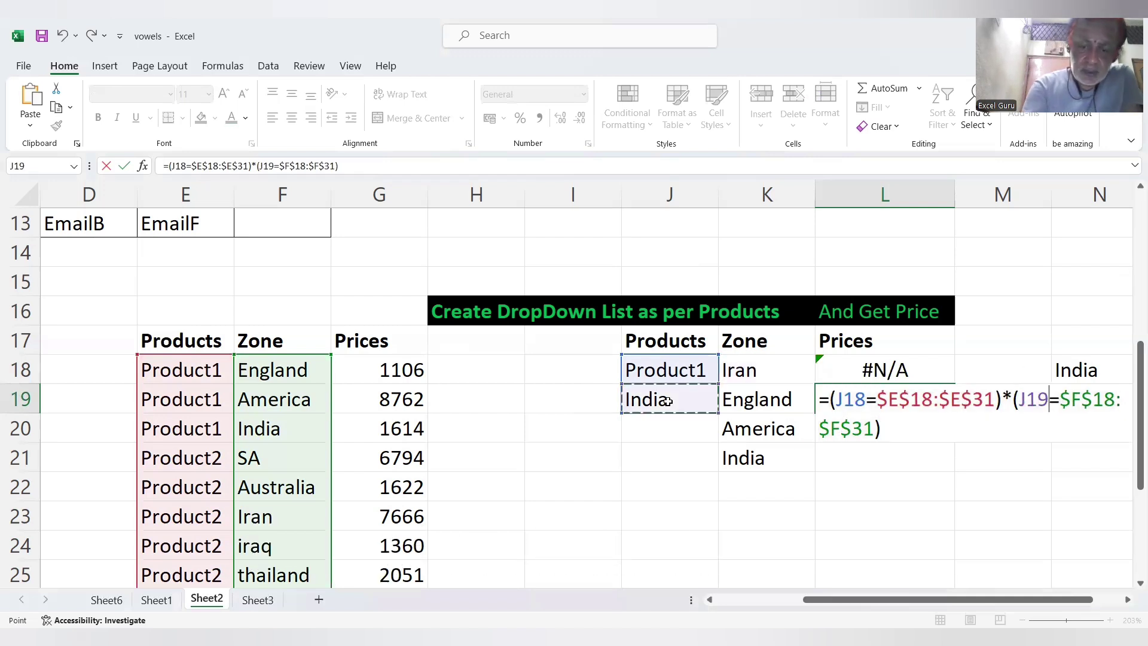
{"action": "key", "text": "F9"}
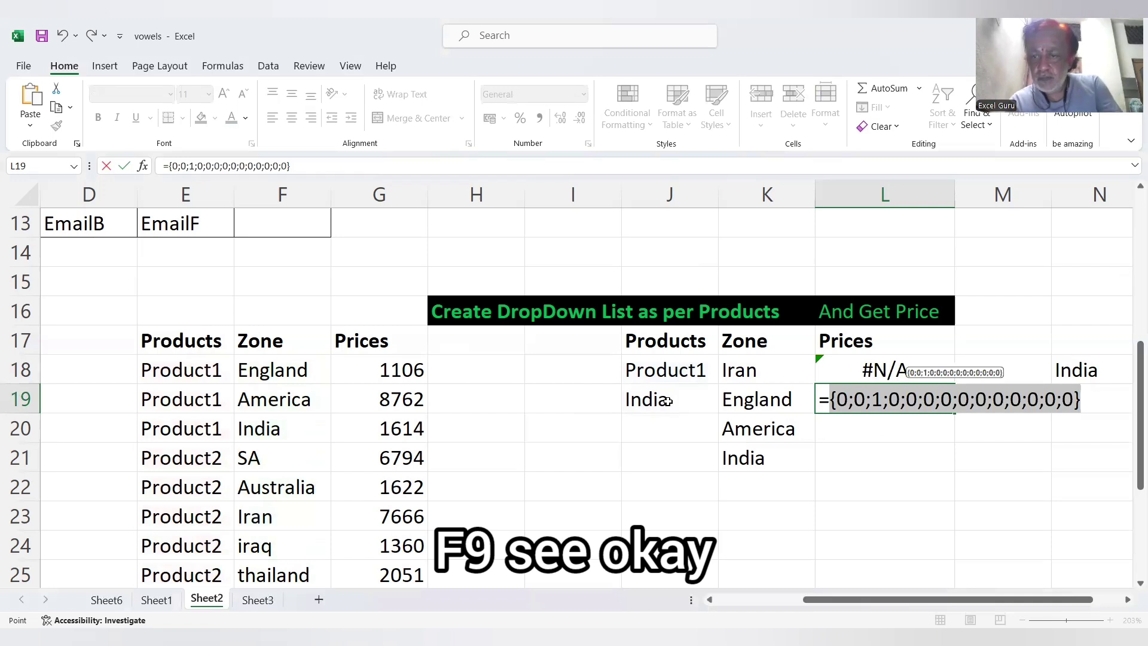
{"action": "key", "text": "ctrl+z"}
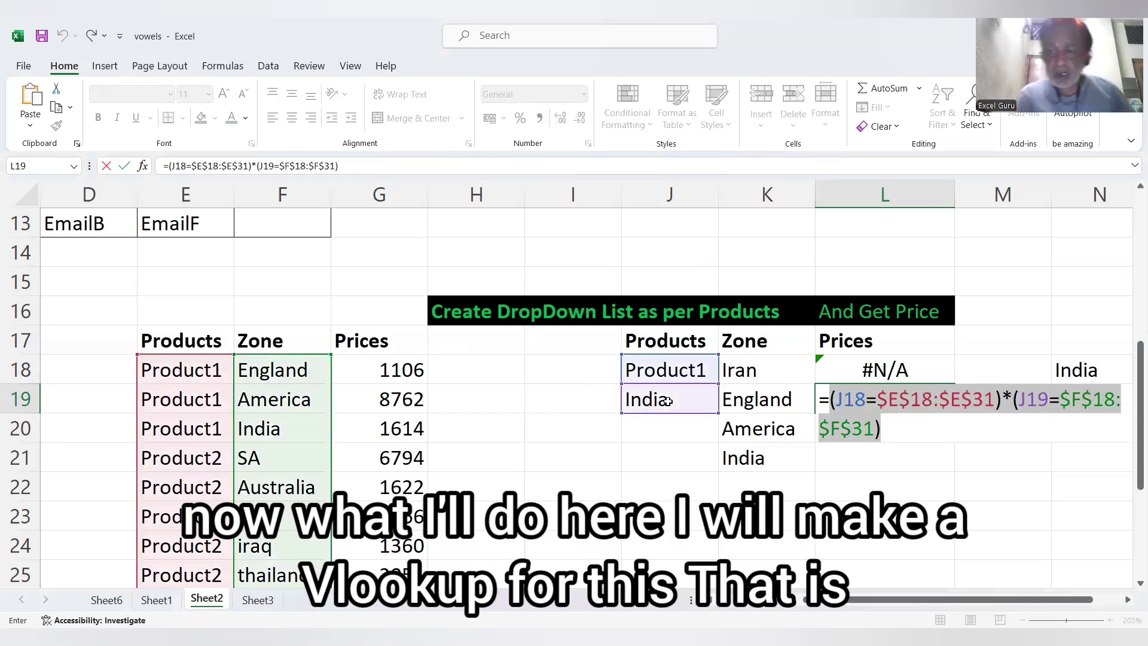
- Insert VLOOKUP1,CHOOSE directly after the equals sign, ahead of the two conditions in the L19 formula
{"action": "left_click", "coordinate": [829, 395]}
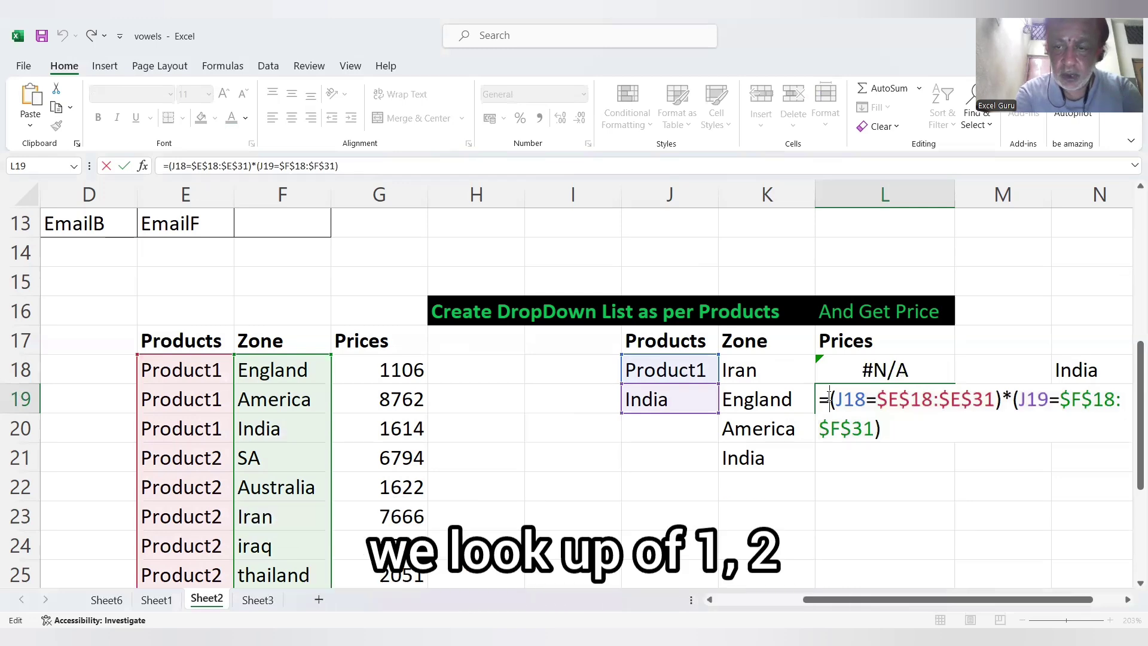
{"action": "type", "text": "VLOOKUP1,"}
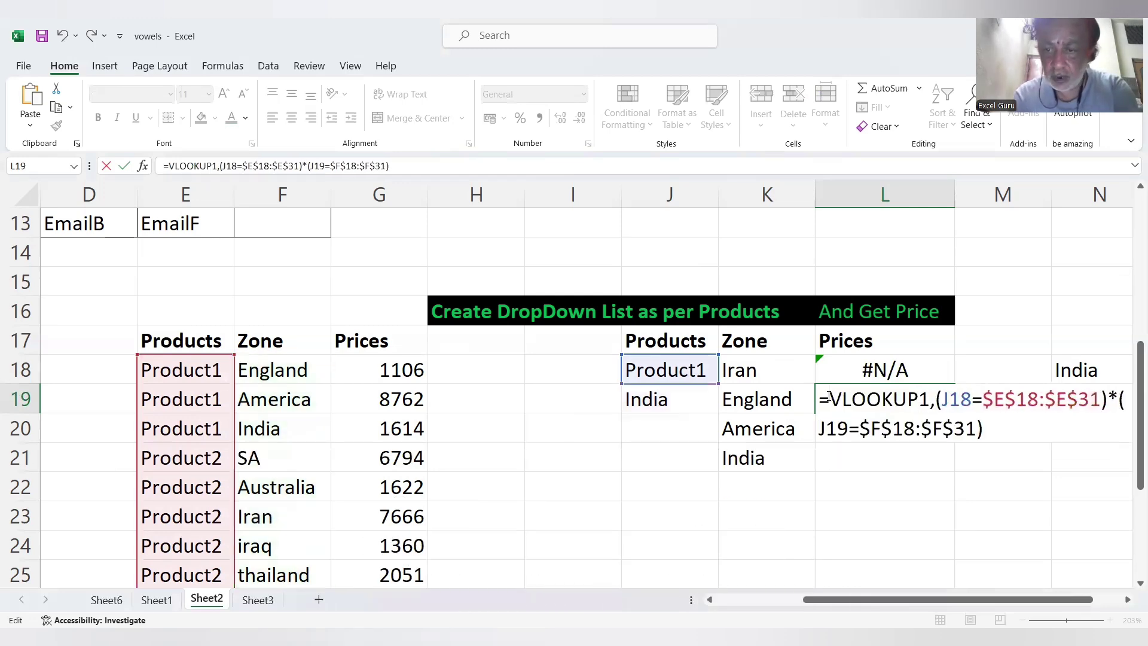
{"action": "type", "text": "V"}
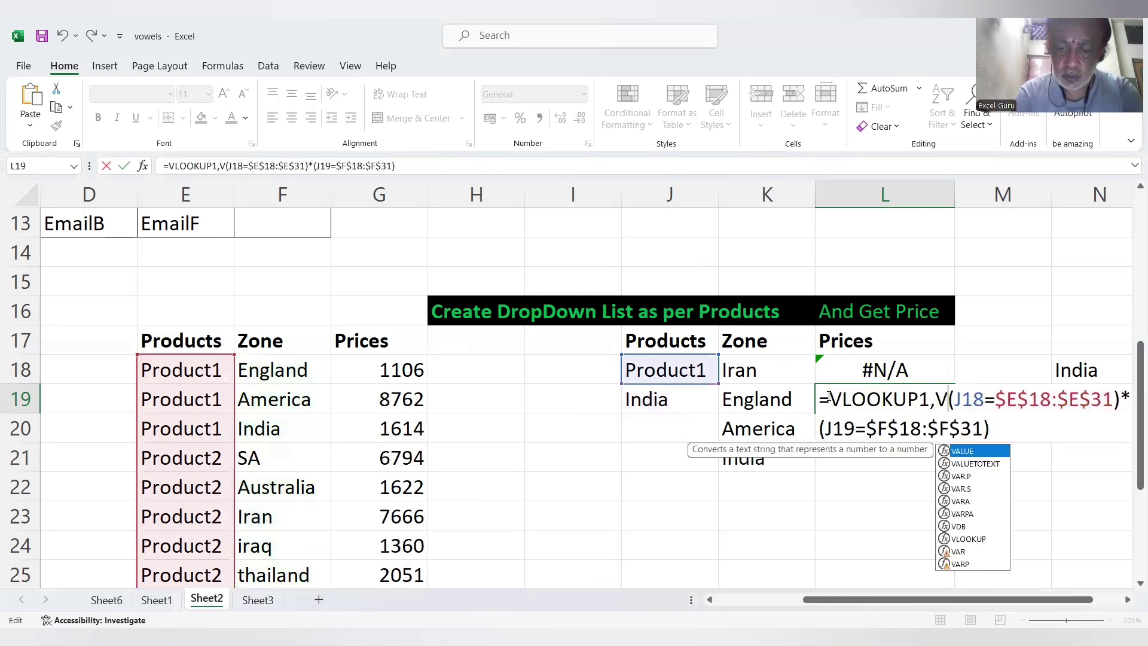
{"action": "key", "text": "BackSpace"}
{"action": "type", "text": "CHOOSE"}
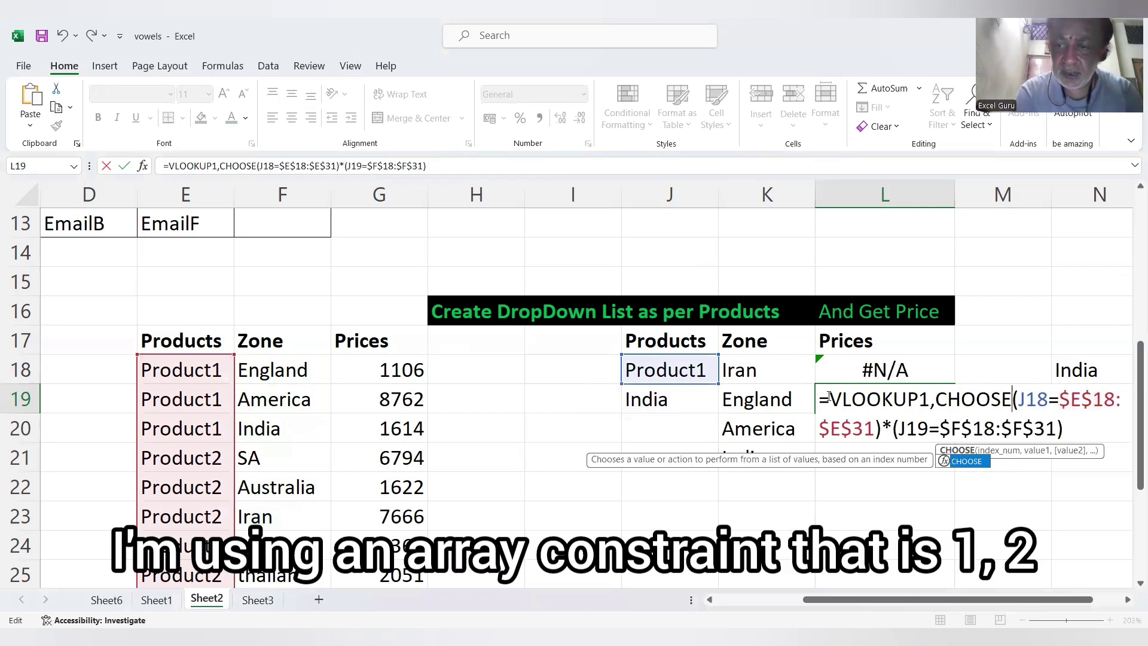
- Insert the index array {(1,2}, after CHOOSE, ahead of the product condition in the L19 formula
{"action": "type", "text": "{1,"}
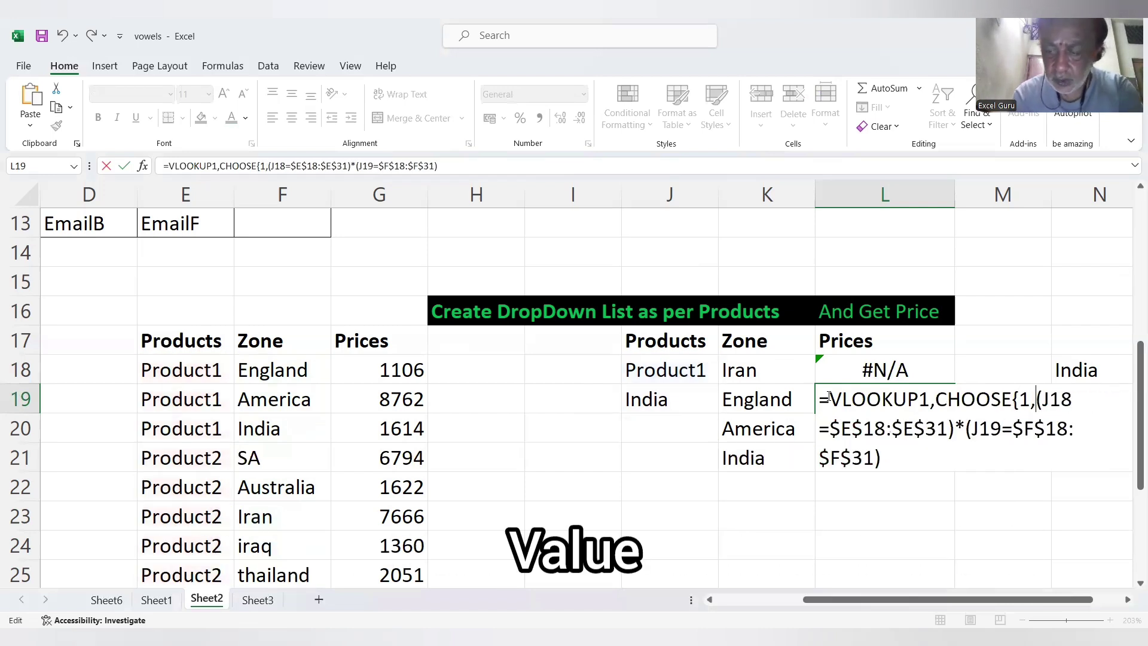
{"action": "type", "text": "2"}
{"action": "key", "text": "BackSpace"}
{"action": "key", "text": "BackSpace"}
{"action": "key", "text": "BackSpace"}
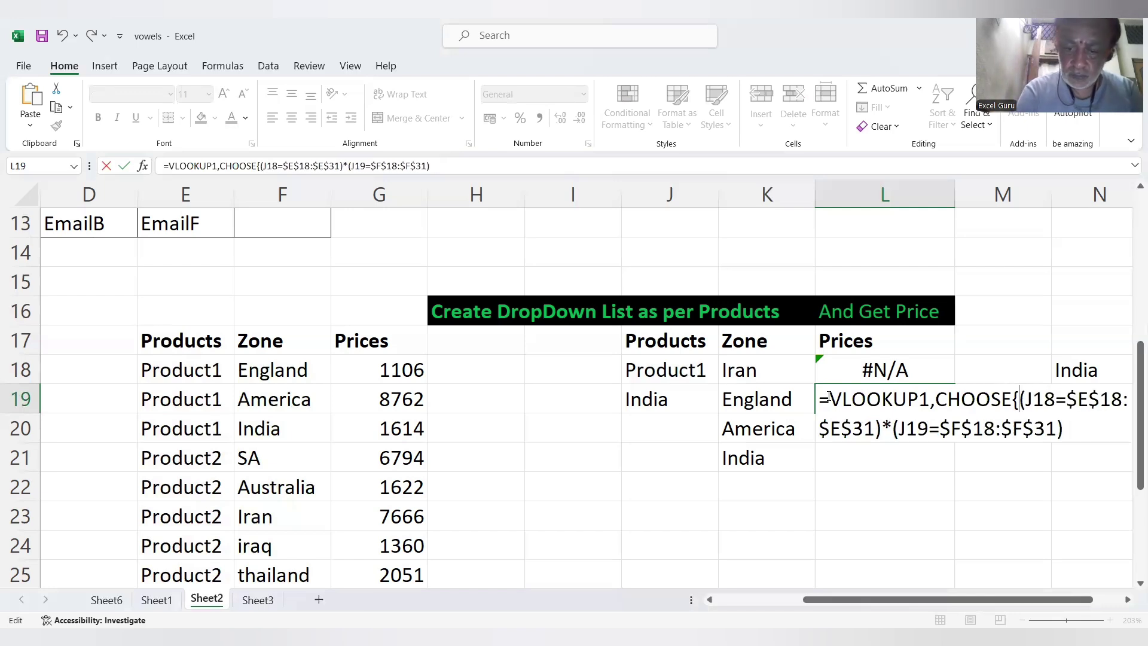
{"action": "type", "text": "("}
{"action": "type", "text": "1,2"}
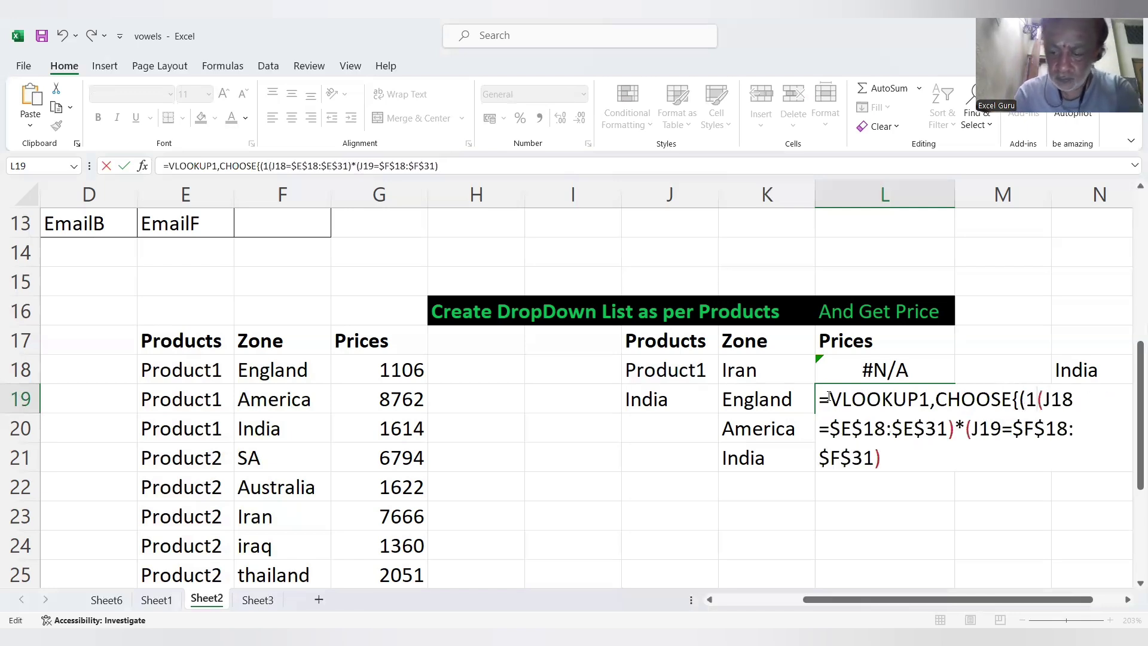
{"action": "type", "text": "},"}
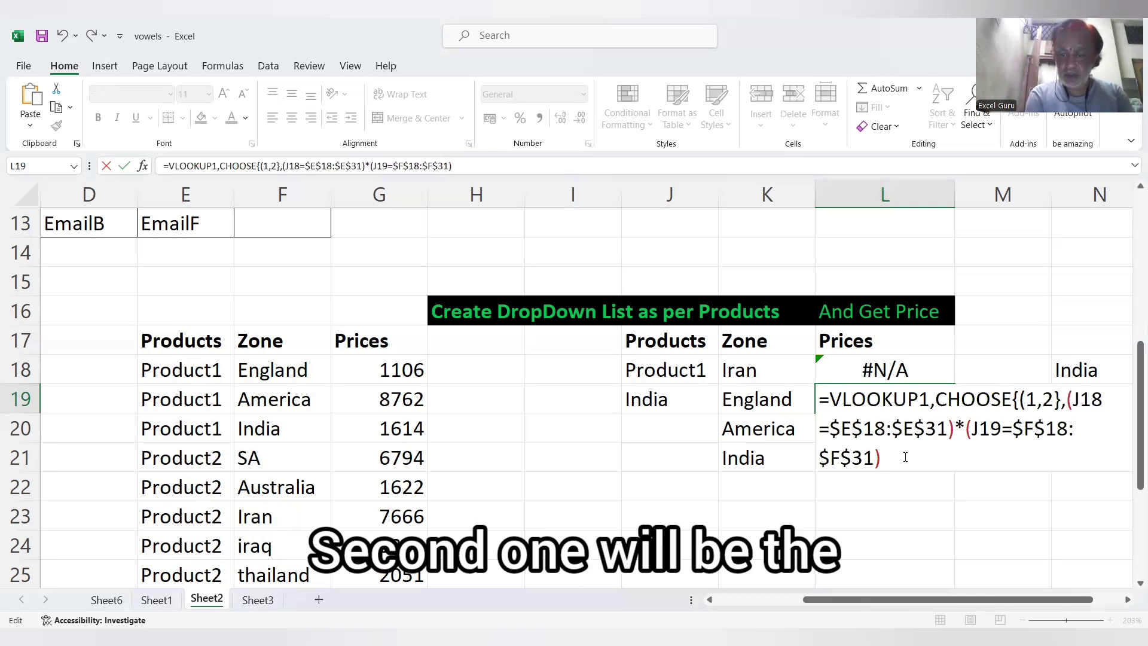
- Append the absolute Prices range $G$18:$G$31 as the second CHOOSE value, after the two conditions in the L19 formula
{"action": "type", "text": ","}
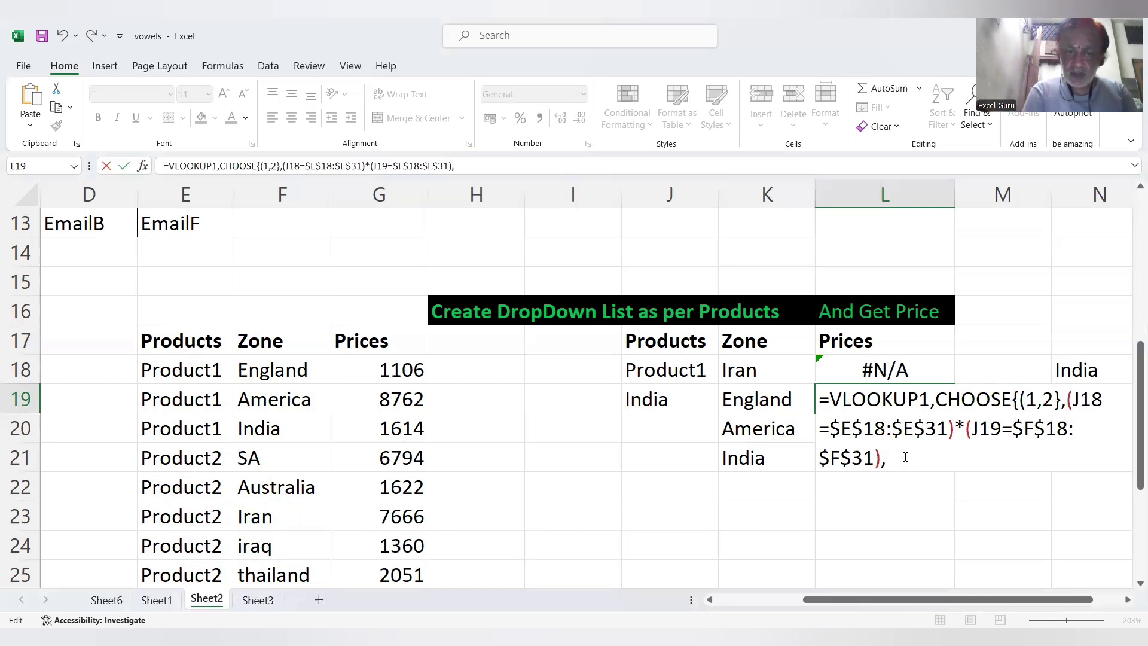
{"action": "left_click", "coordinate": [402, 371]}
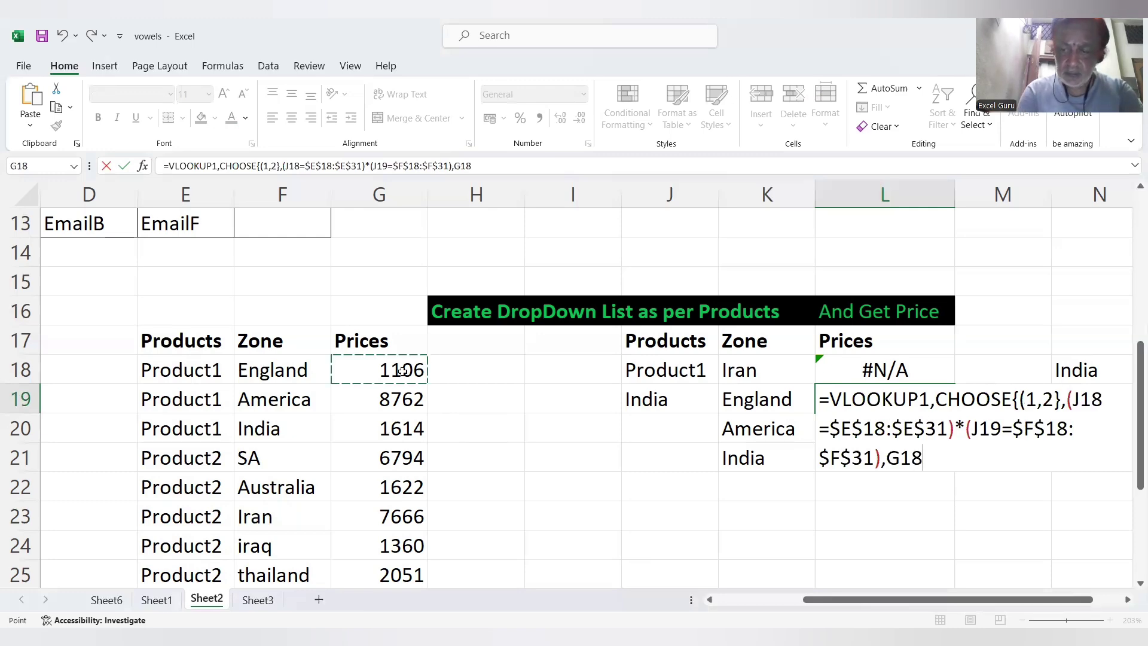
{"action": "key", "text": "ctrl+shift+Down"}
{"action": "key", "text": "F4"}
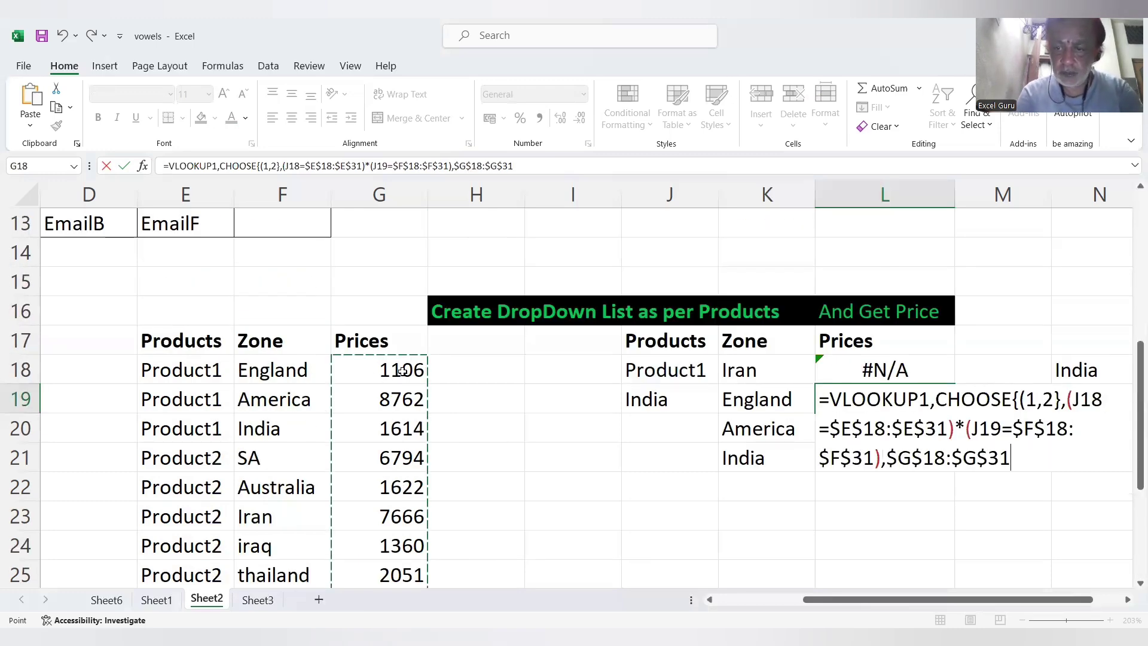
- Close the CHOOSE argument list after $G$31 and insert the missing opening parenthesis after VLOOKUP in the L19 formula
{"action": "type", "text": ")"}
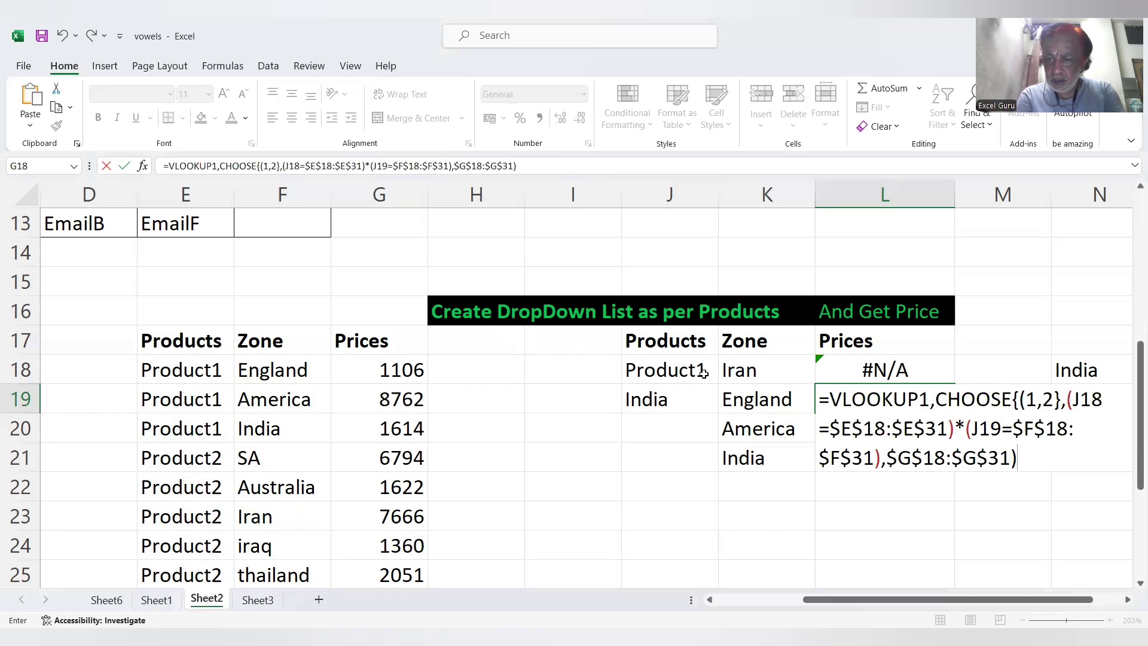
{"action": "left_click", "coordinate": [918, 398]}
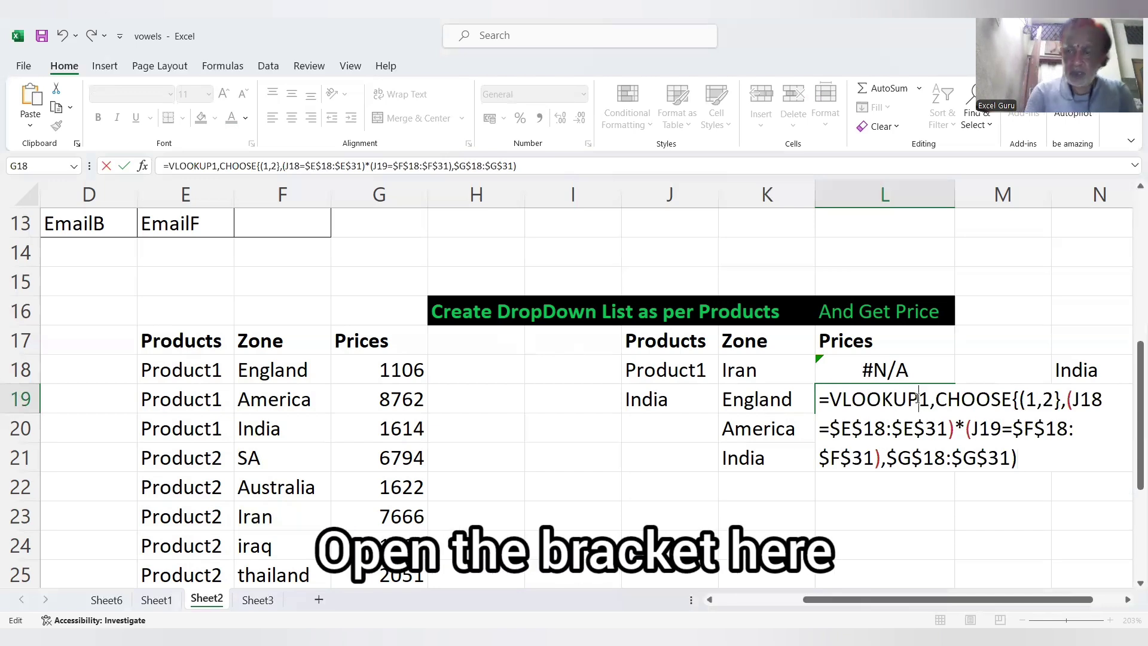
{"action": "type", "text": "("}
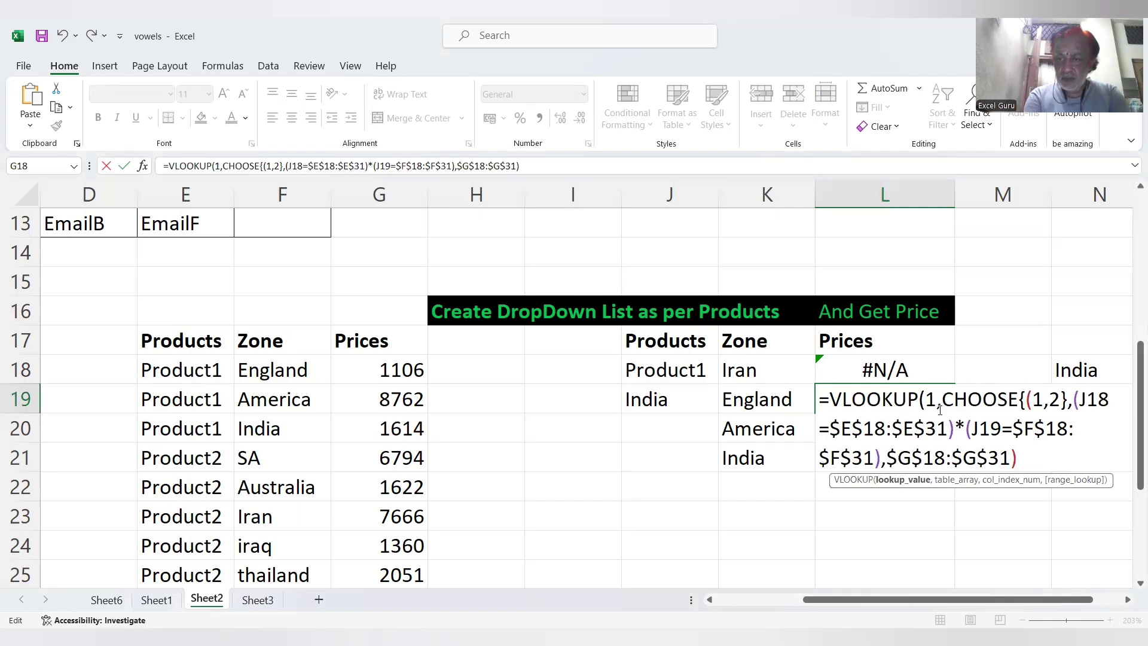
- Complete the L19 VLOOKUP with column index 2 and range lookup 0, and try to enter it as an array formula
{"action": "left_click", "coordinate": [981, 395]}
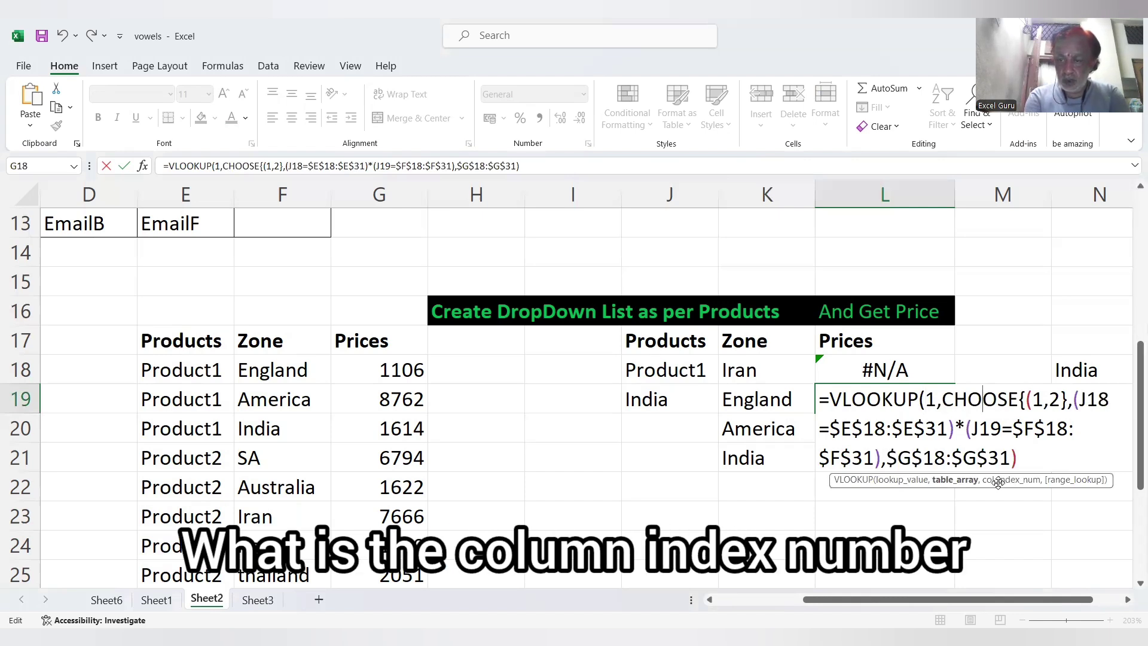
{"action": "left_click", "coordinate": [1033, 456]}
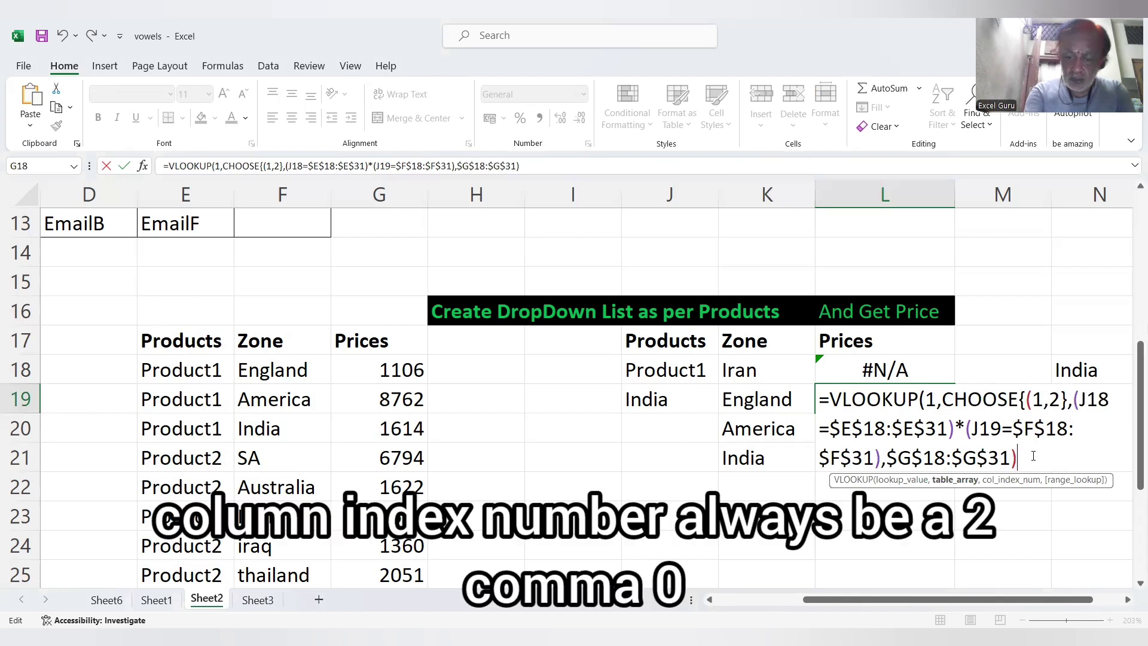
{"action": "type", "text": ",2"}
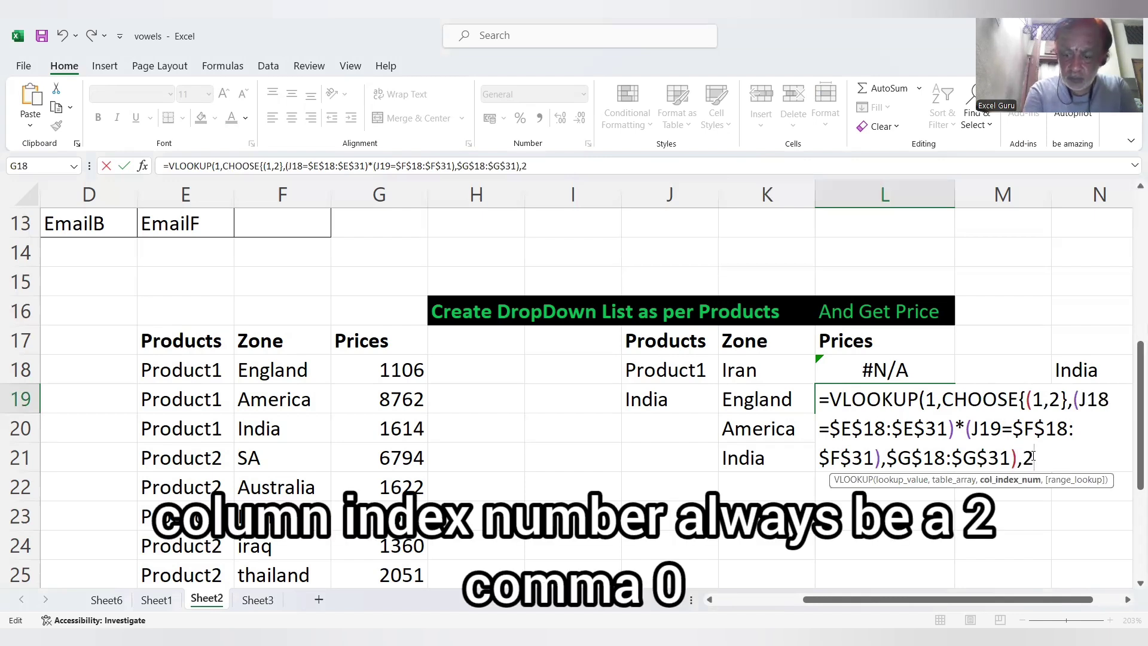
{"action": "type", "text": ",0"}
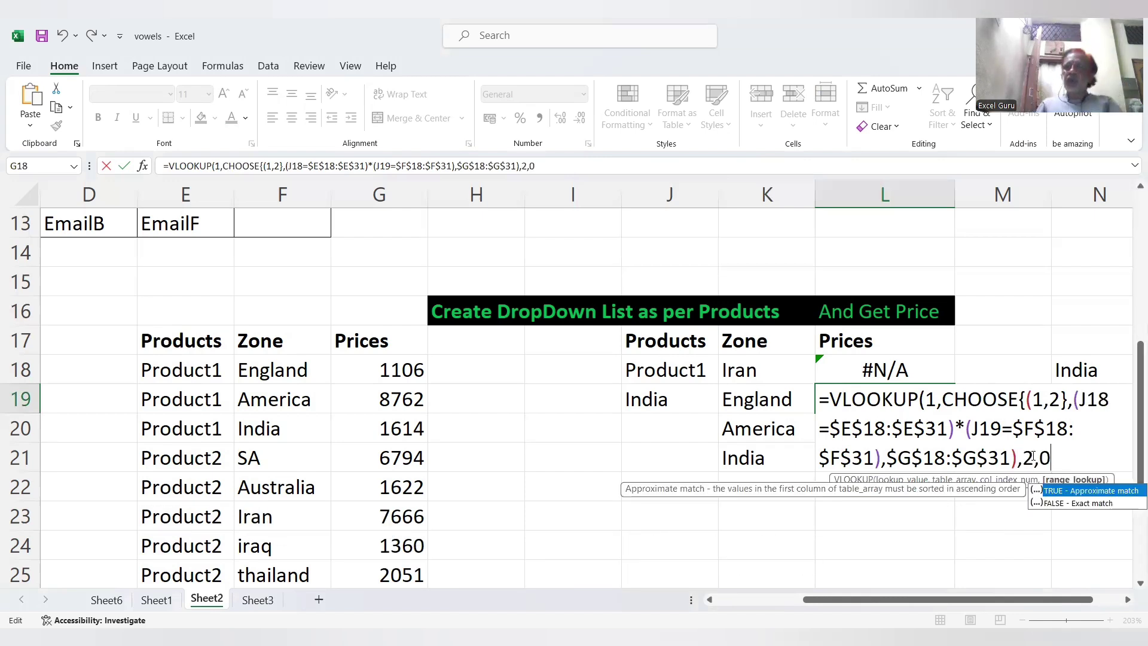
{"action": "type", "text": ")"}
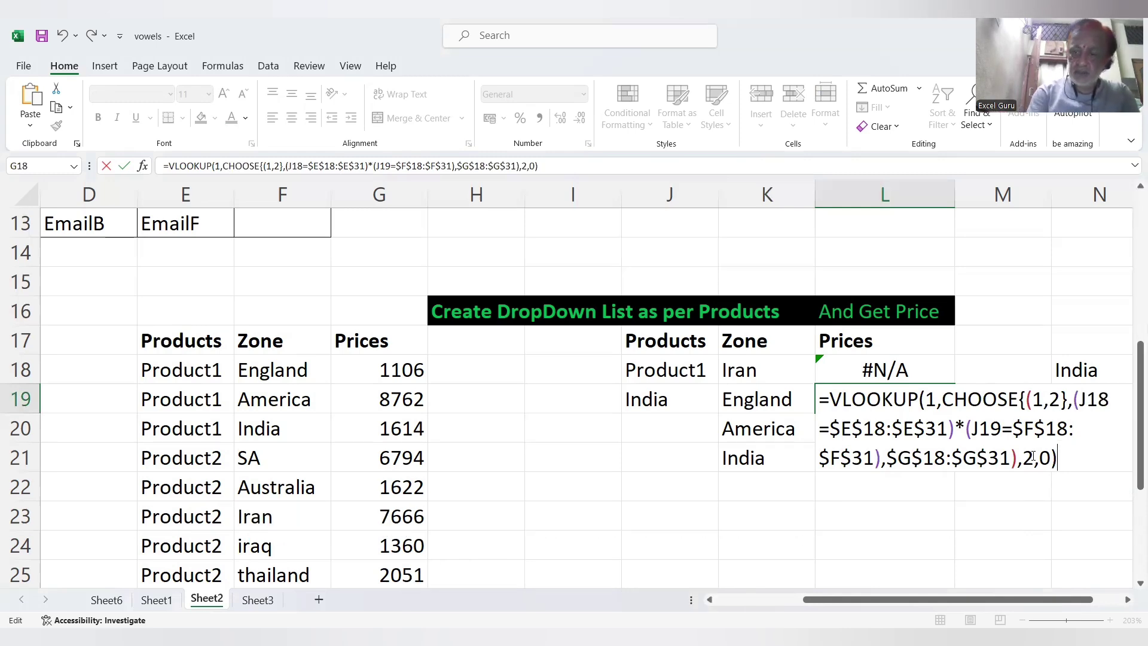
{"action": "key", "text": "ctrl+shift+Return"}
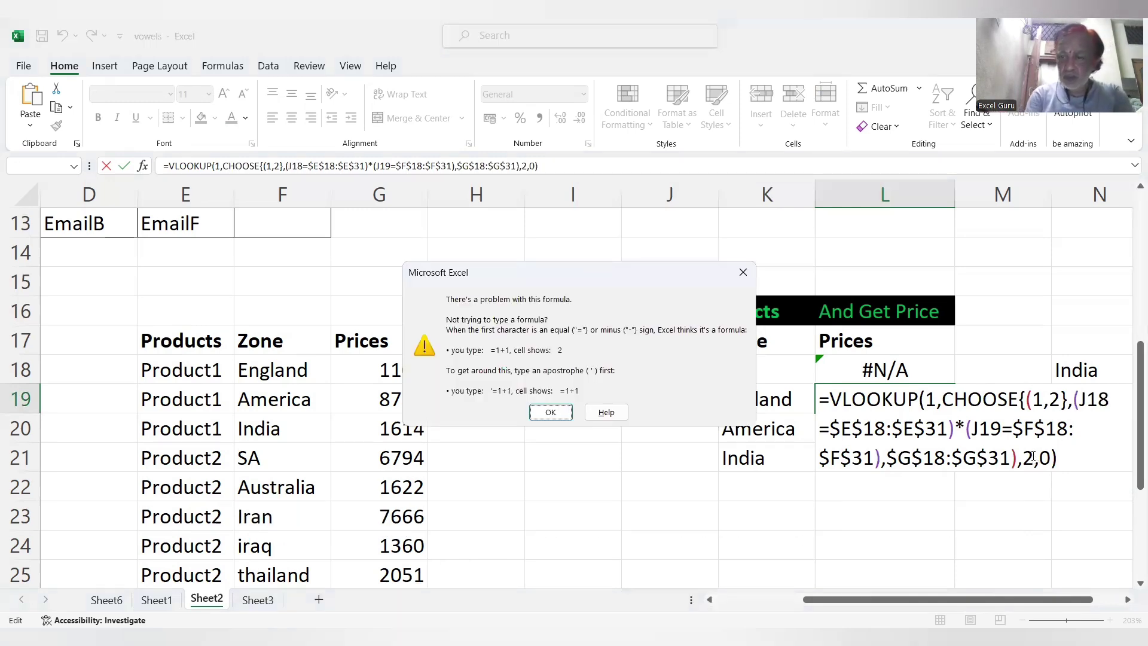
{"action": "key", "text": "Return"}
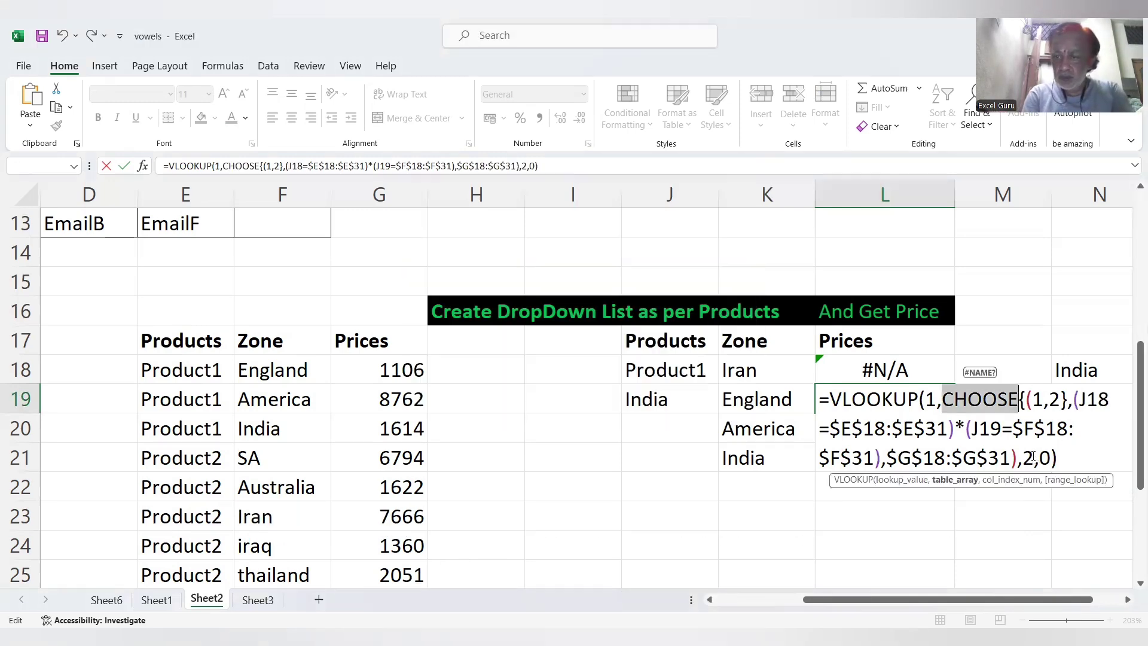
- Correct the bracket order after CHOOSE to ({1,2} in the L19 formula and enter it
{"action": "left_click", "coordinate": [1040, 400]}
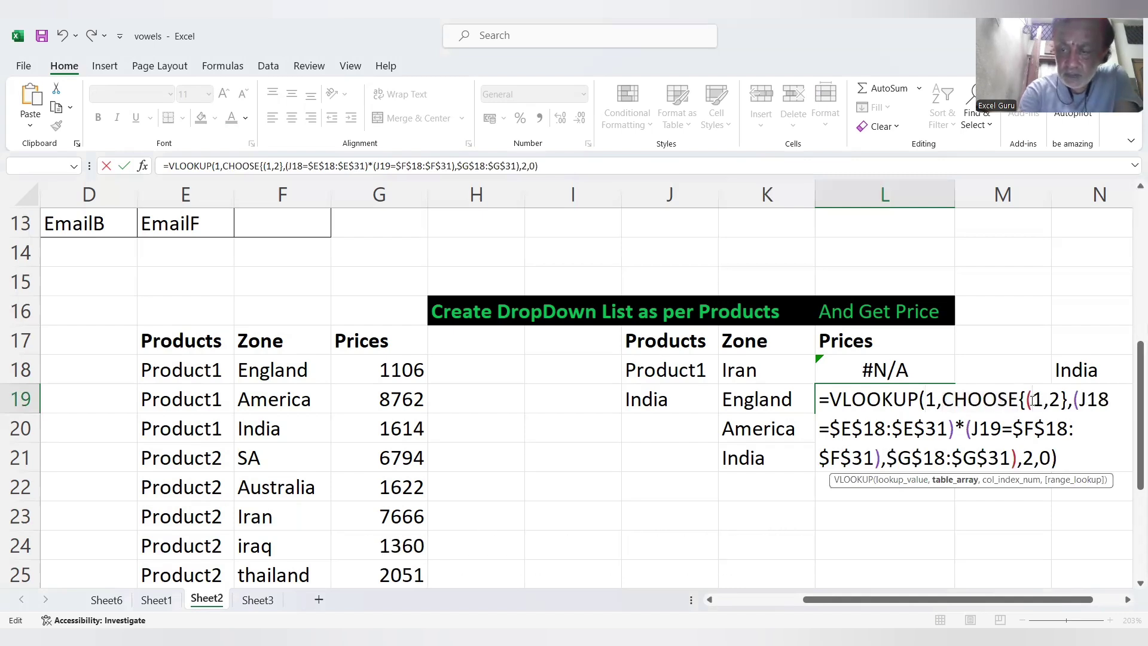
{"action": "key", "text": "BackSpace"}
{"action": "key", "text": "BackSpace"}
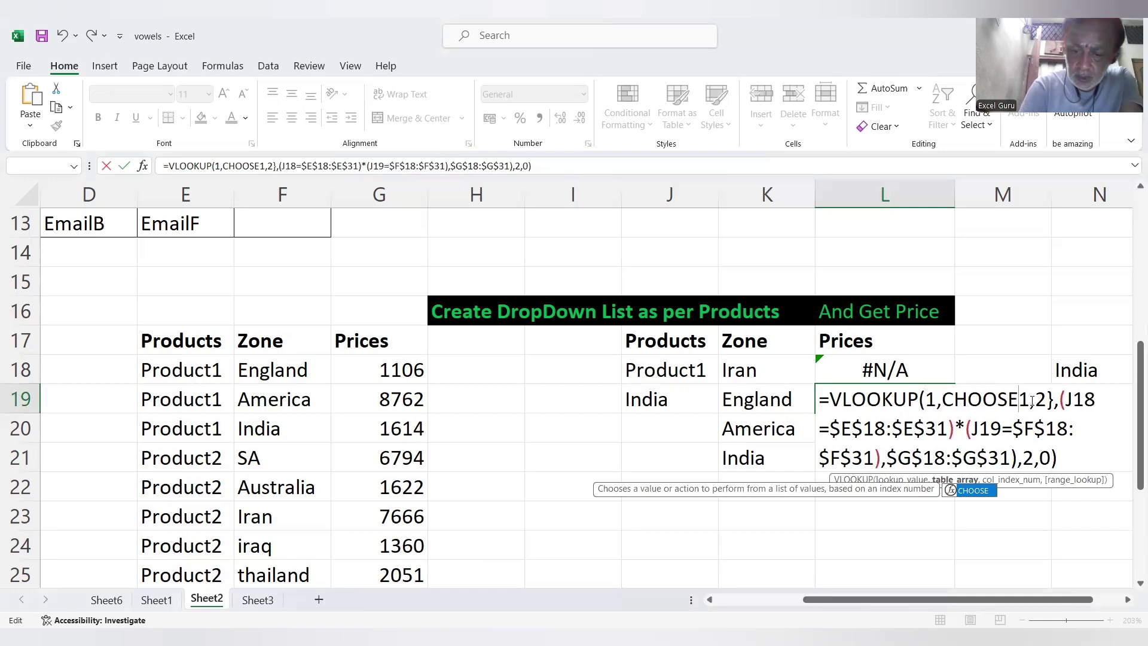
{"action": "type", "text": "({"}
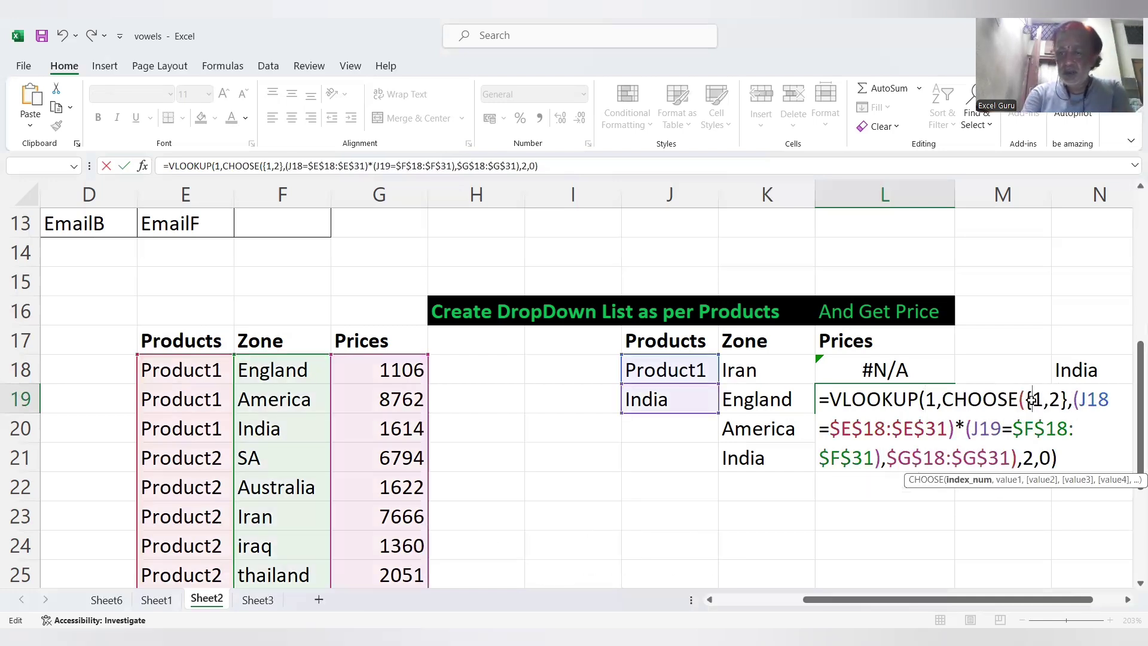
{"action": "key", "text": "Return"}
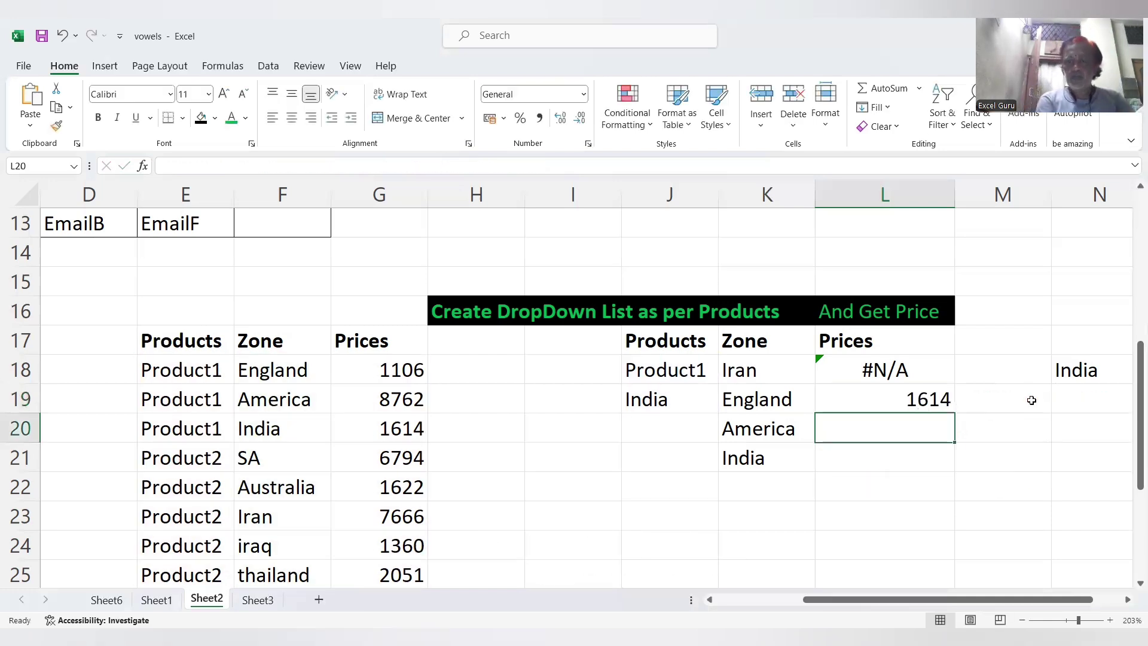
- Choose Product2 in J18 and thailand in J19, and select the matching source table row to check the looked-up price
{"action": "left_click", "coordinate": [667, 373]}
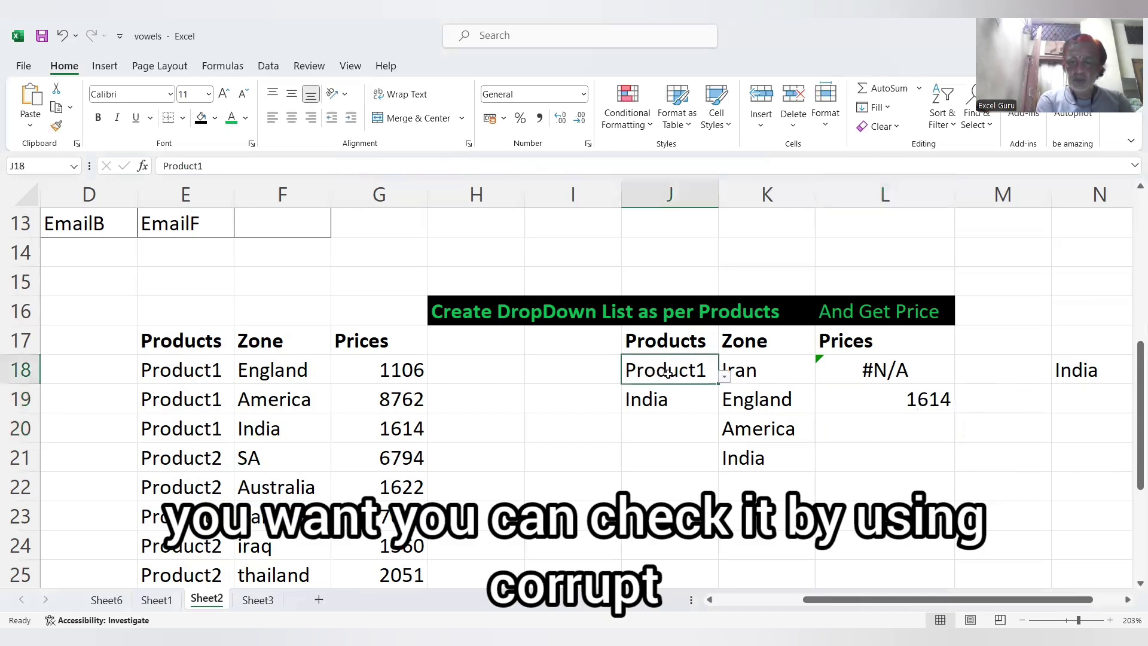
{"action": "left_click", "coordinate": [725, 378]}
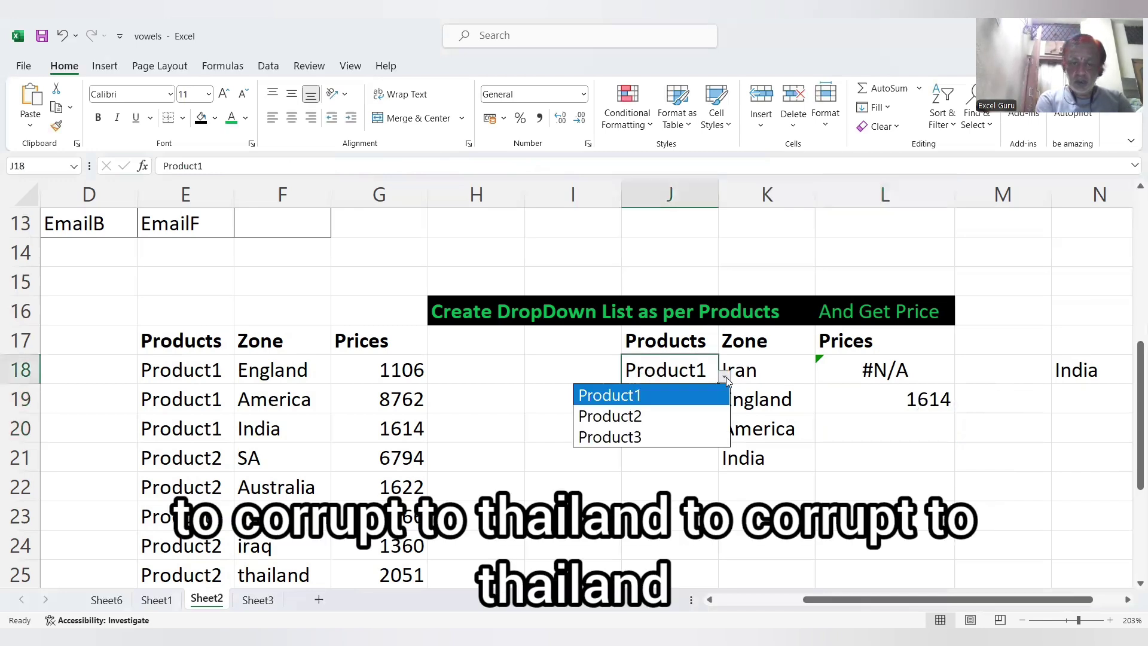
{"action": "left_click", "coordinate": [644, 416]}
{"action": "left_click", "coordinate": [649, 405]}
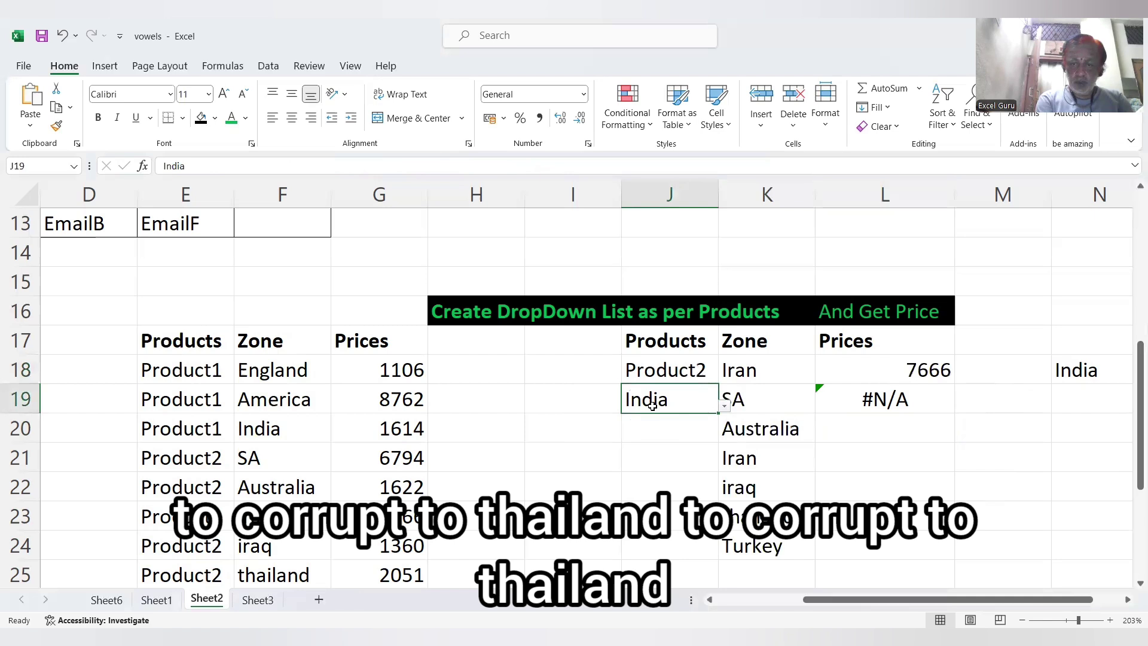
{"action": "left_click", "coordinate": [724, 405]}
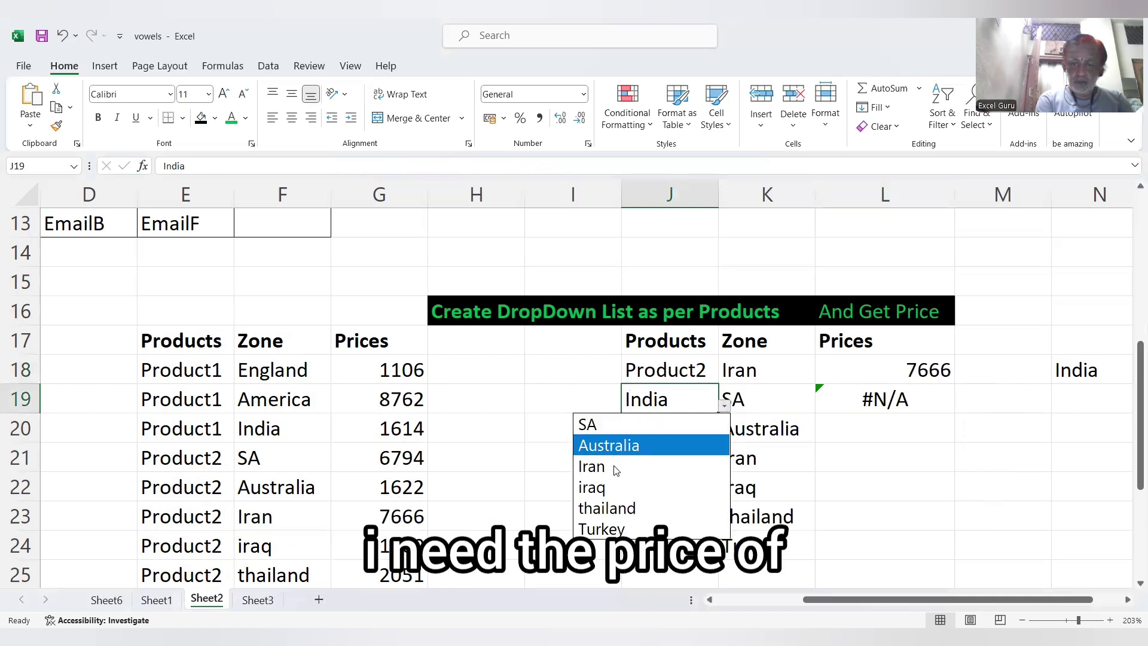
{"action": "left_click", "coordinate": [613, 510]}
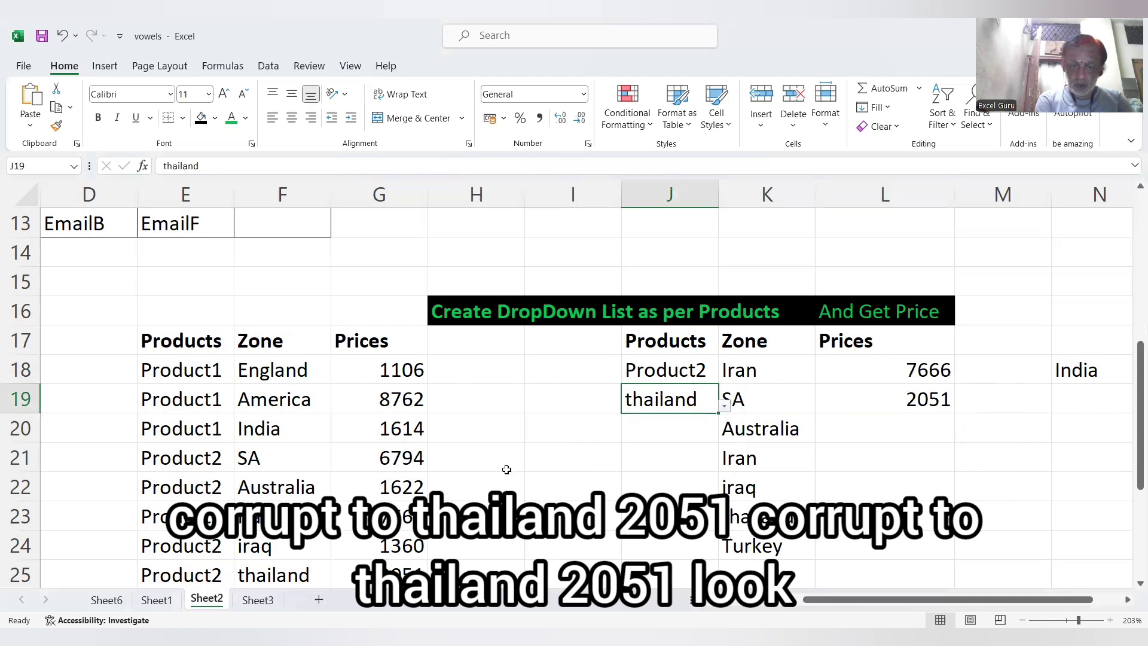
{"action": "left_click", "coordinate": [215, 575]}
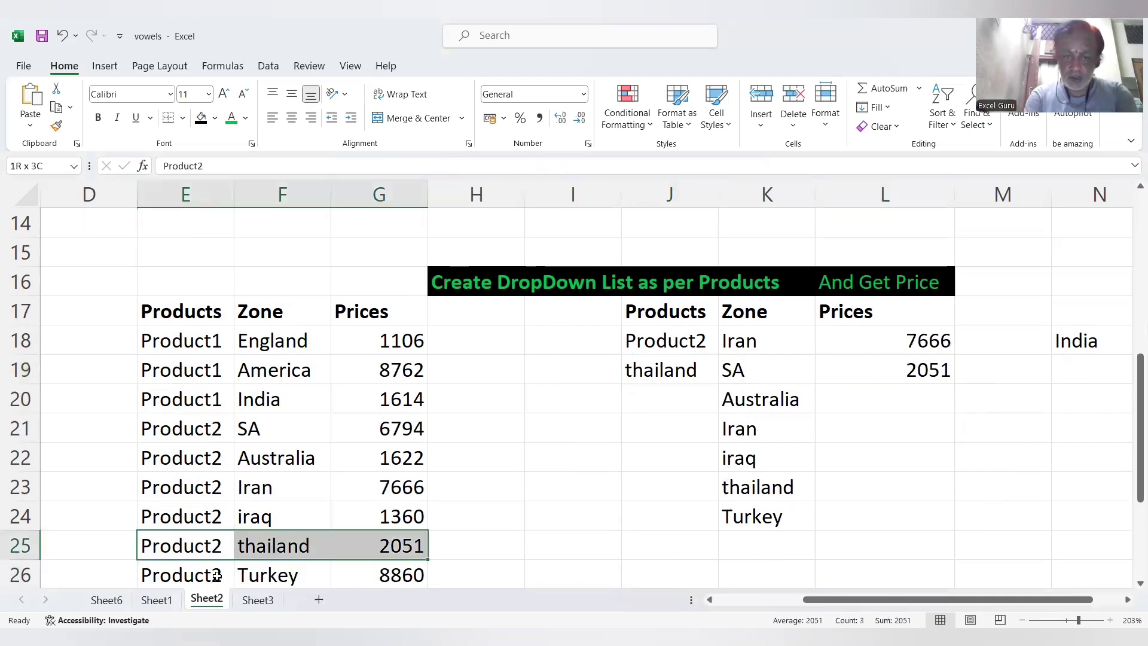
{"action": "key", "text": "ctrl+shift+Right"}
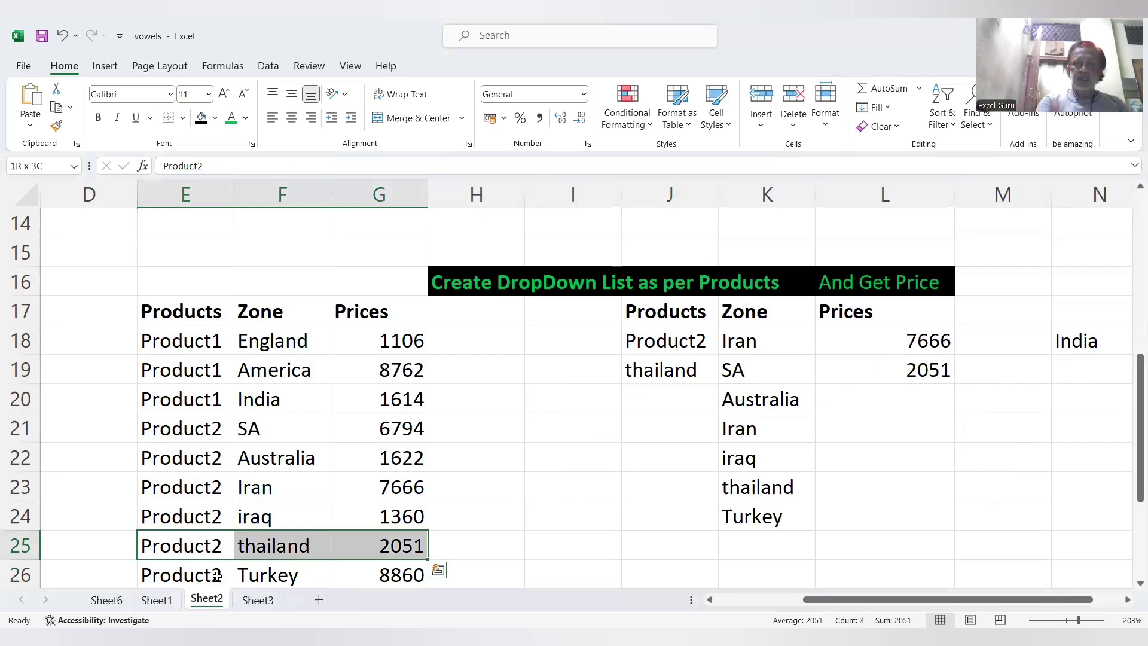